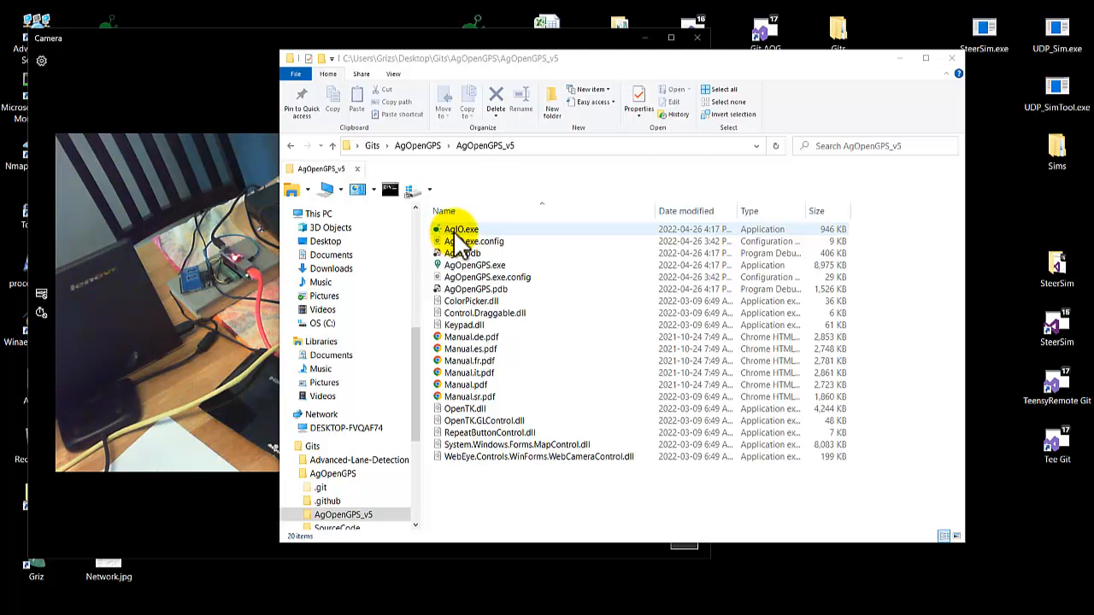
Launch AgIO.exe, close the AgOpenGPS_v5 folder window, and place the AgIO window over the edge of the camera view
double_click(450, 231)
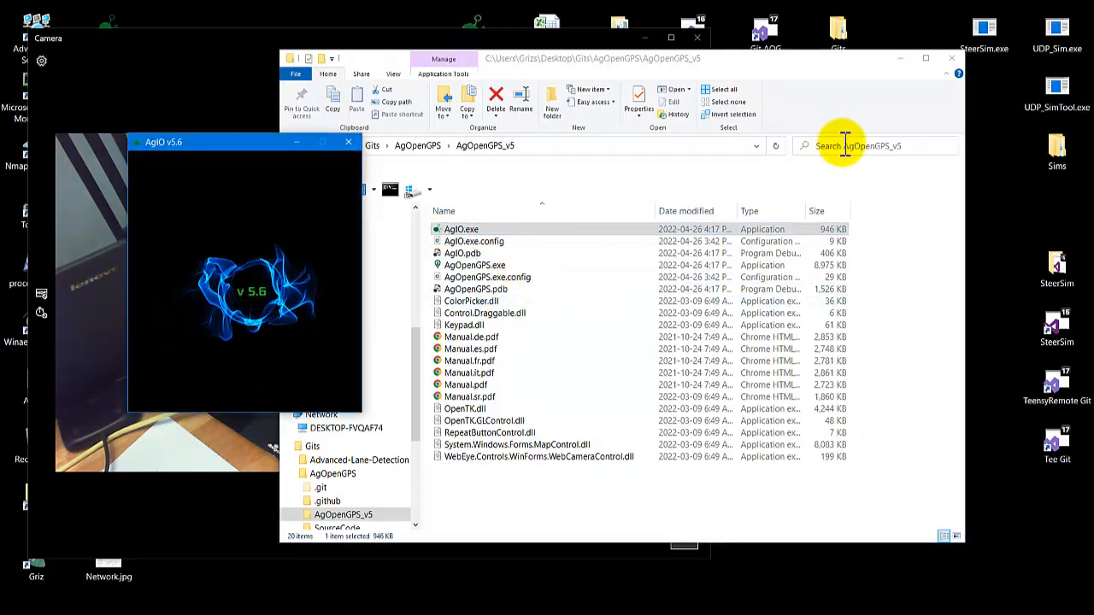
left_click(950, 60)
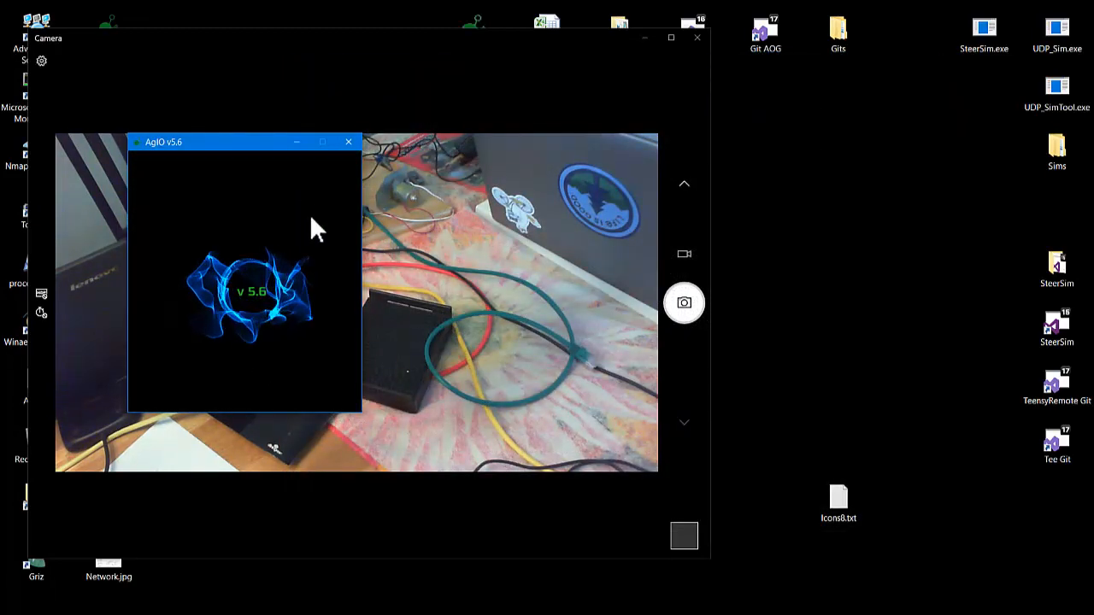
left_click_drag(270, 149, 857, 155)
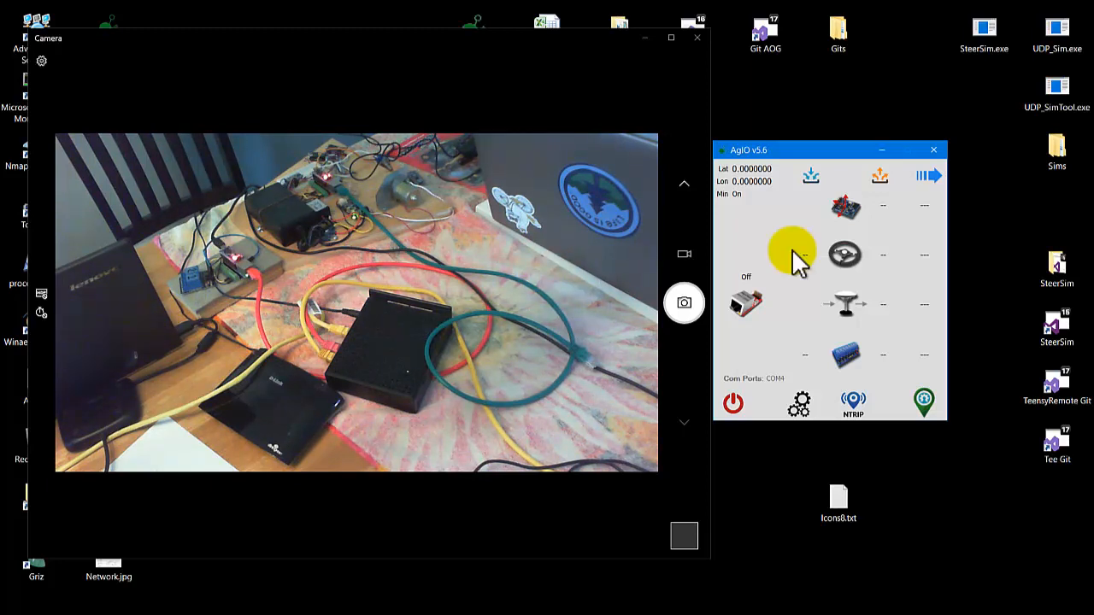
left_click_drag(818, 148, 600, 118)
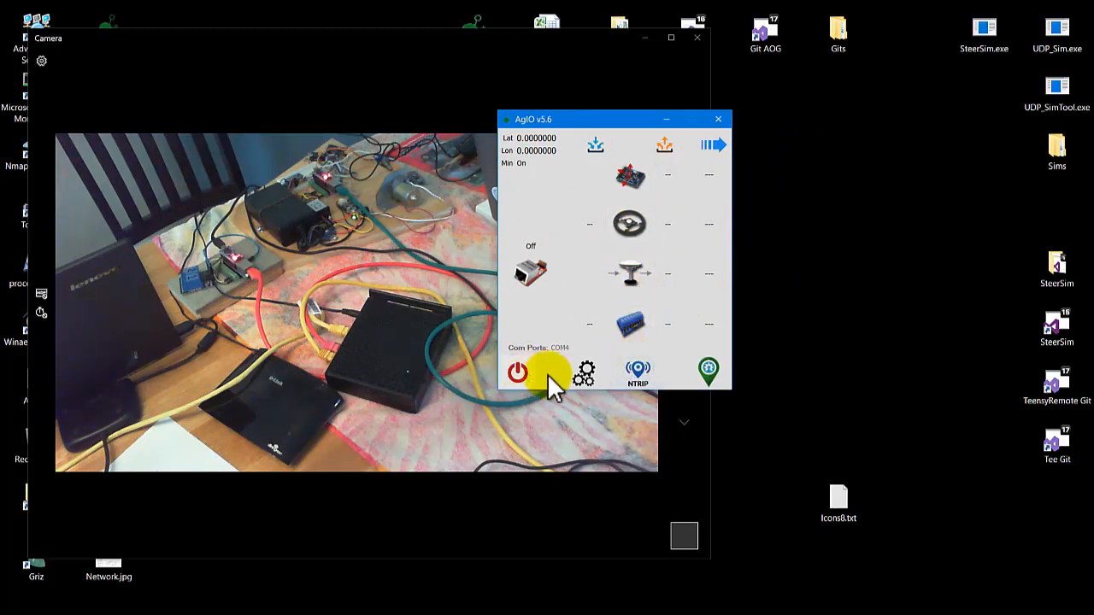
Expand the AgIO window and exclude the machine module, switching the IMU module off and back on
left_click(718, 146)
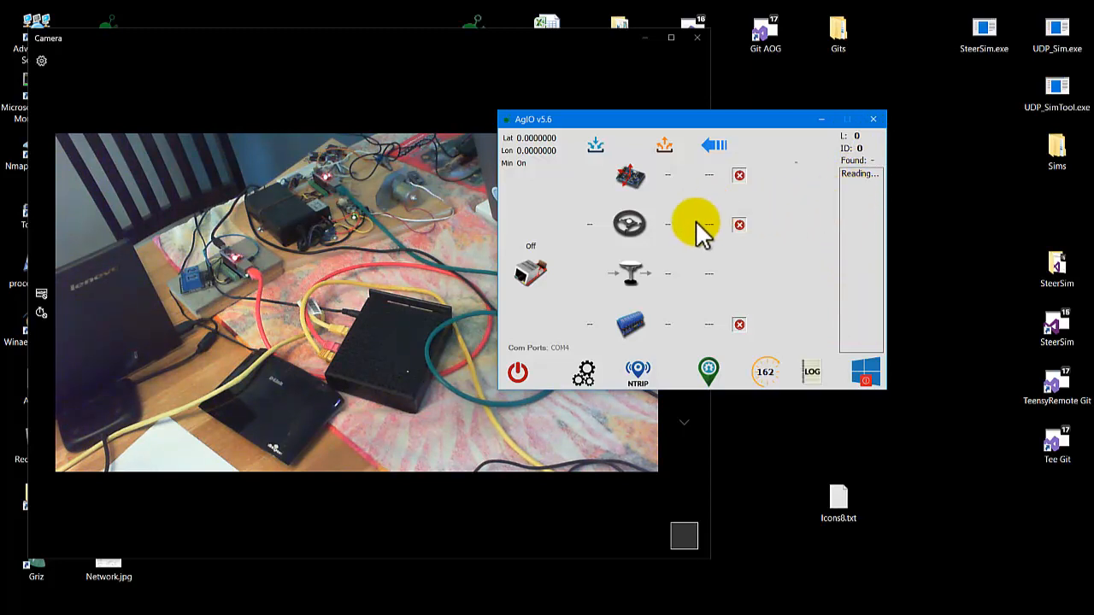
left_click(740, 176)
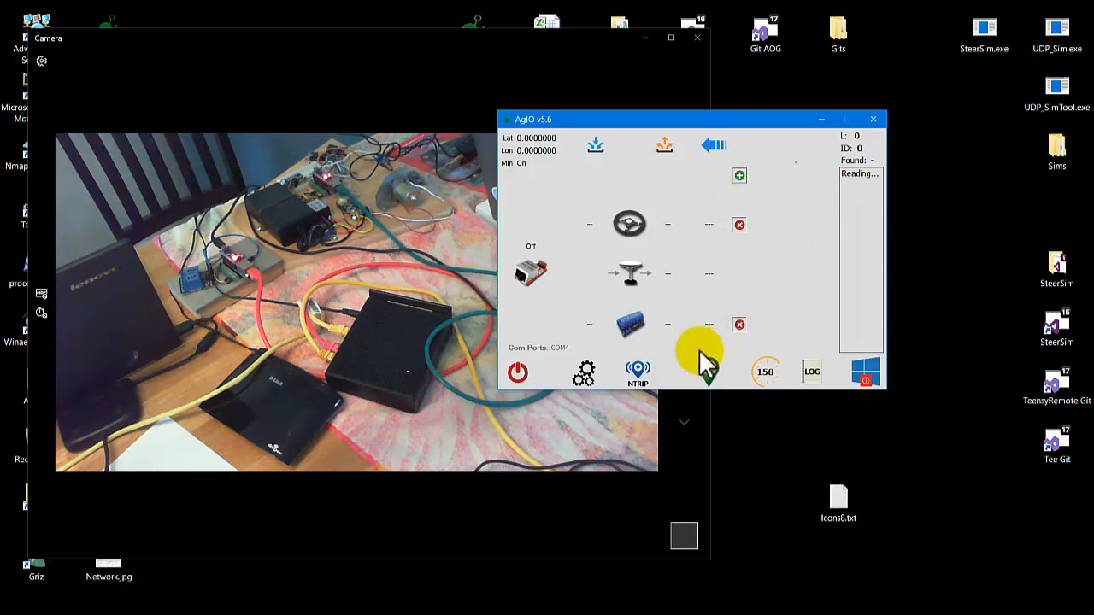
left_click(740, 326)
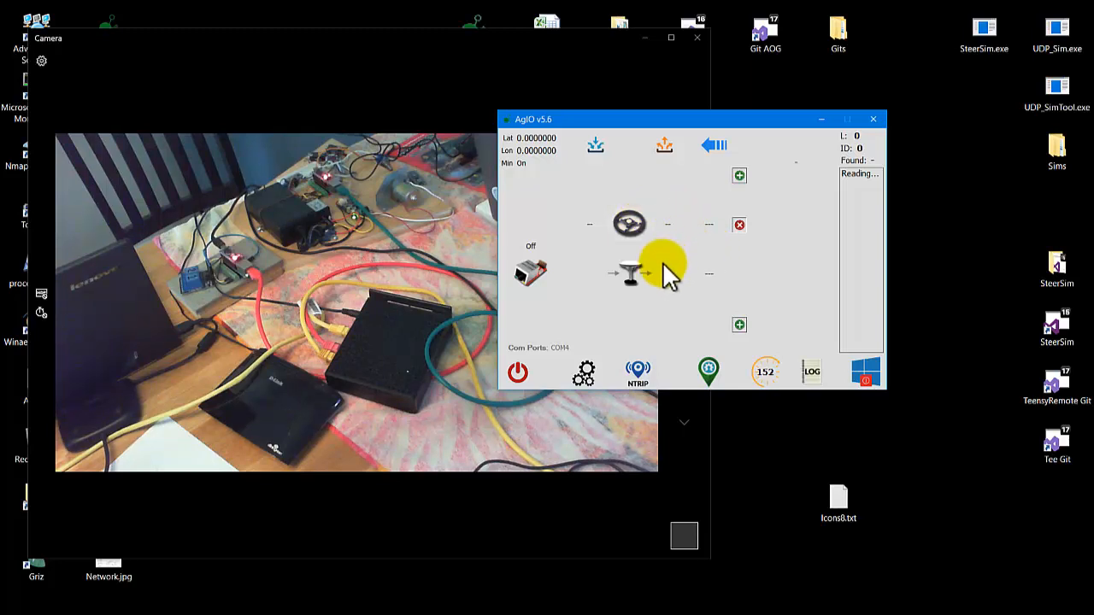
left_click(740, 175)
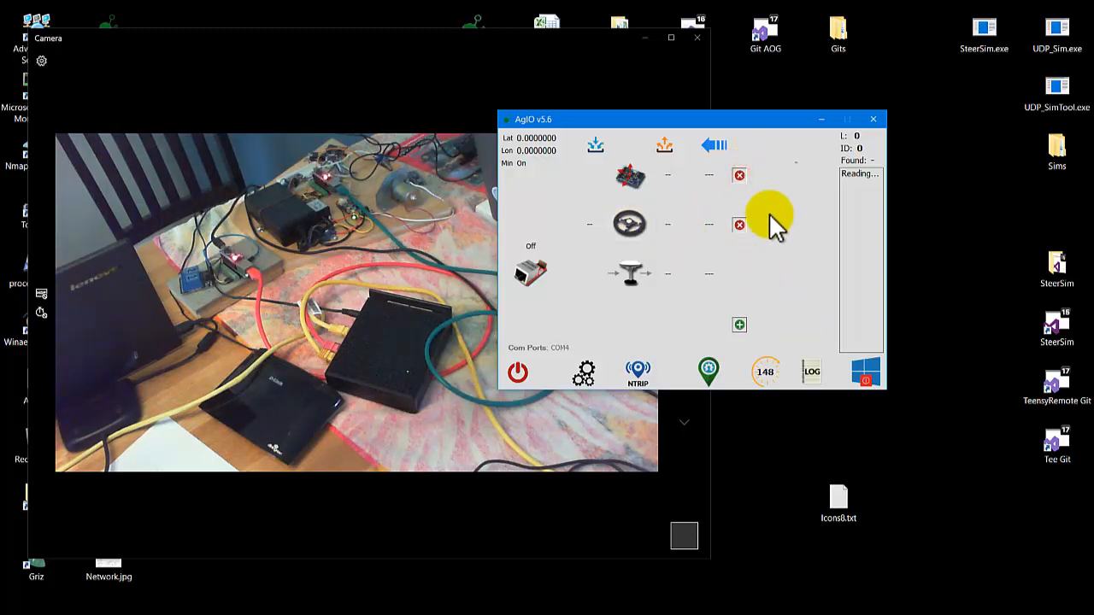
Assign COM5 to the IMU, connect it, and accept the serial port settings
left_click(634, 176)
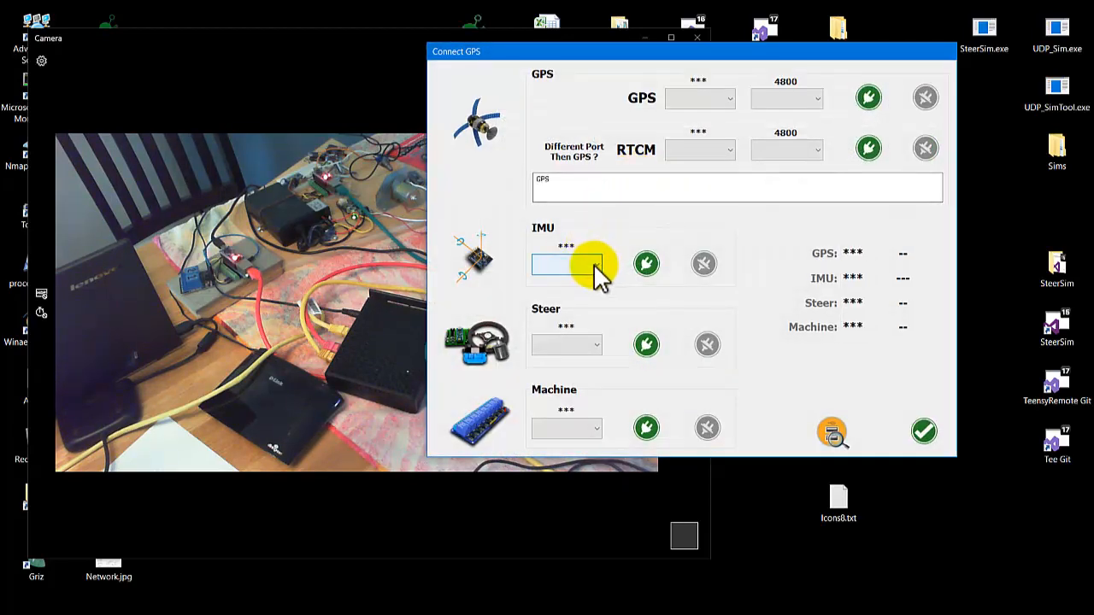
left_click(593, 263)
left_click(566, 285)
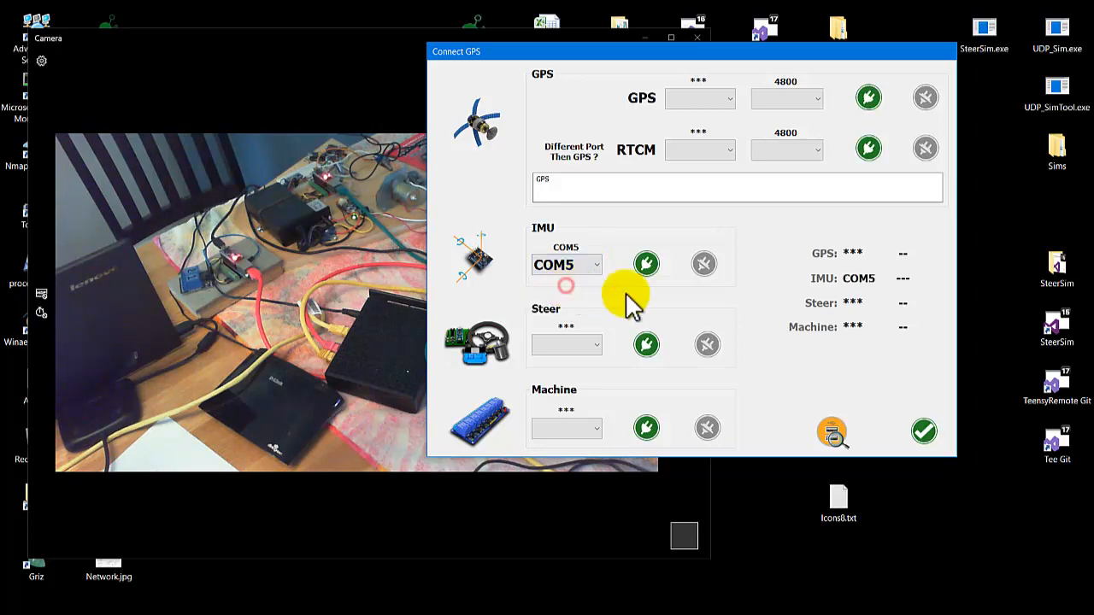
left_click(649, 265)
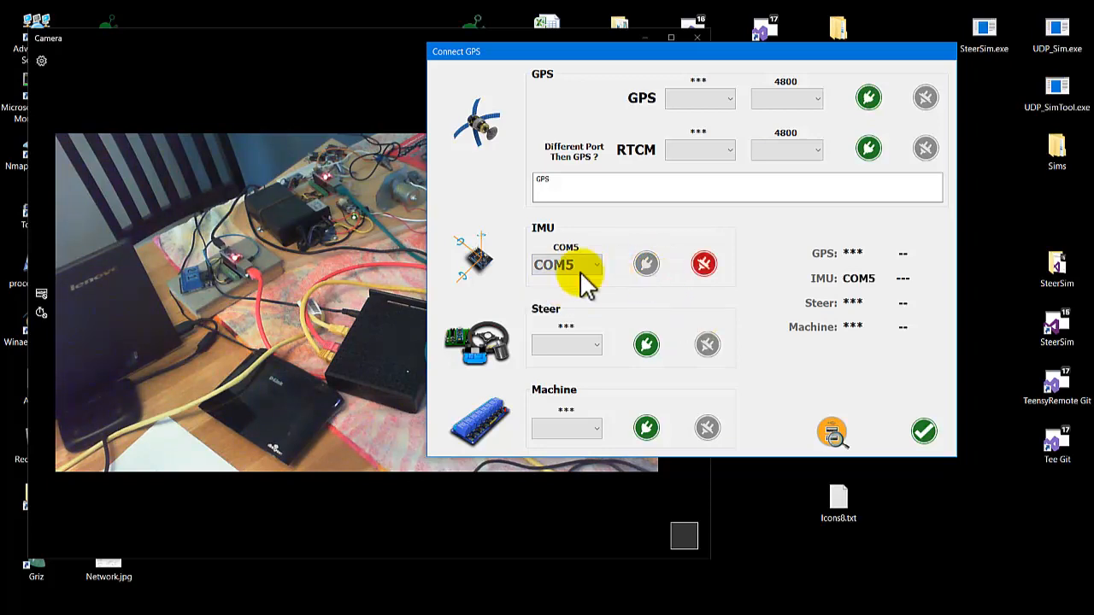
left_click(924, 431)
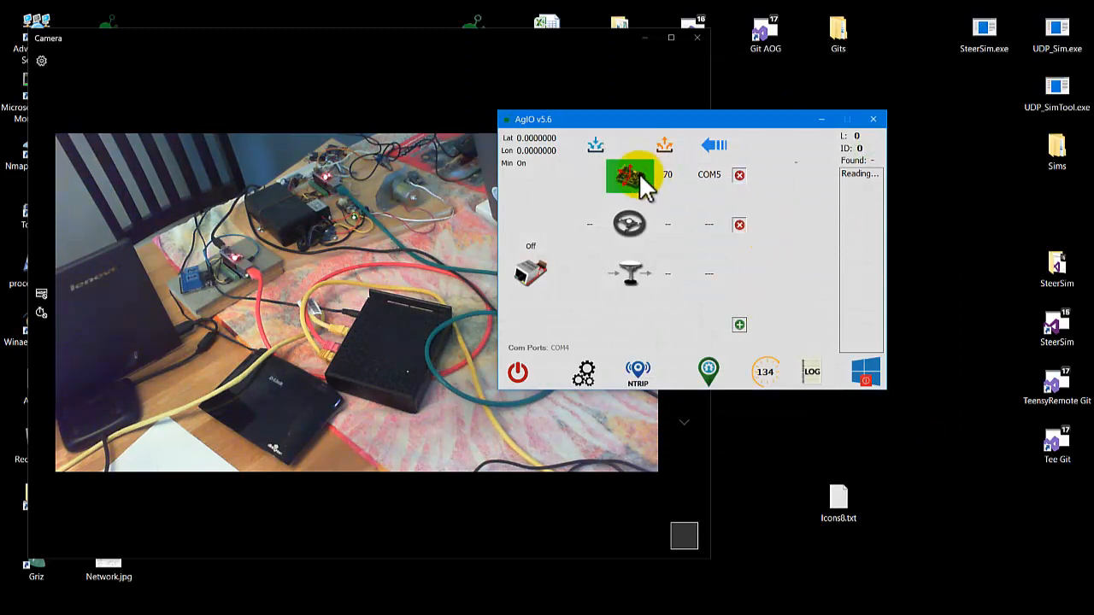
Reconnect the IMU on COM5 in the serial port settings and accept
left_click_drag(642, 118, 580, 111)
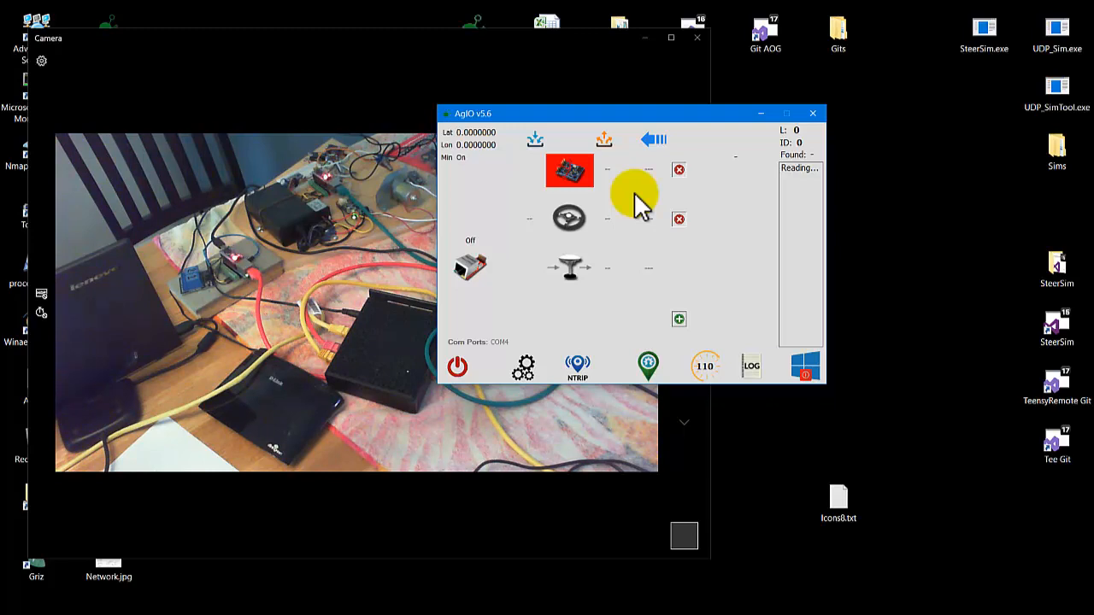
left_click(556, 173)
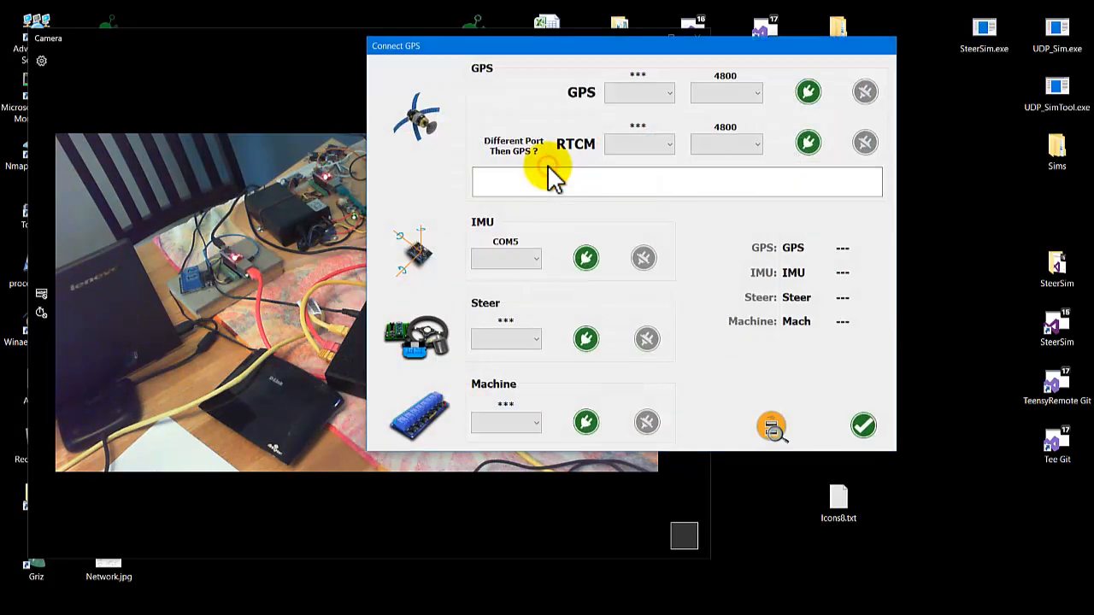
left_click(584, 260)
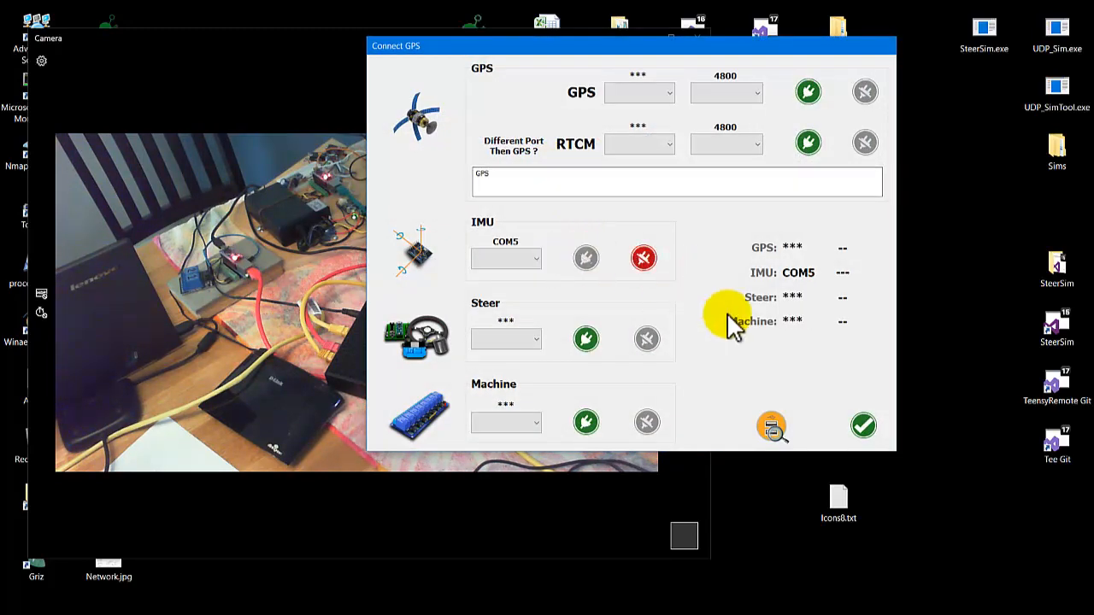
left_click(863, 426)
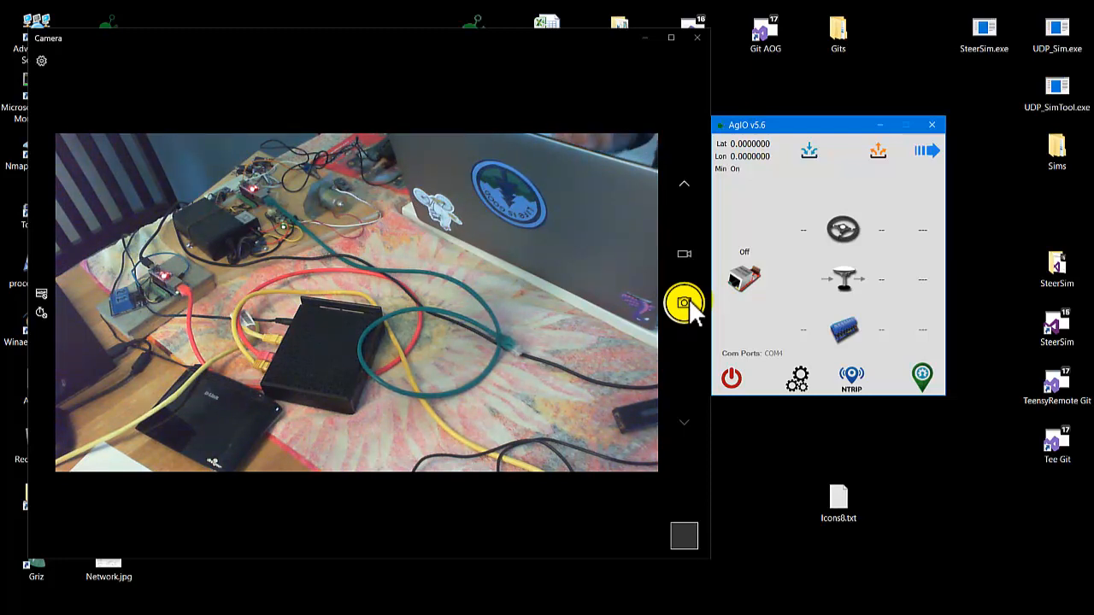
Bring up AgIO's Ethernet Configuration and move it clear of the camera view
left_click(750, 285)
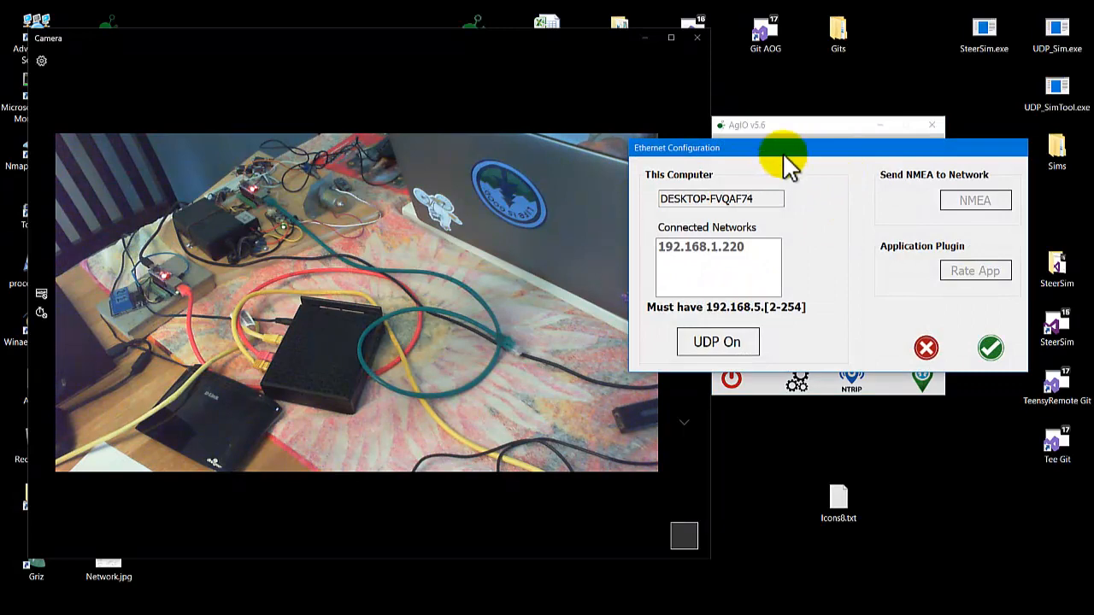
left_click_drag(776, 154, 376, 82)
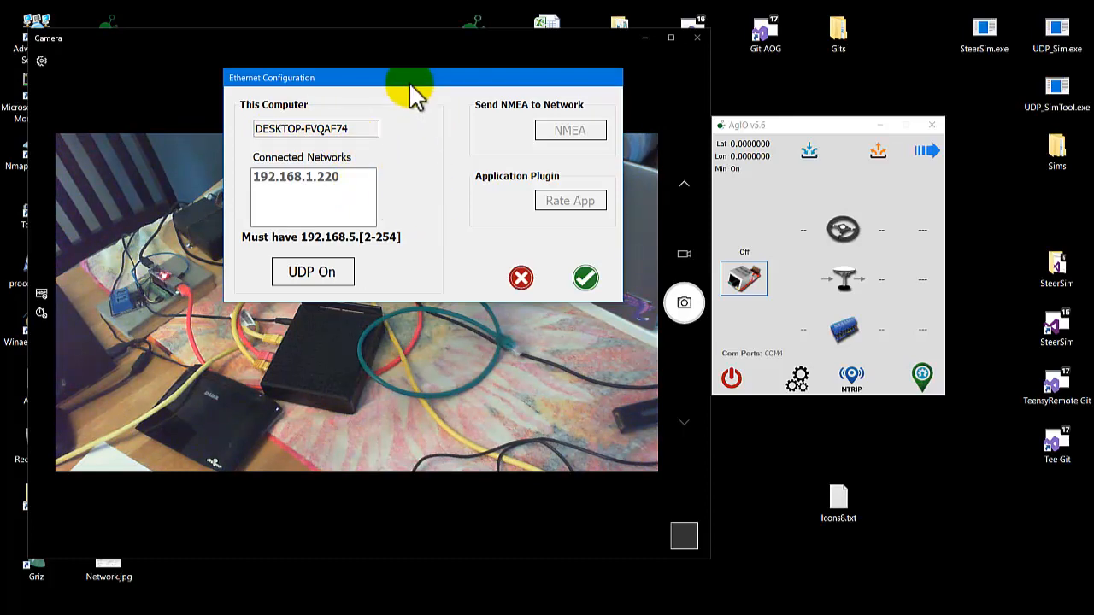
left_click_drag(410, 80, 794, 339)
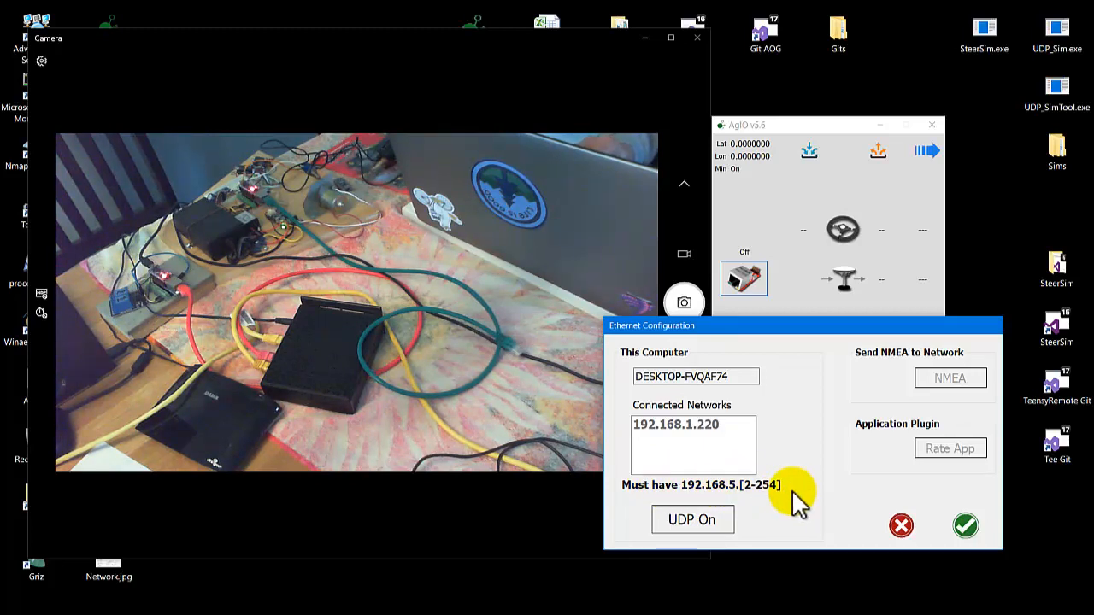
left_click_drag(783, 328, 893, 334)
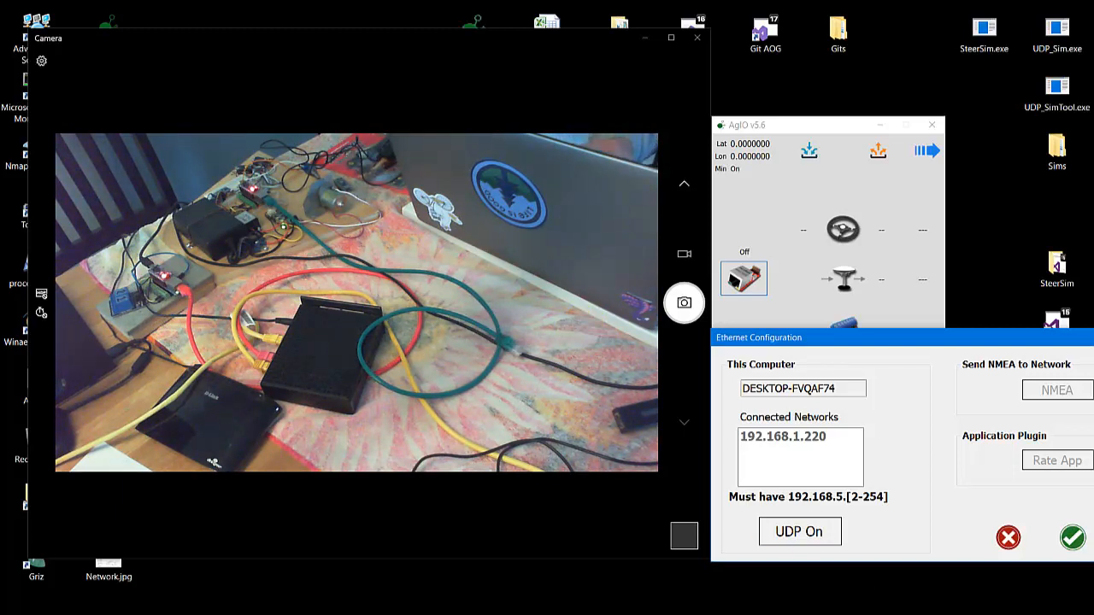
Bring up the IP settings of the wired Ethernet connection in Windows Settings
left_click(974, 607)
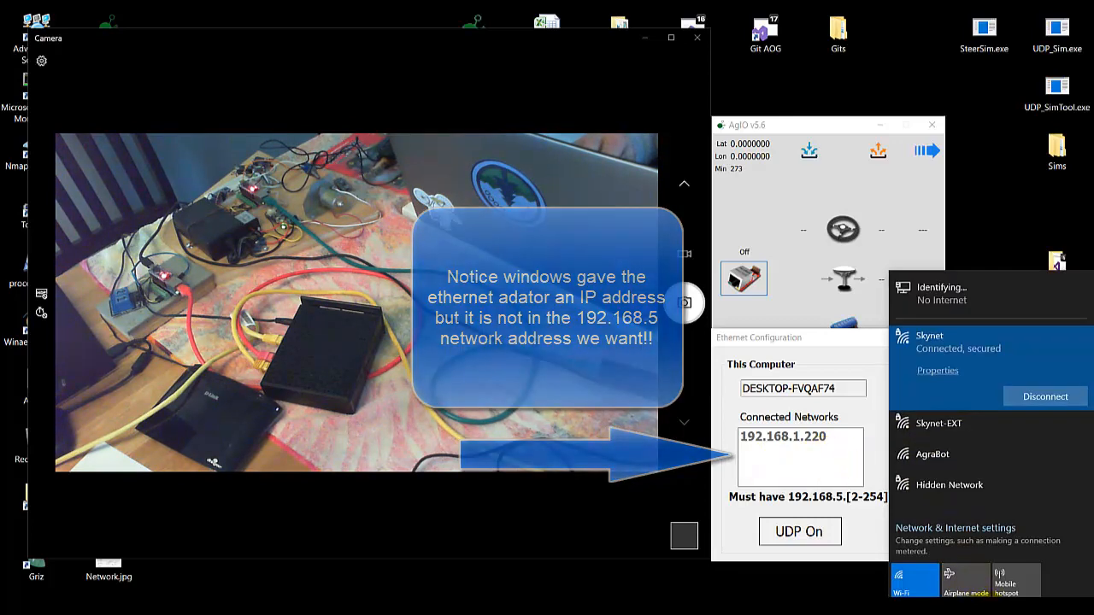
left_click(972, 606)
left_click(973, 607)
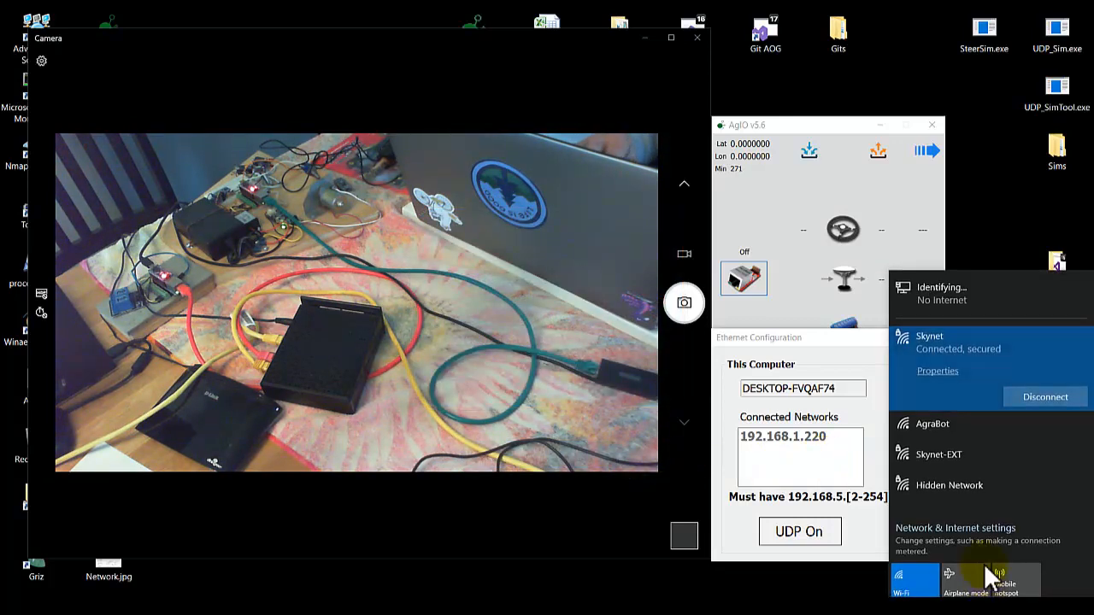
left_click(974, 293)
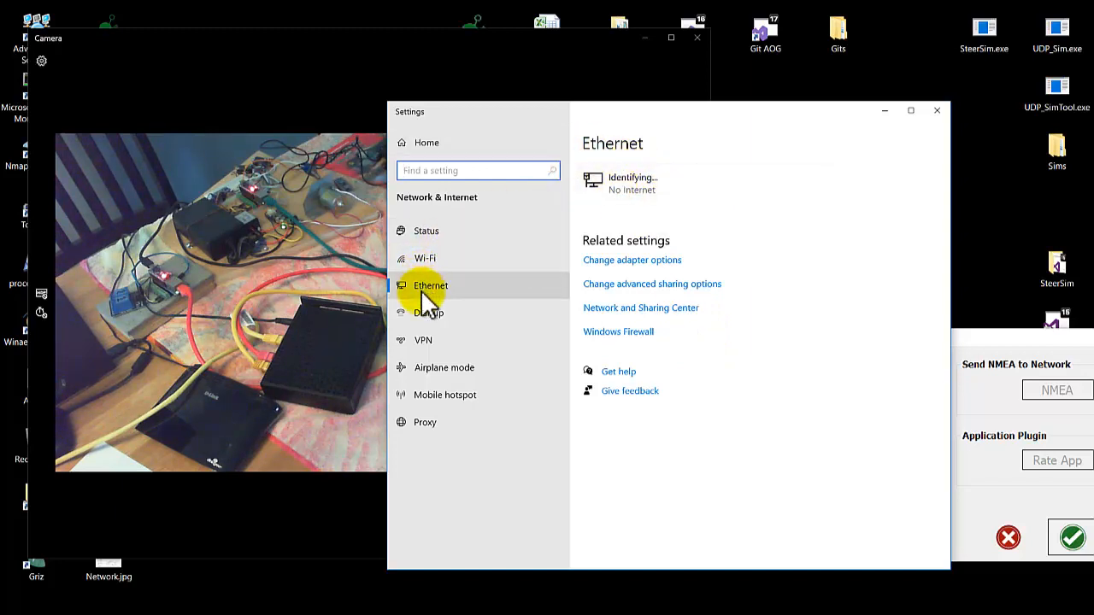
left_click(625, 186)
scroll(628, 272, "down", 5)
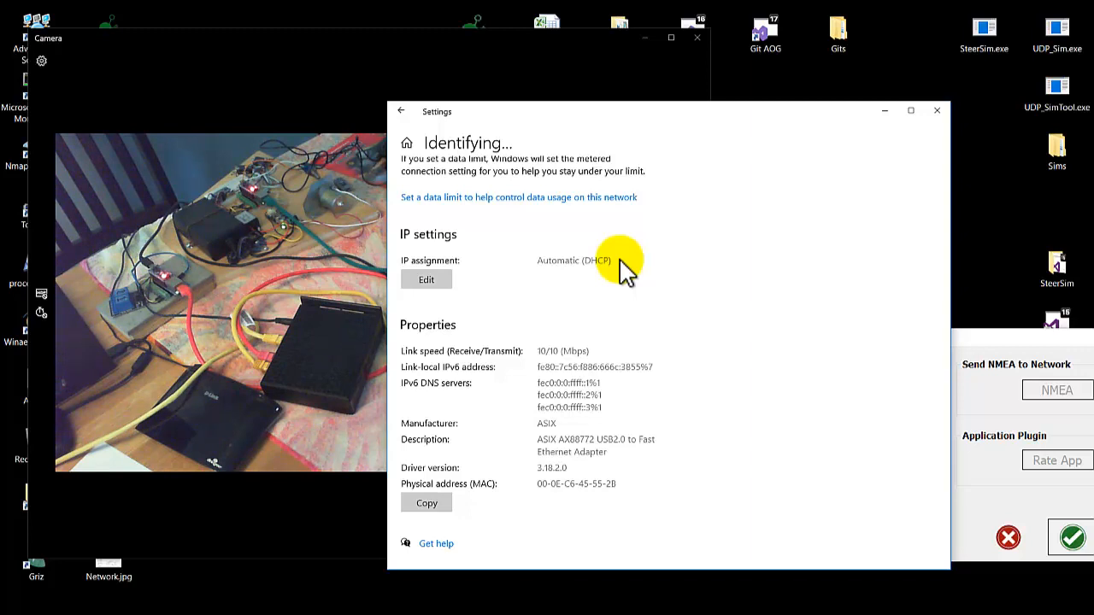
Set the Ethernet IP assignment to Manual with IPv4 on, IP address 192.168.5.127 and subnet prefix length 255.255.255.0
left_click(440, 282)
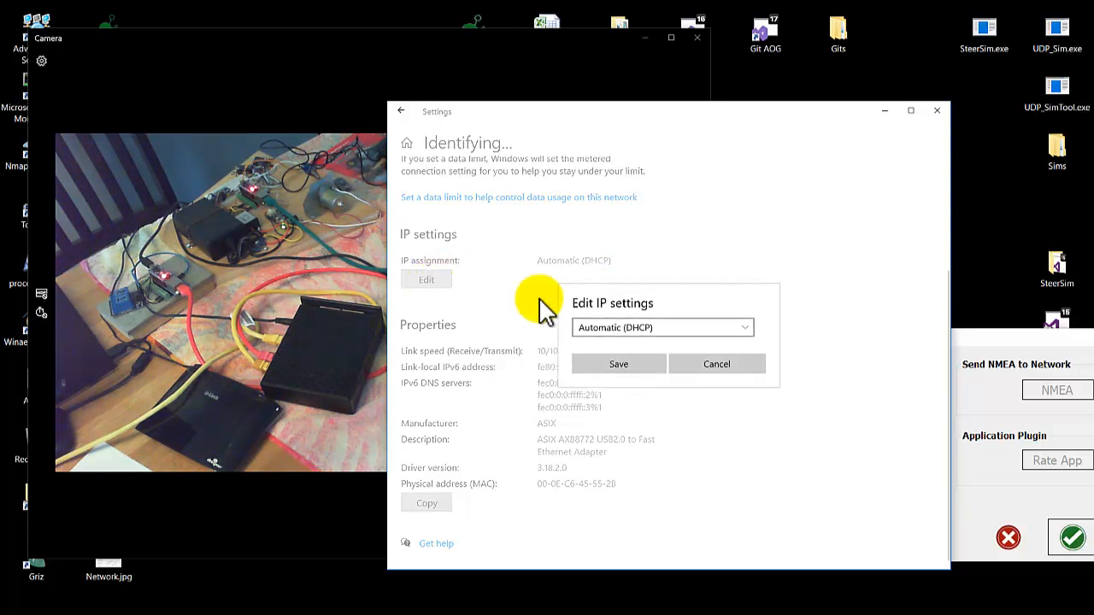
left_click(672, 324)
left_click(609, 345)
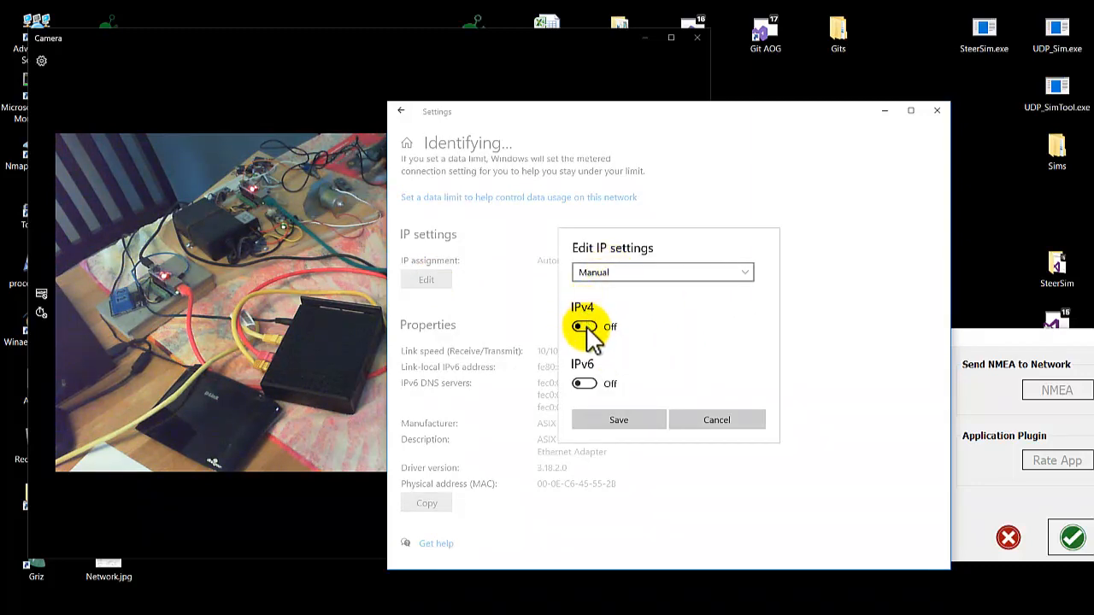
left_click(585, 328)
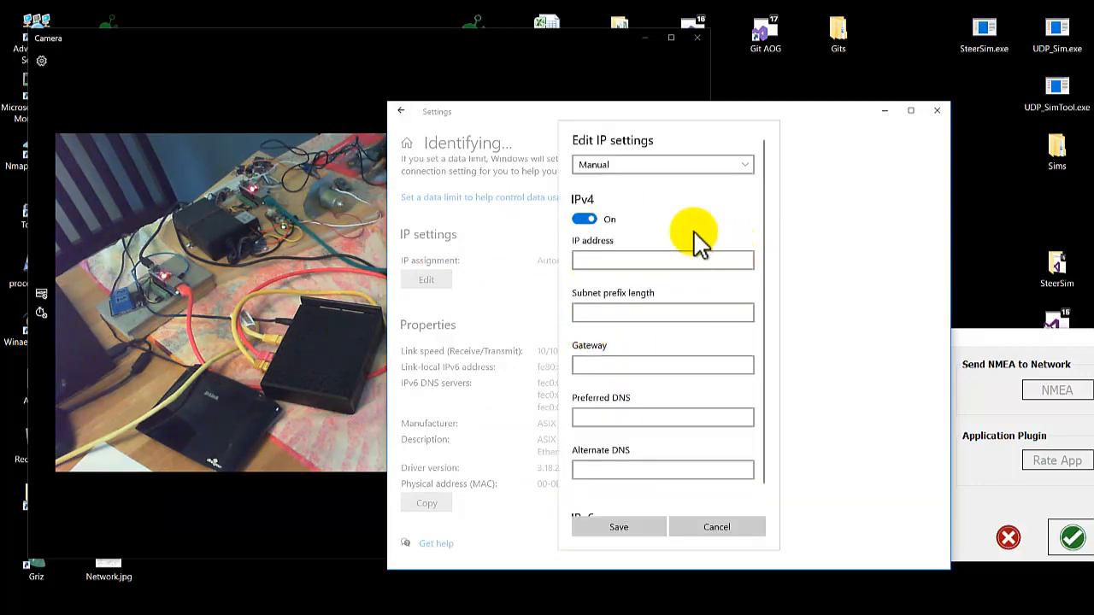
left_click(628, 256)
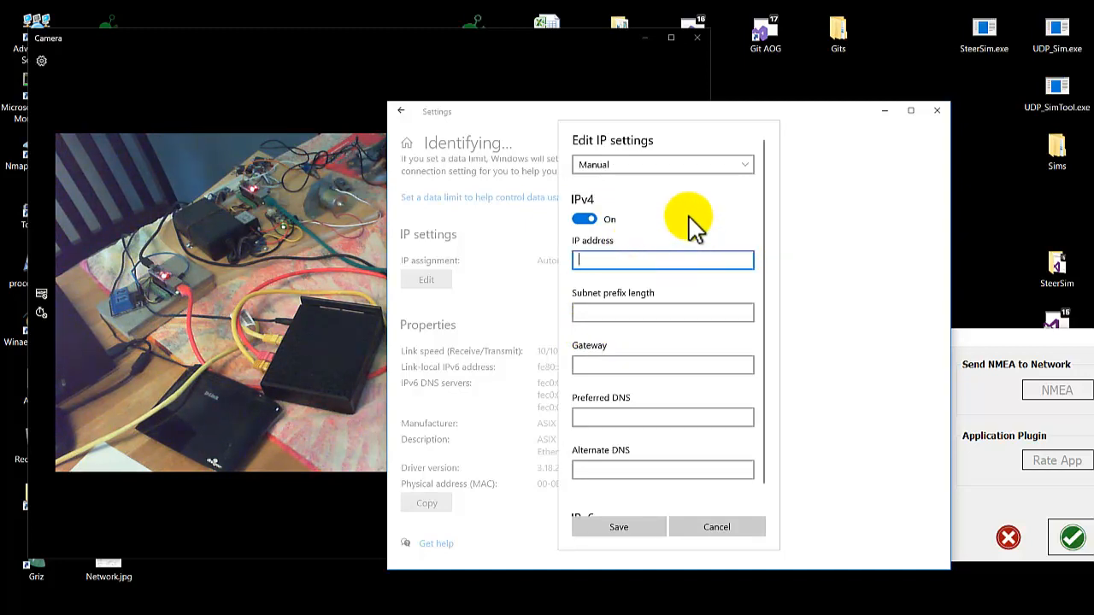
type("192.168.5.127")
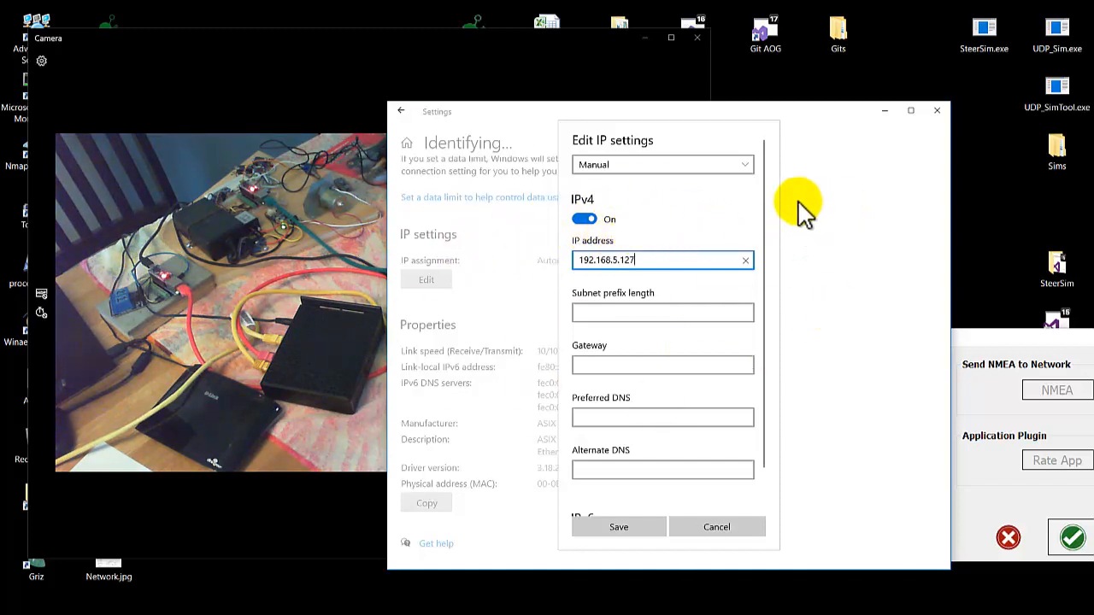
left_click(636, 313)
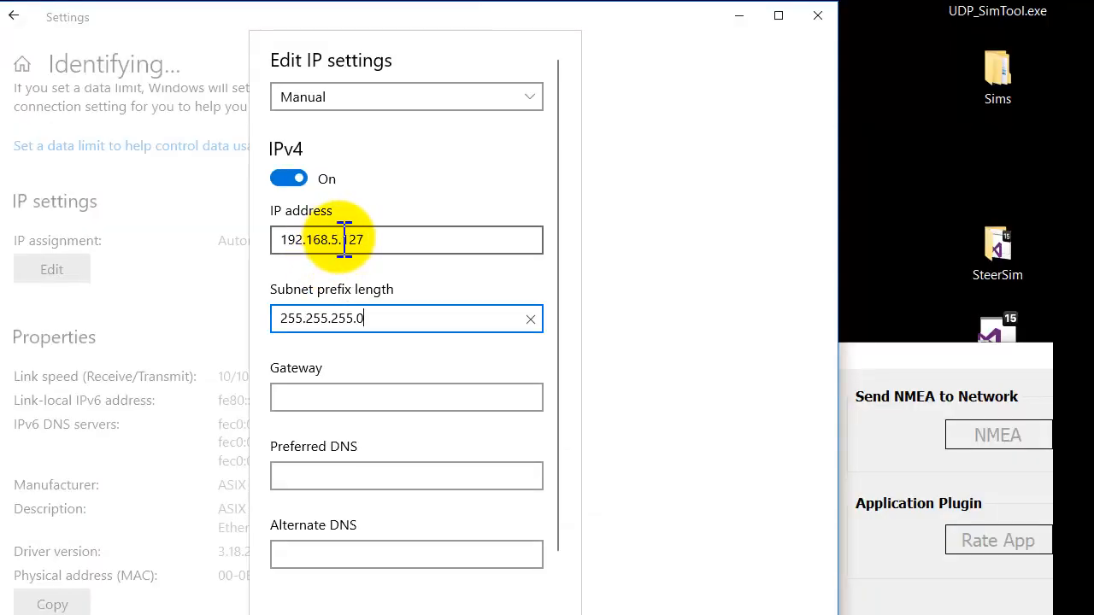
Examine the network and host parts of the IP address against the subnet prefix entry
left_click_drag(343, 239, 275, 242)
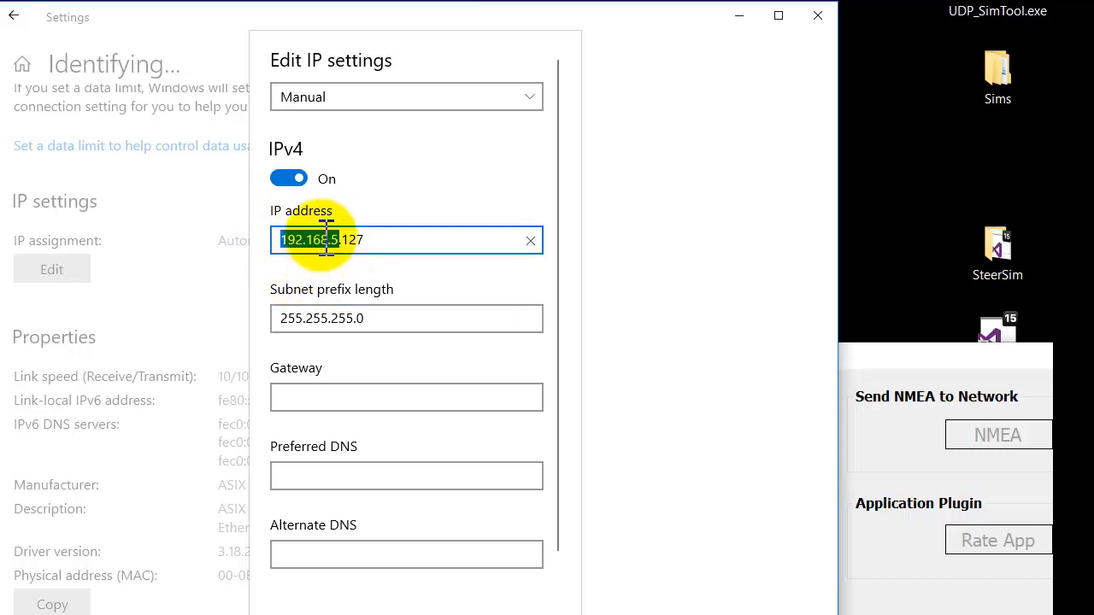
left_click(411, 170)
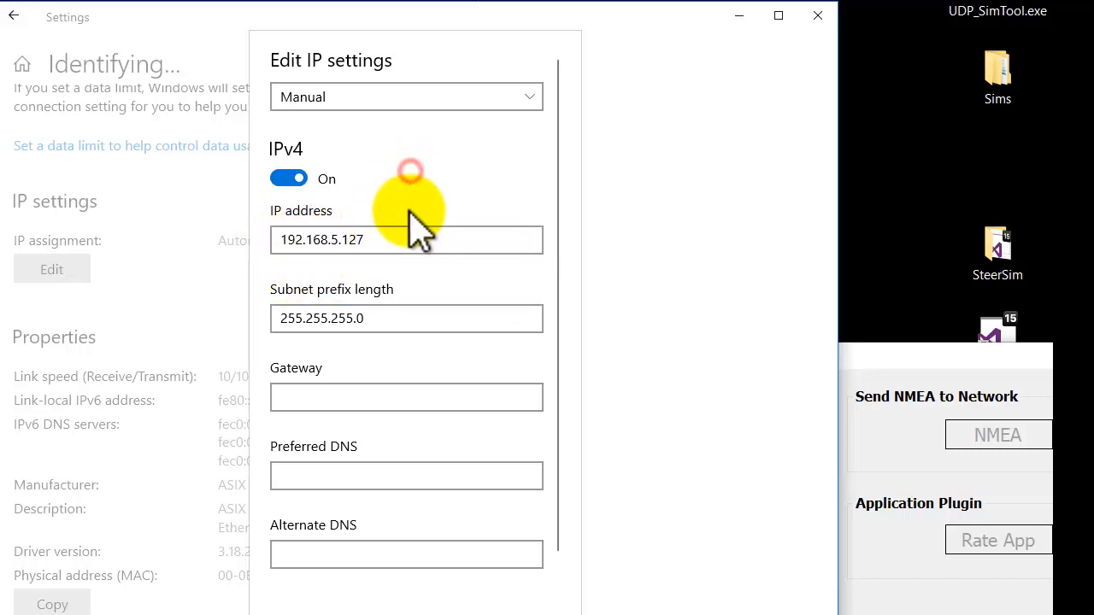
left_click(364, 241)
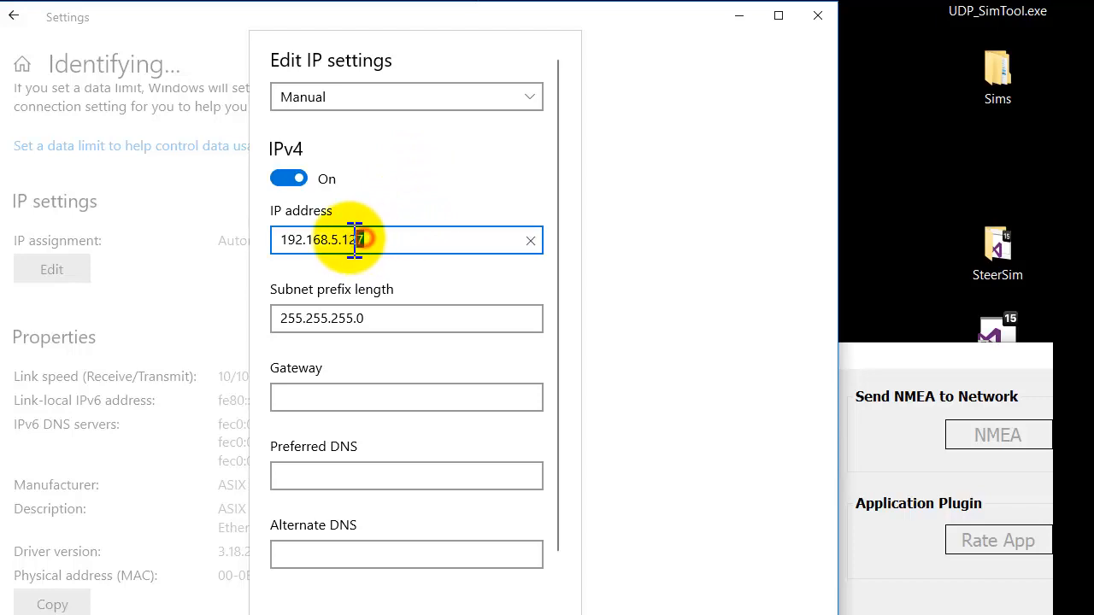
double_click(352, 239)
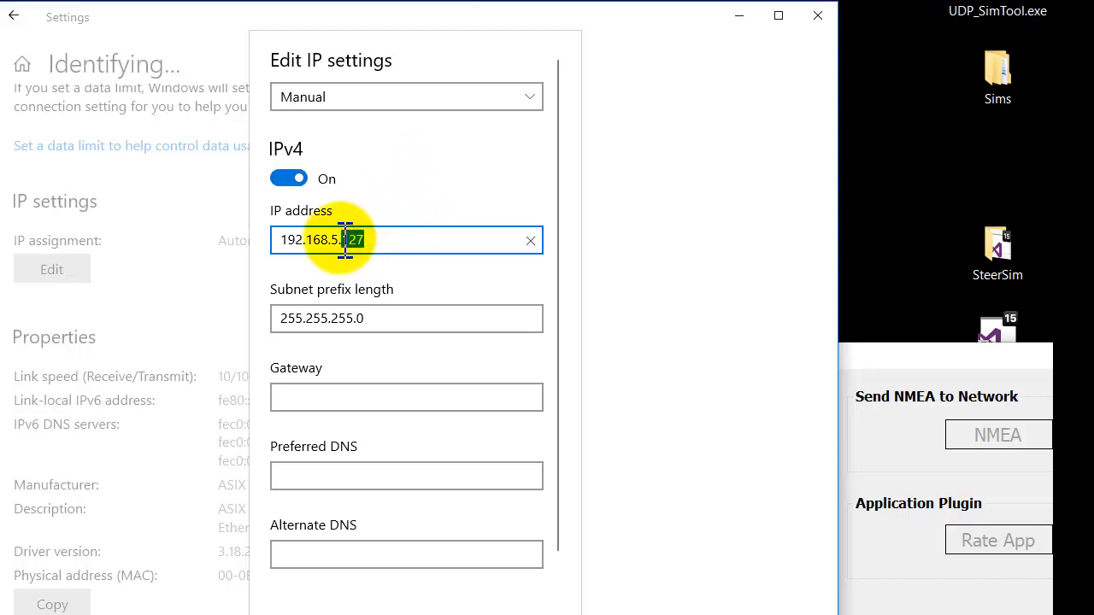
left_click(363, 320)
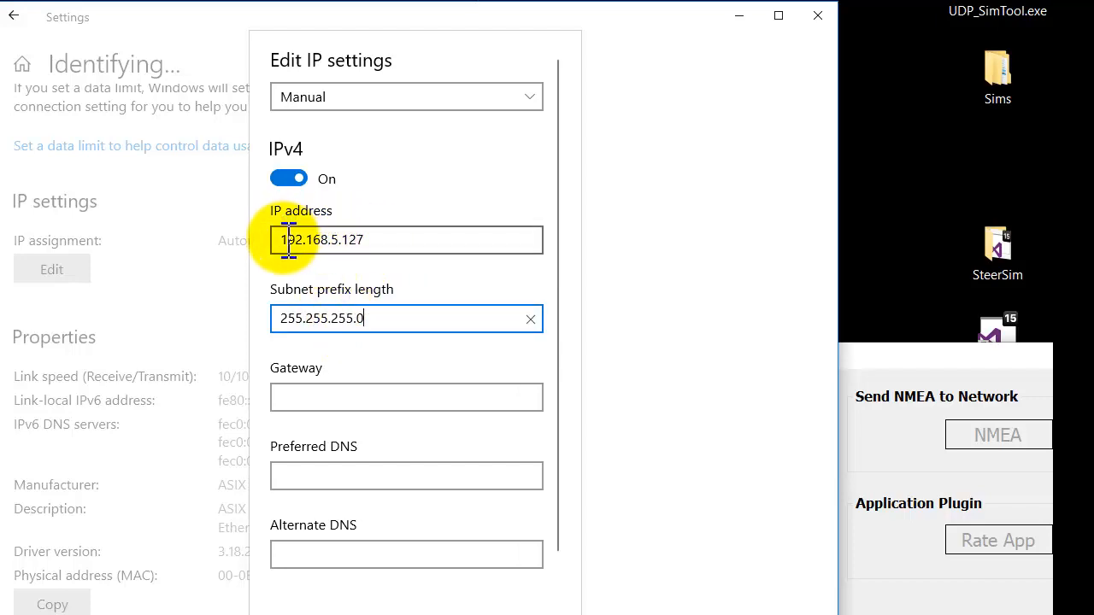
Set the Ethernet connection's subnet prefix length to 24 and gateway to 192.168.5.1, and save the IP settings
left_click_drag(287, 240, 340, 243)
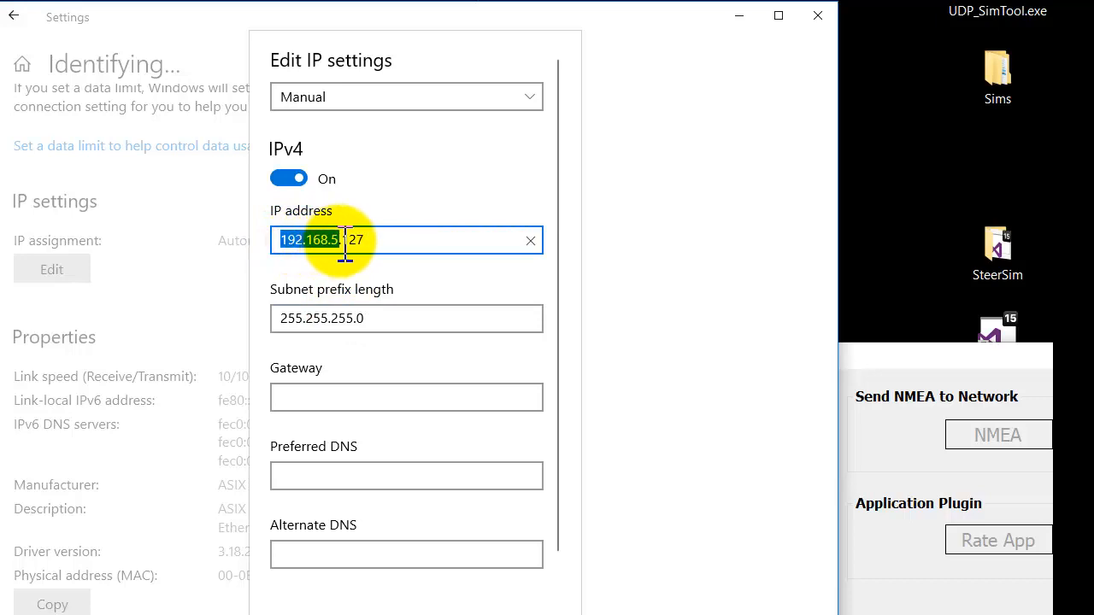
left_click(326, 395)
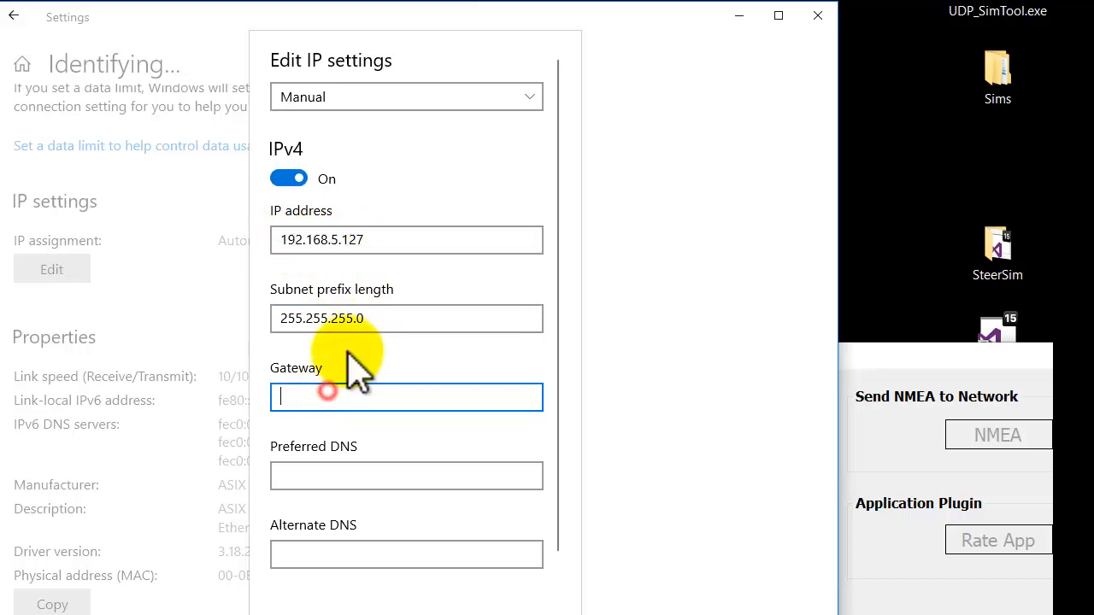
left_click(373, 318)
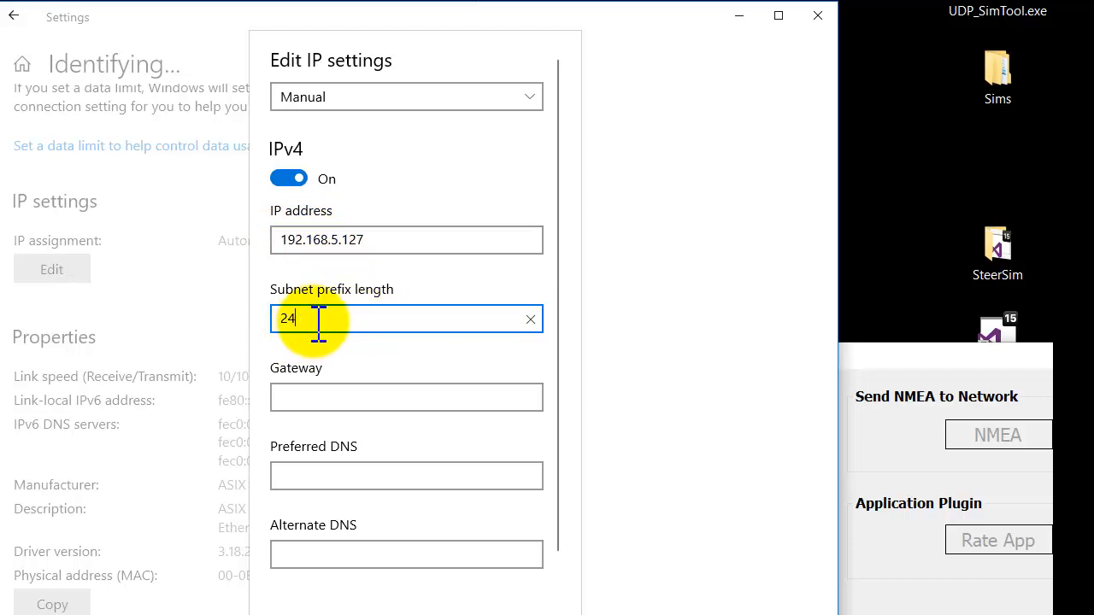
left_click(282, 393)
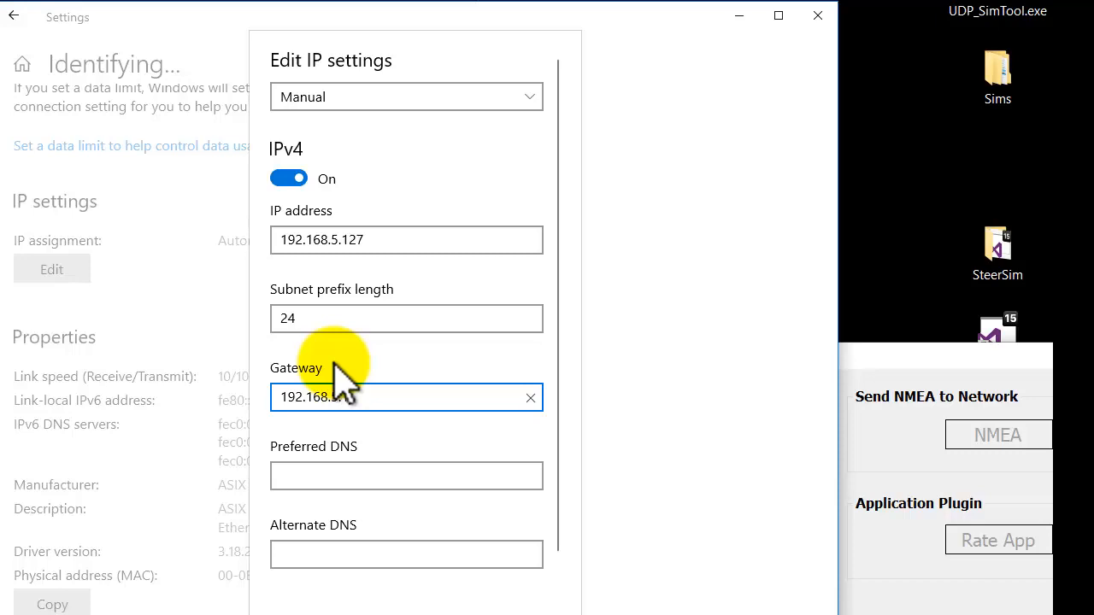
scroll(371, 471, "down", 1)
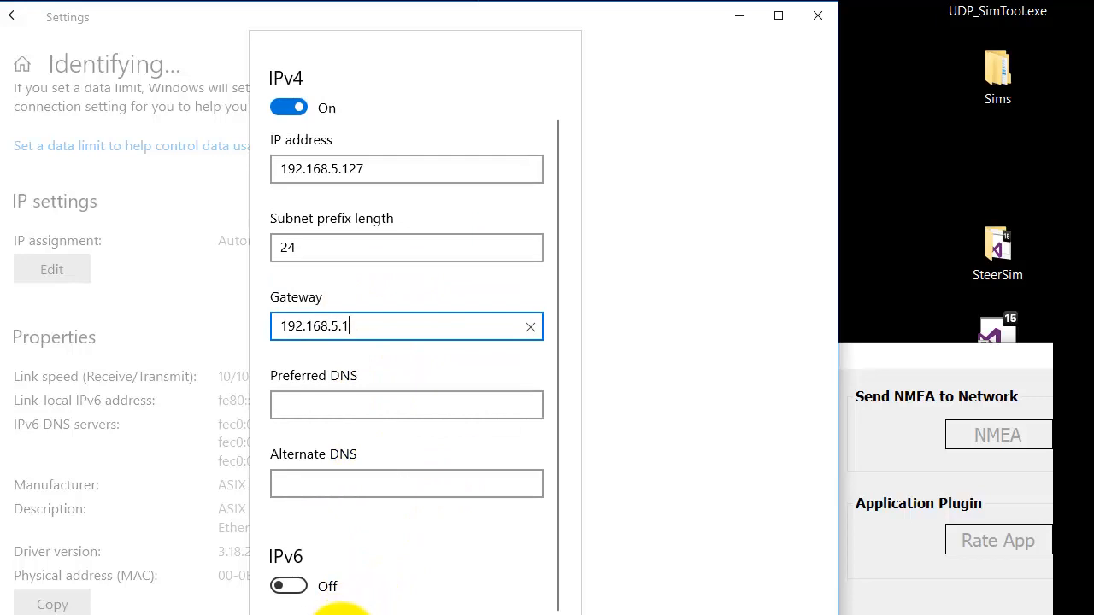
left_click(341, 614)
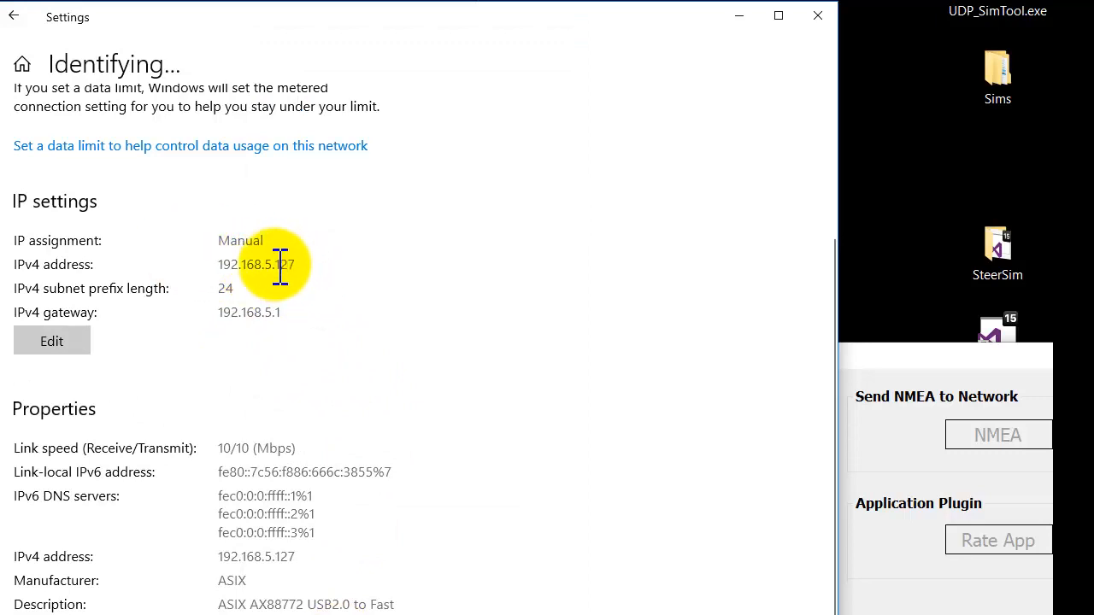
Examine the saved IPv4 address, its network and host parts, and the Ethernet connection's properties, and close Windows Settings
left_click_drag(277, 265, 225, 268)
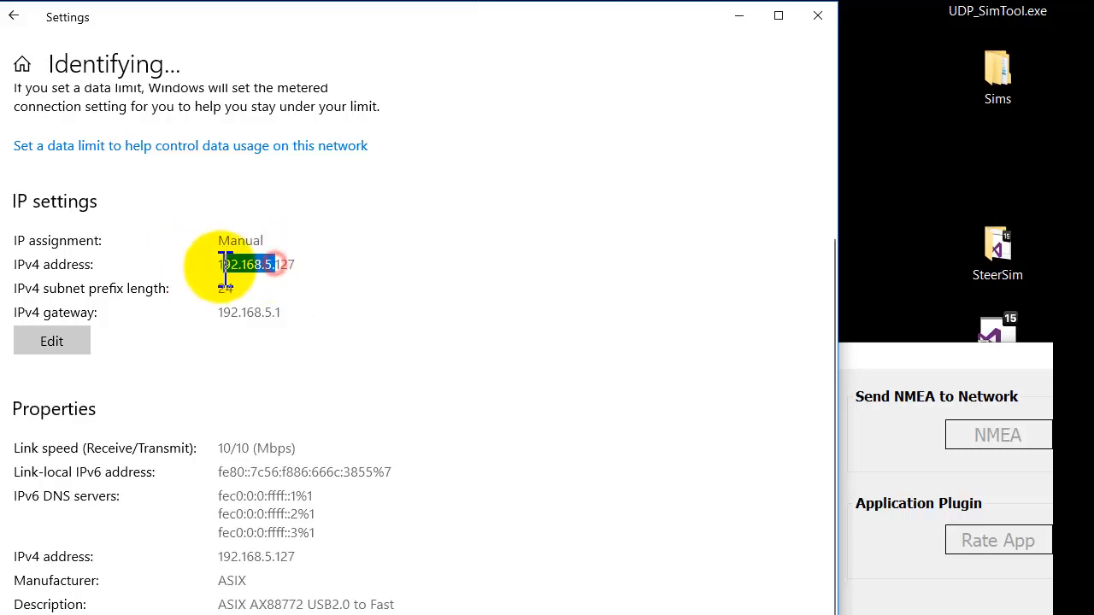
left_click(295, 265)
scroll(389, 346, "down", 3)
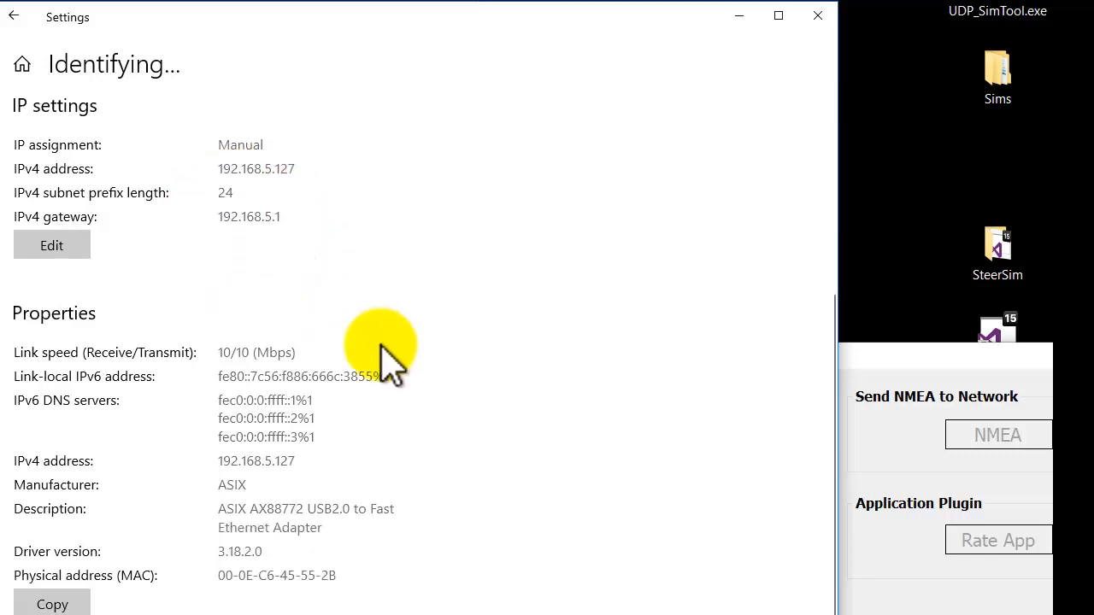
scroll(386, 346, "up", 5)
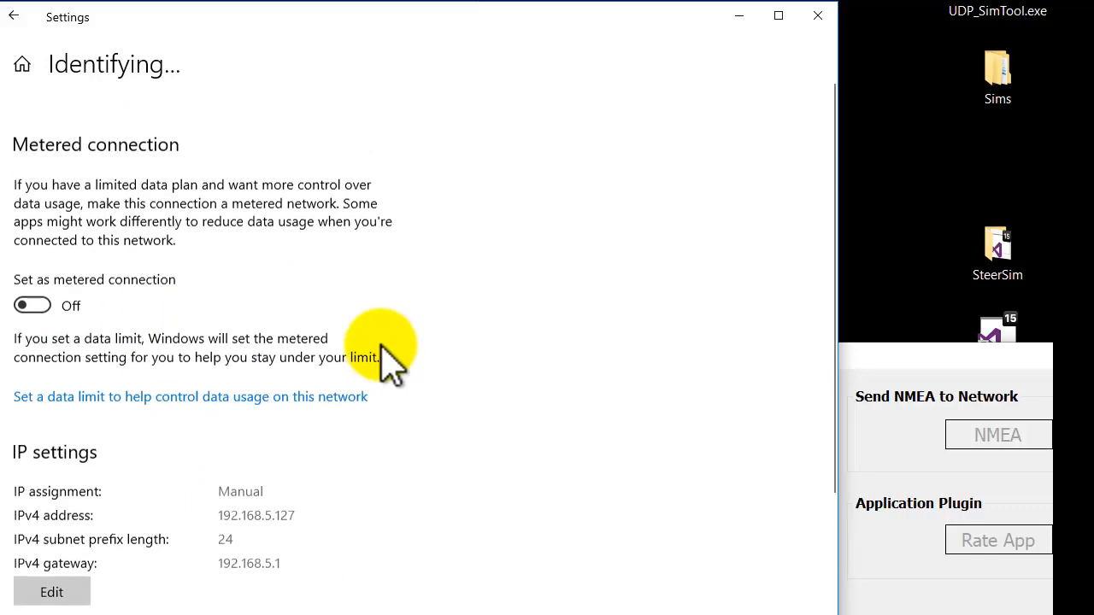
scroll(389, 351, "down", 2)
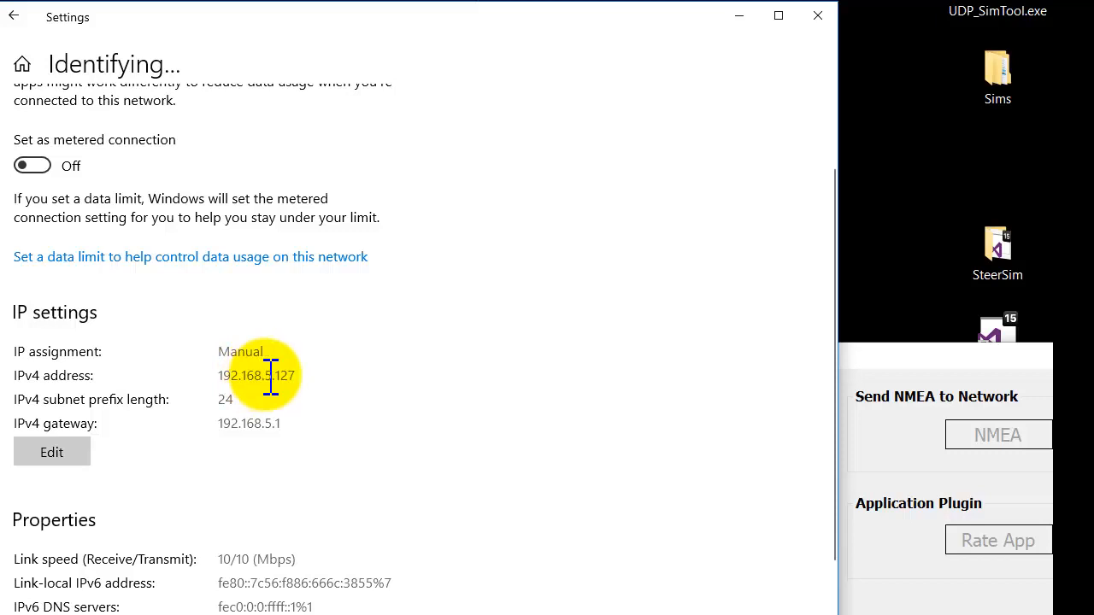
left_click_drag(262, 375, 212, 376)
left_click_drag(271, 375, 310, 379)
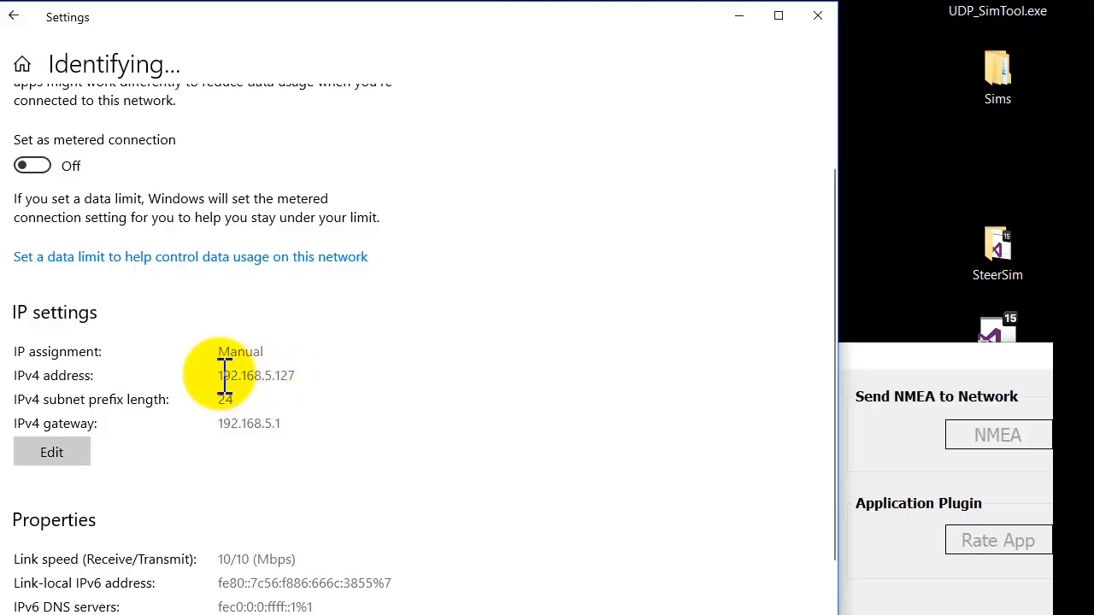
left_click_drag(223, 378, 311, 384)
left_click(308, 379)
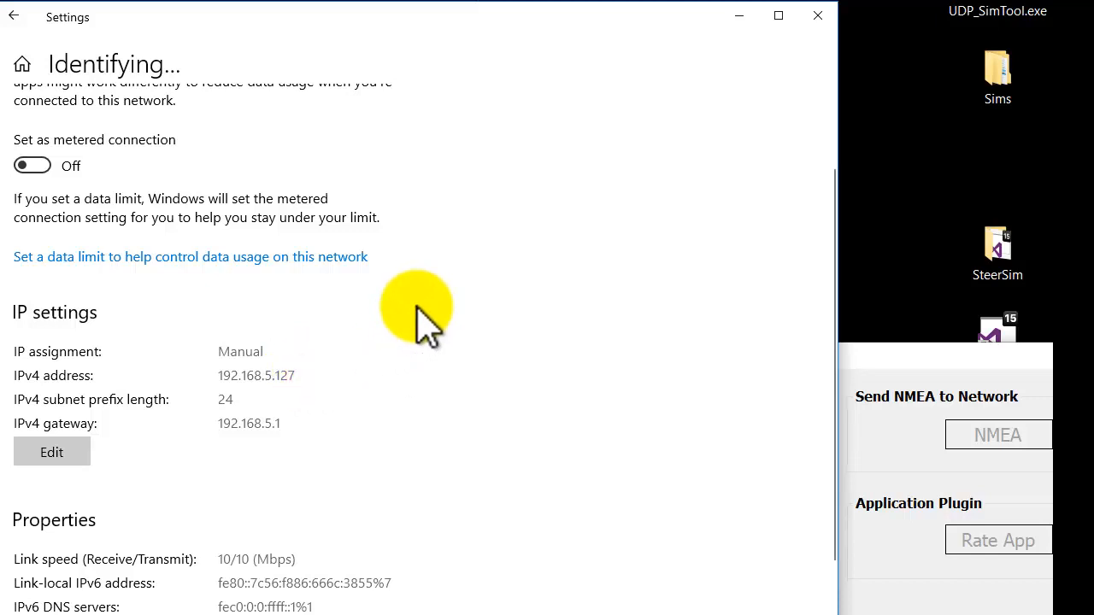
scroll(424, 323, "down", 4)
scroll(425, 323, "up", 3)
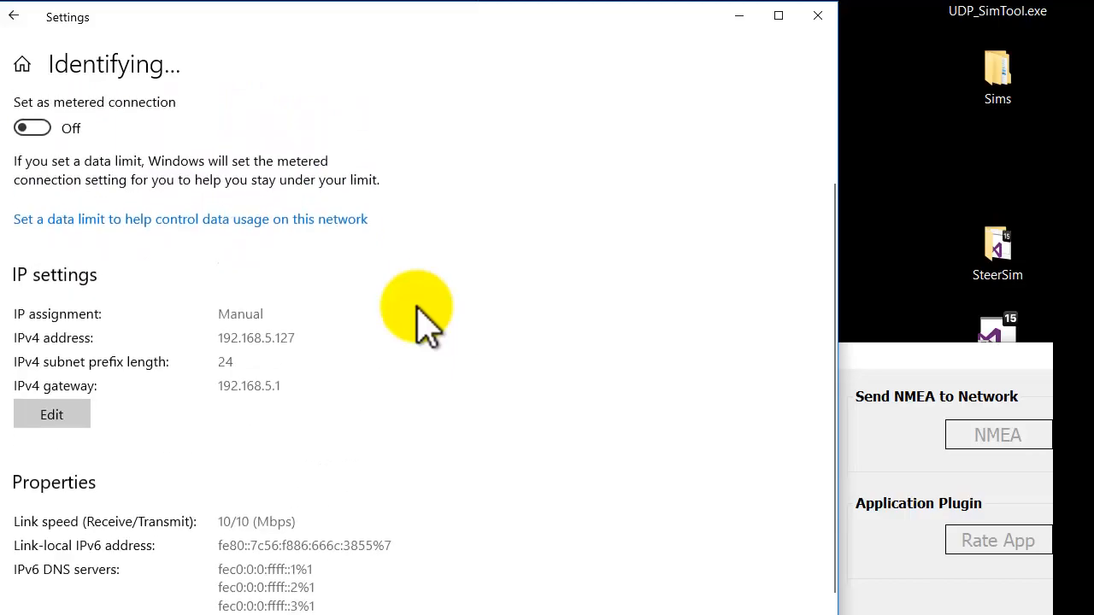
left_click(822, 17)
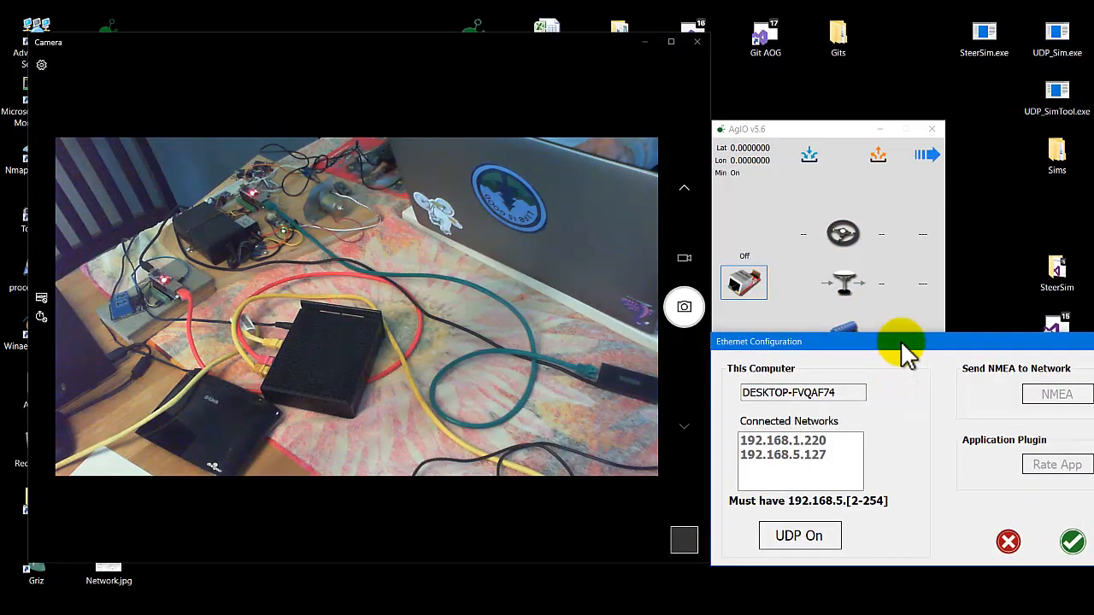
Turn UDP on in AgIO's Ethernet Configuration, apply it, and move the restarted AgIO window clear of the camera view
left_click_drag(899, 357, 620, 208)
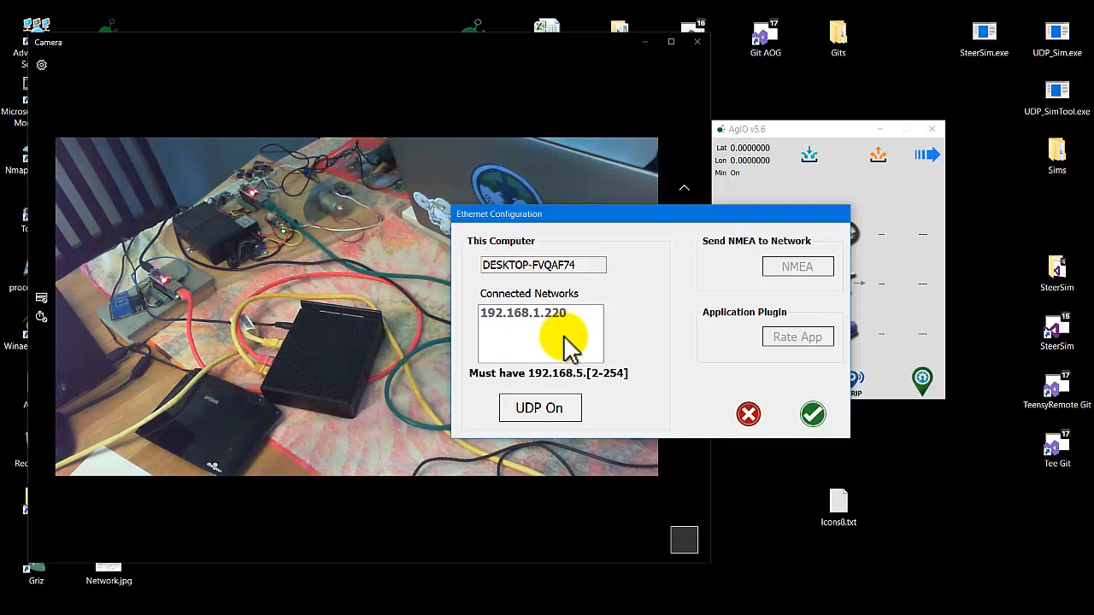
left_click_drag(581, 216, 773, 186)
left_click(733, 373)
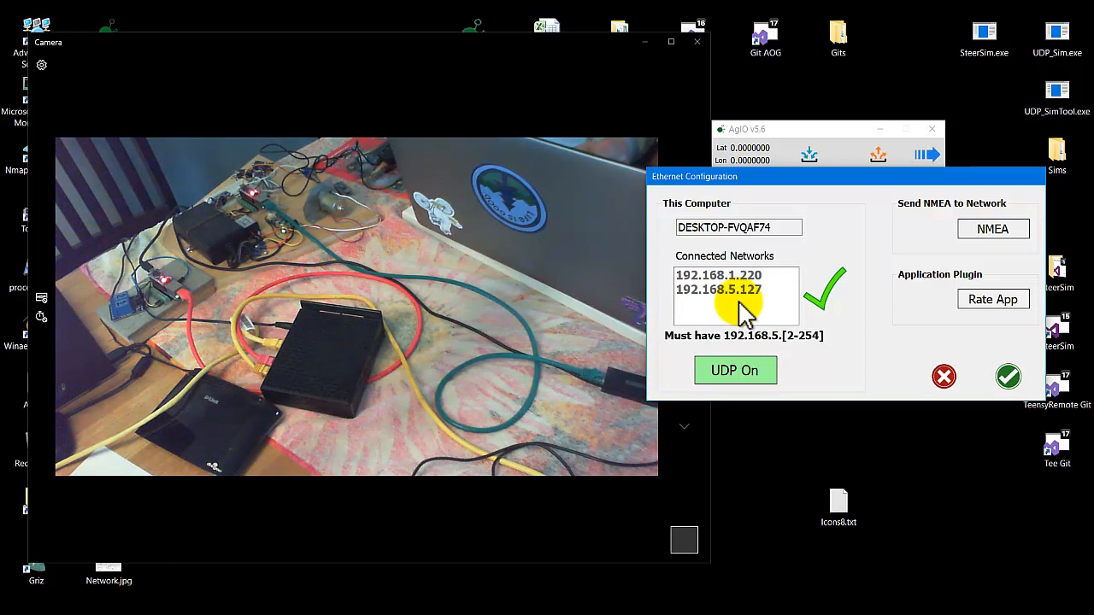
left_click(1007, 378)
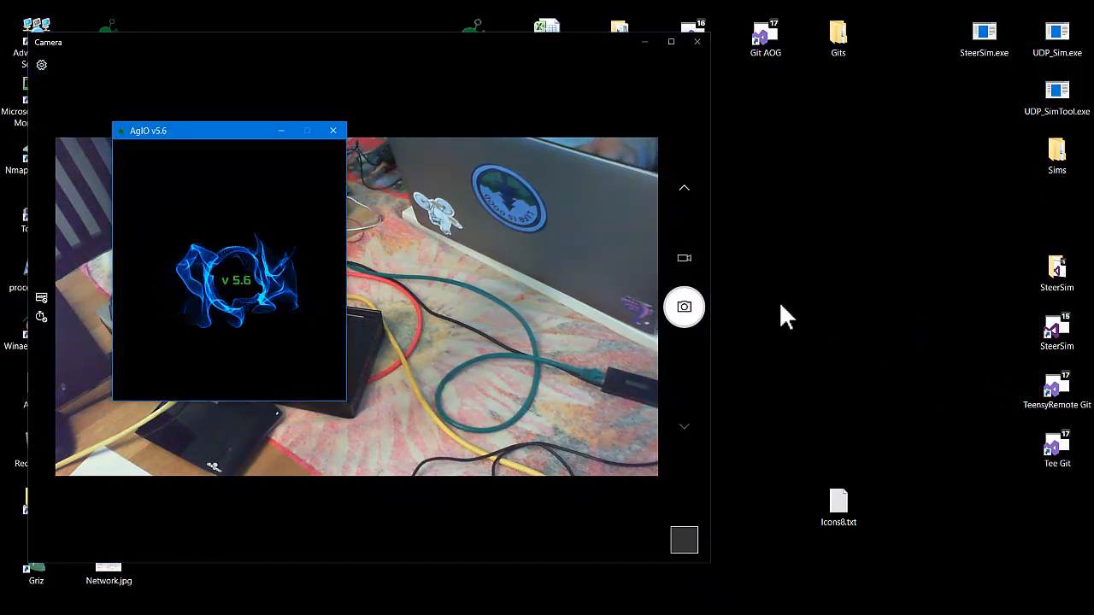
left_click(224, 133)
left_click_drag(225, 132, 845, 118)
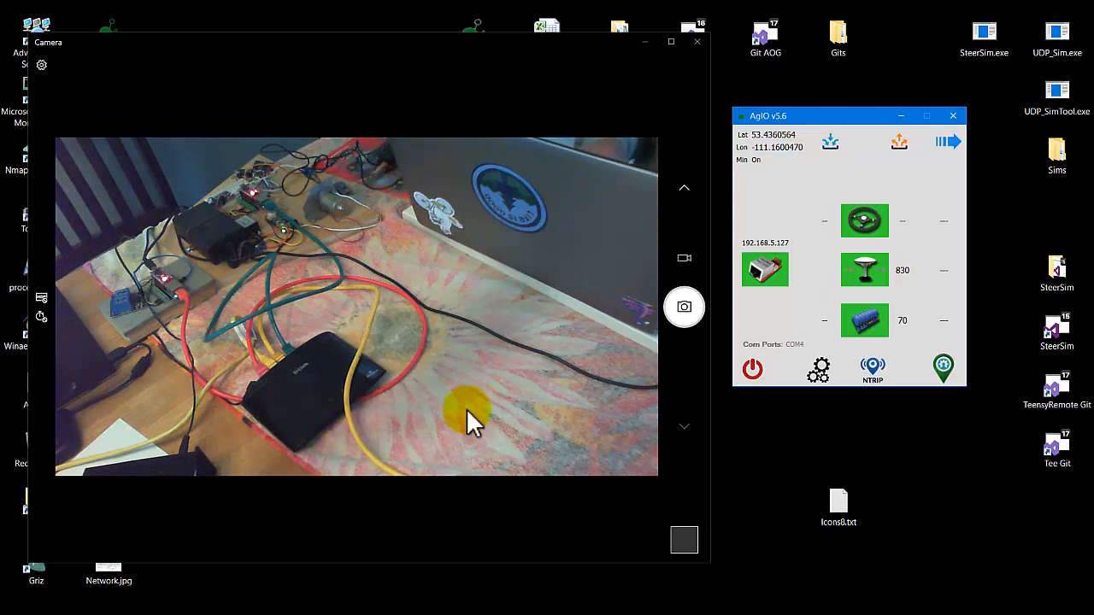
Check the connected networks in AgIO's Ethernet Configuration and leave it without making changes
left_click(770, 277)
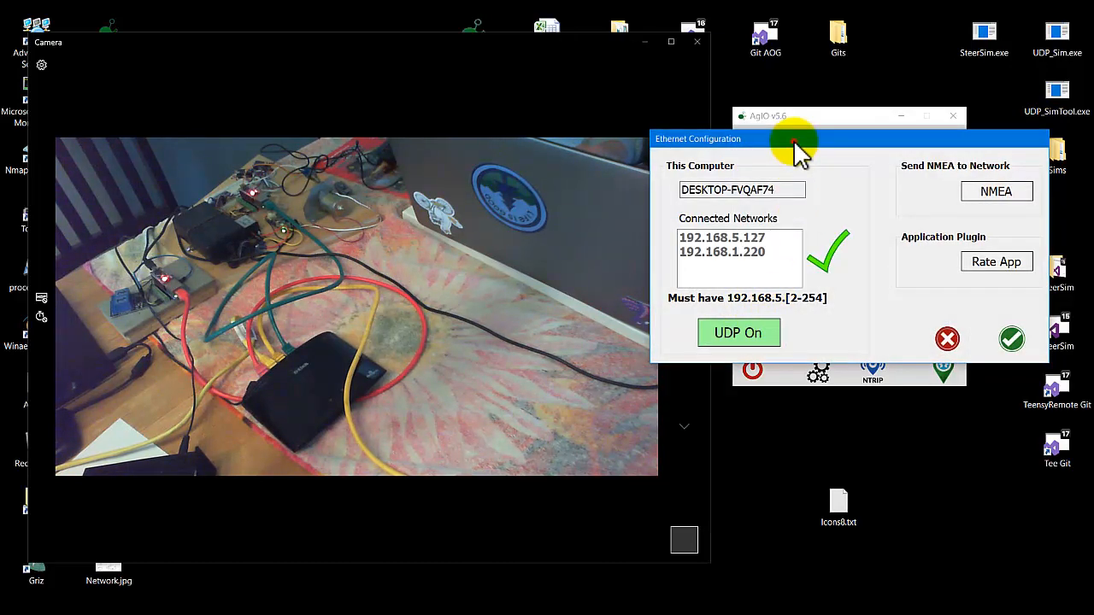
left_click_drag(795, 144, 563, 171)
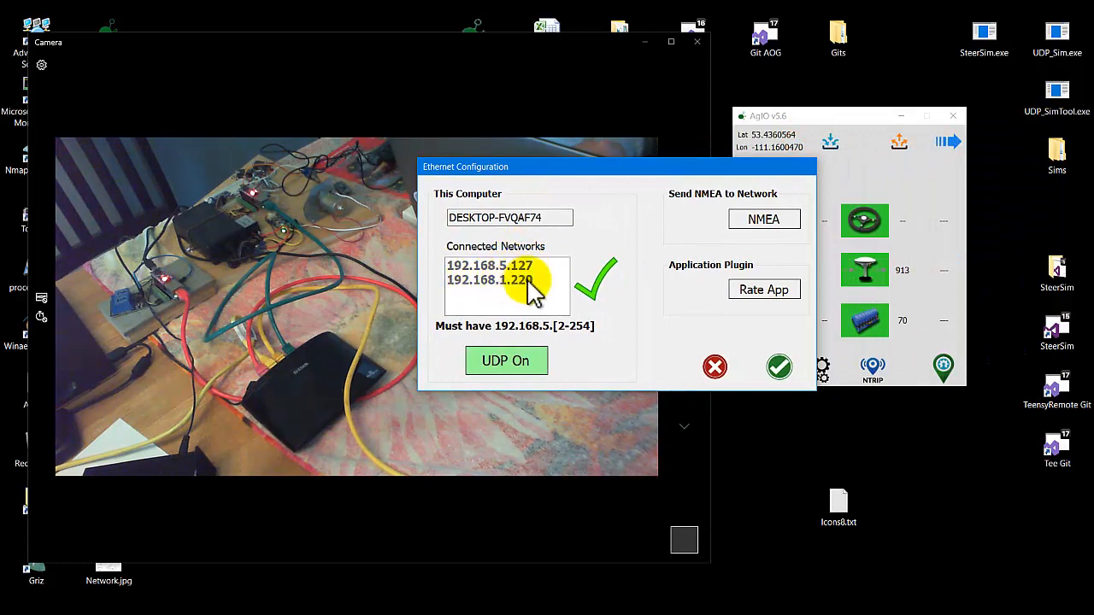
left_click_drag(598, 179, 716, 195)
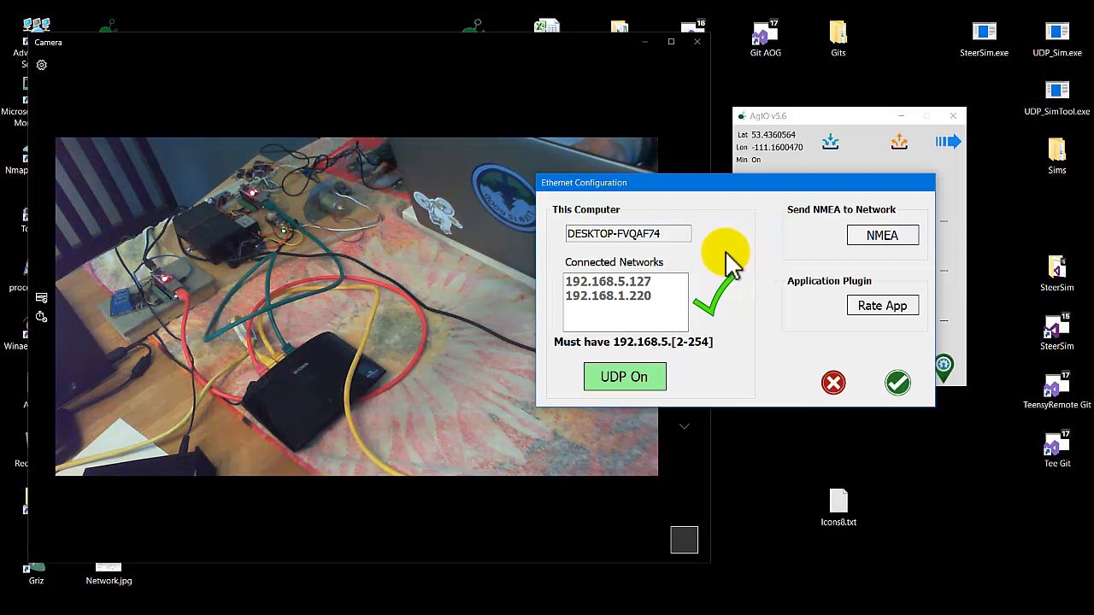
left_click(833, 383)
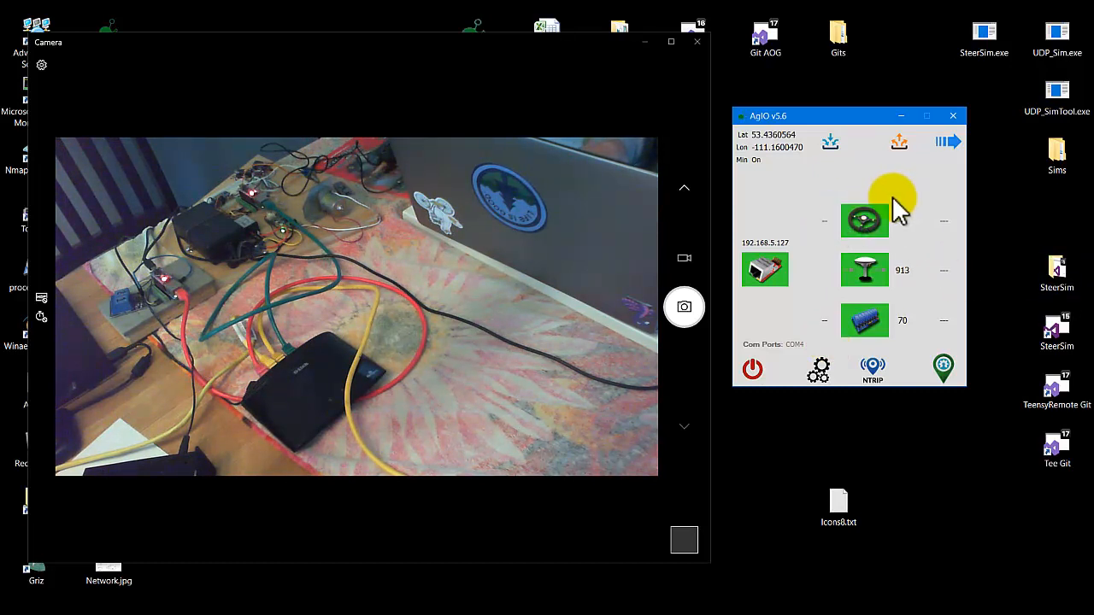
Minimize and restore the AgIO window, and place it partly over the camera view with the hardware still showing
left_click_drag(849, 117, 693, 94)
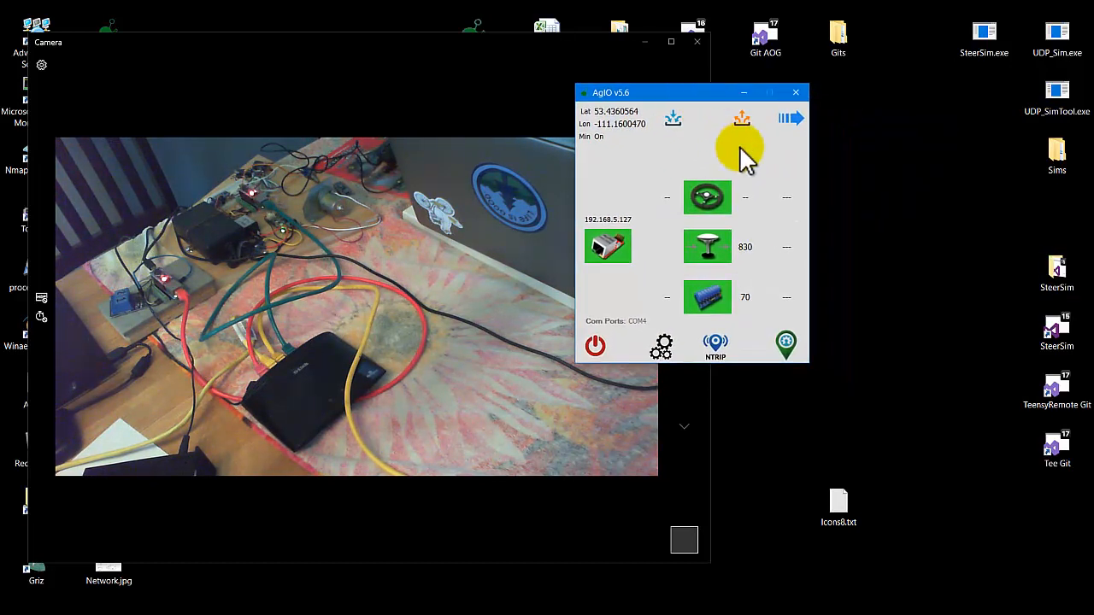
left_click(747, 95)
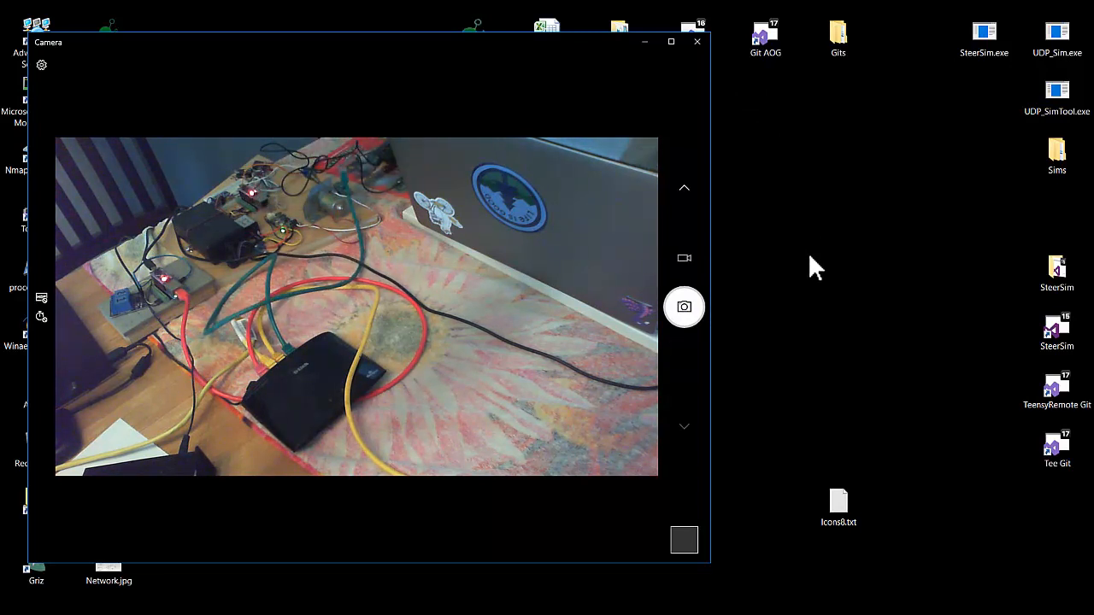
key("alt+Tab")
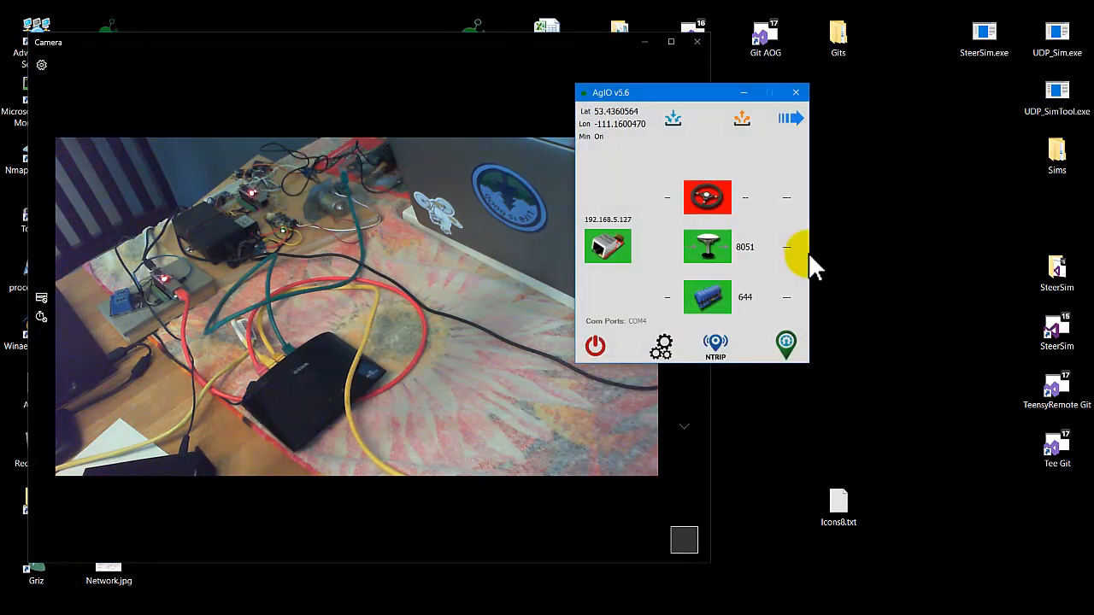
left_click_drag(703, 91, 559, 116)
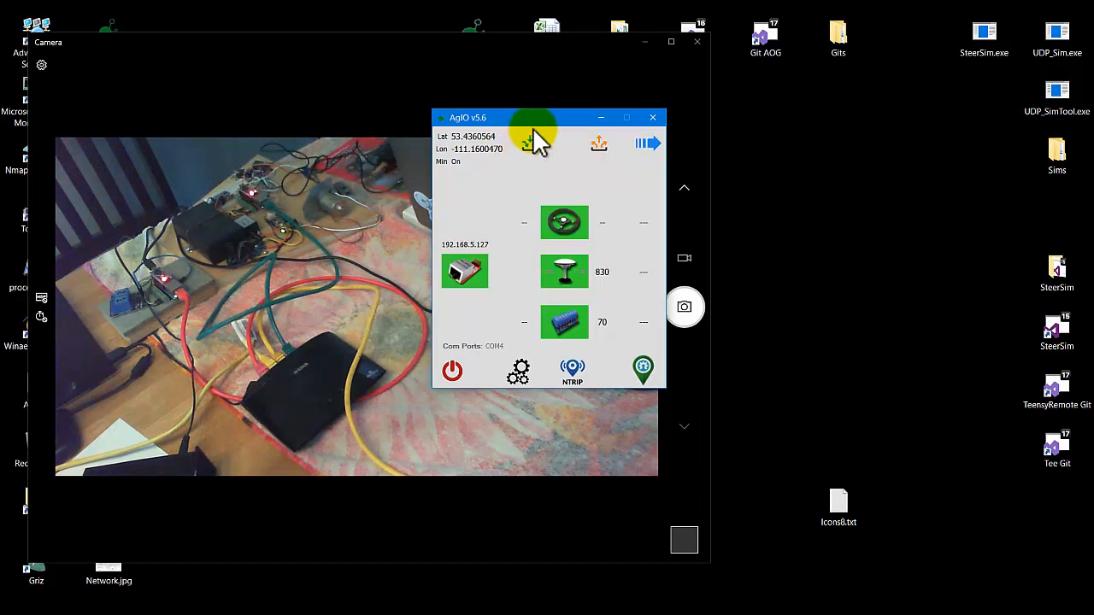
left_click_drag(556, 117, 606, 110)
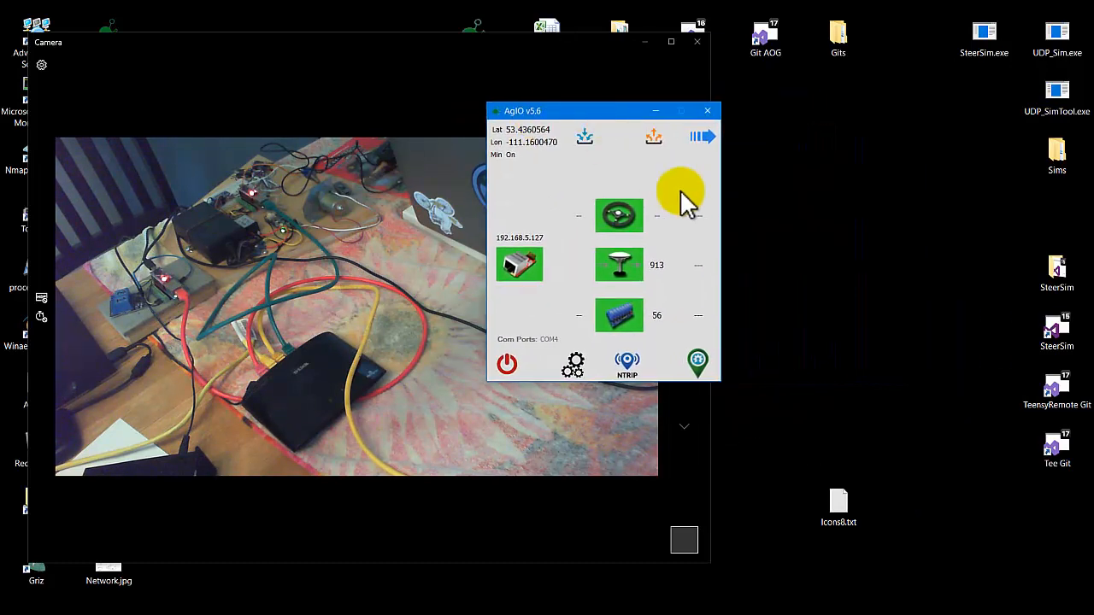
Expand AgIO to its detailed module data and run the machine module's relay test
left_click(702, 138)
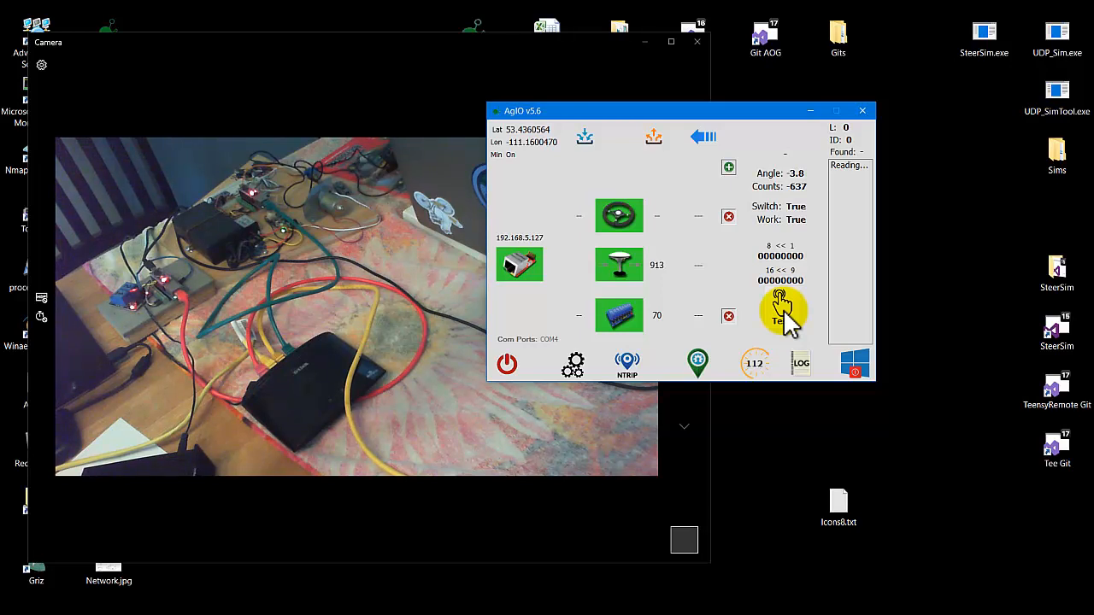
left_click(784, 312)
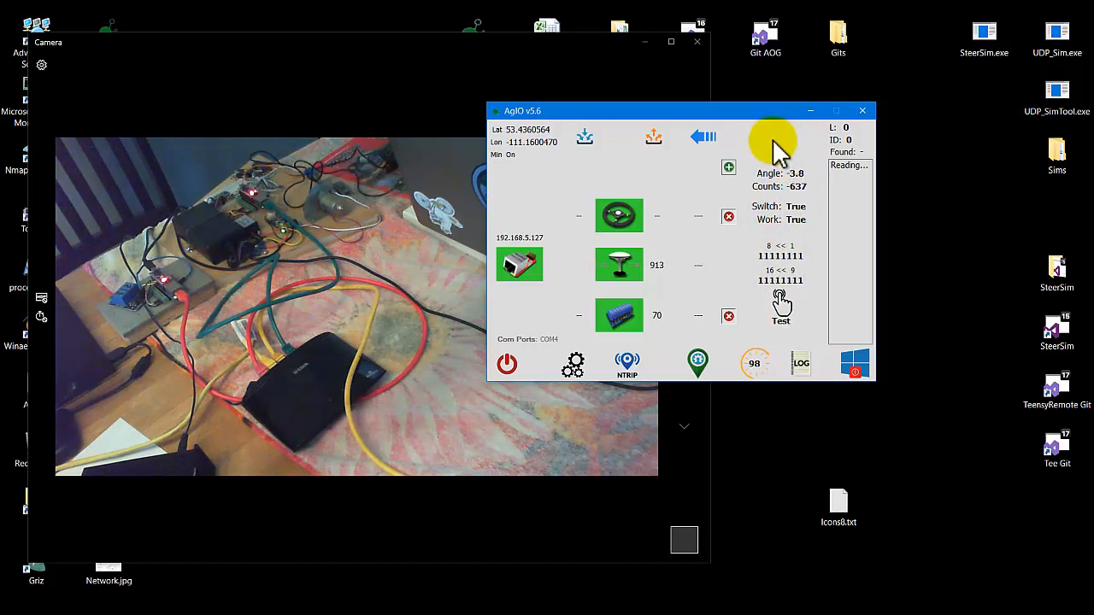
left_click(704, 139)
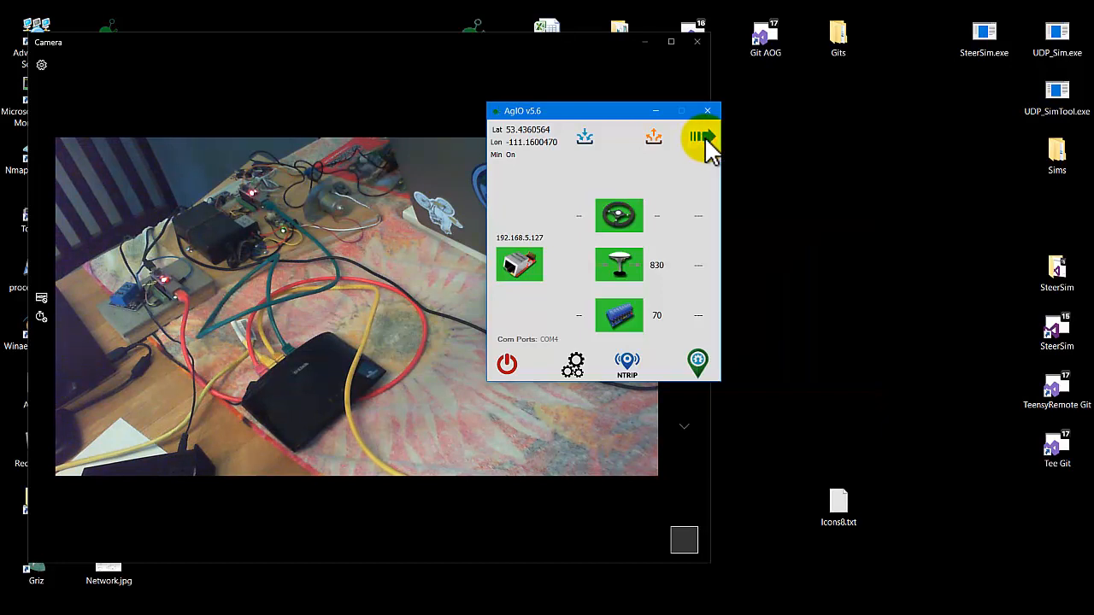
left_click(704, 138)
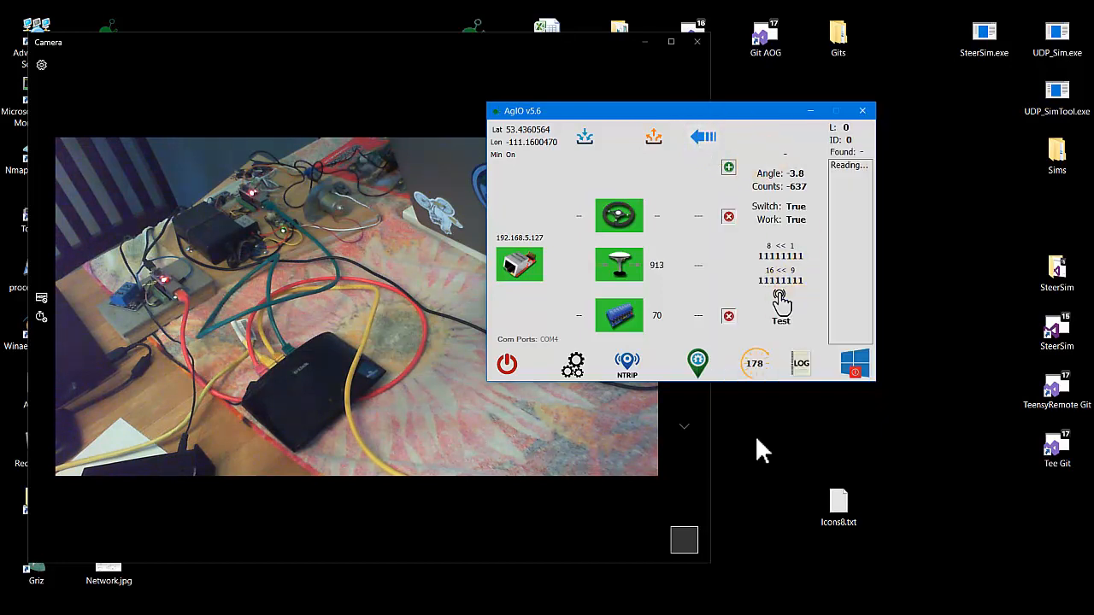
Look over AgIO's settings options, and bring up the Client NTRIP settings and move them over the camera view
left_click(574, 368)
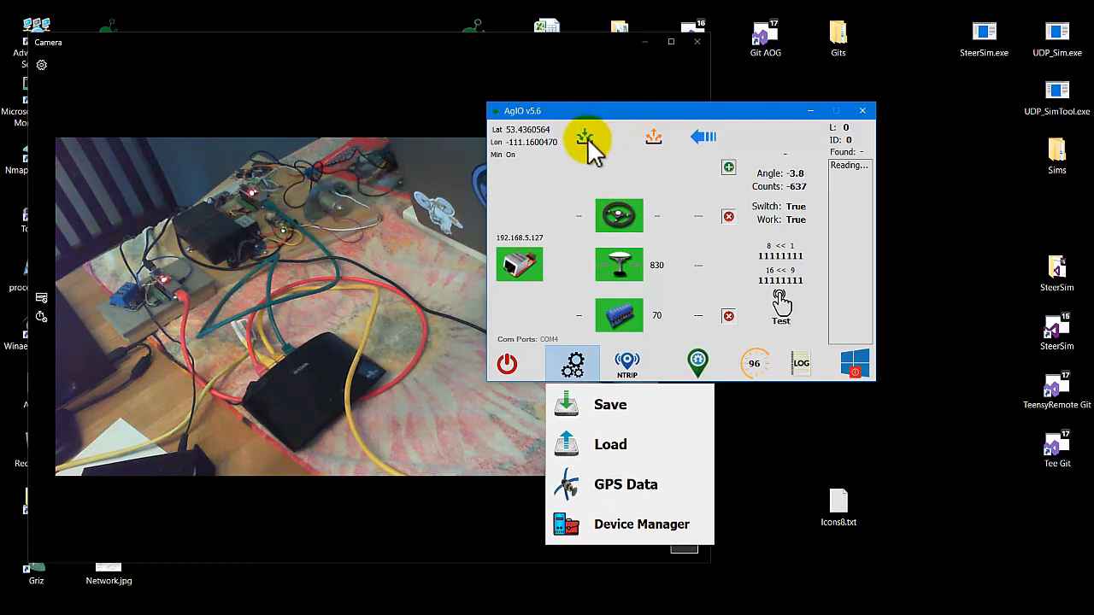
left_click(605, 538)
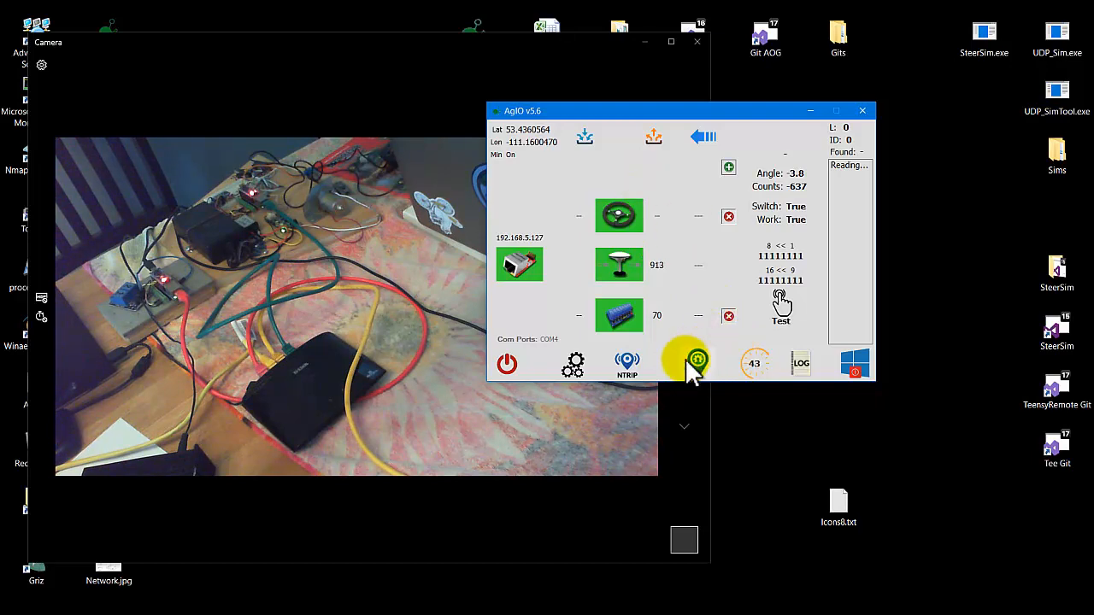
left_click(631, 364)
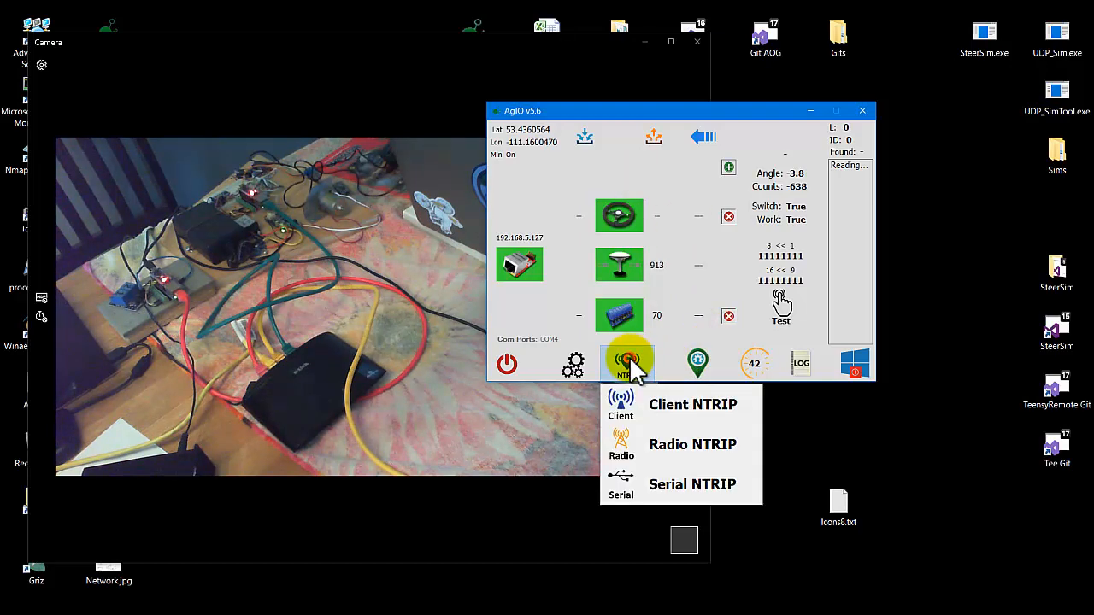
left_click(679, 409)
left_click_drag(693, 53, 404, 69)
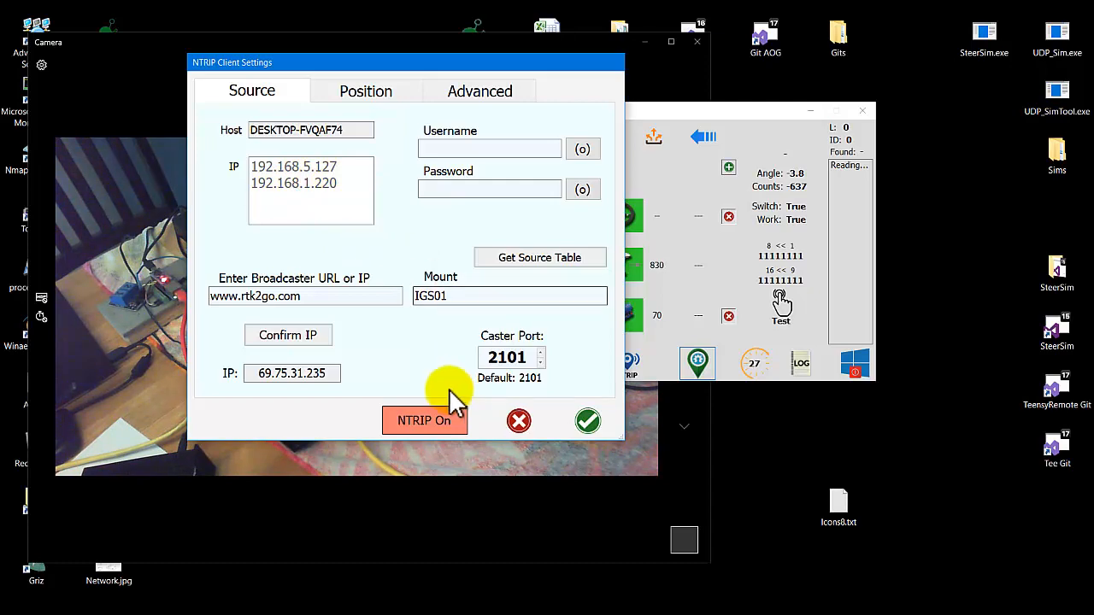
Enable the NTRIP client for the IGS01 mount, save the settings, and move the restarted AgIO window beside the camera view
left_click(431, 419)
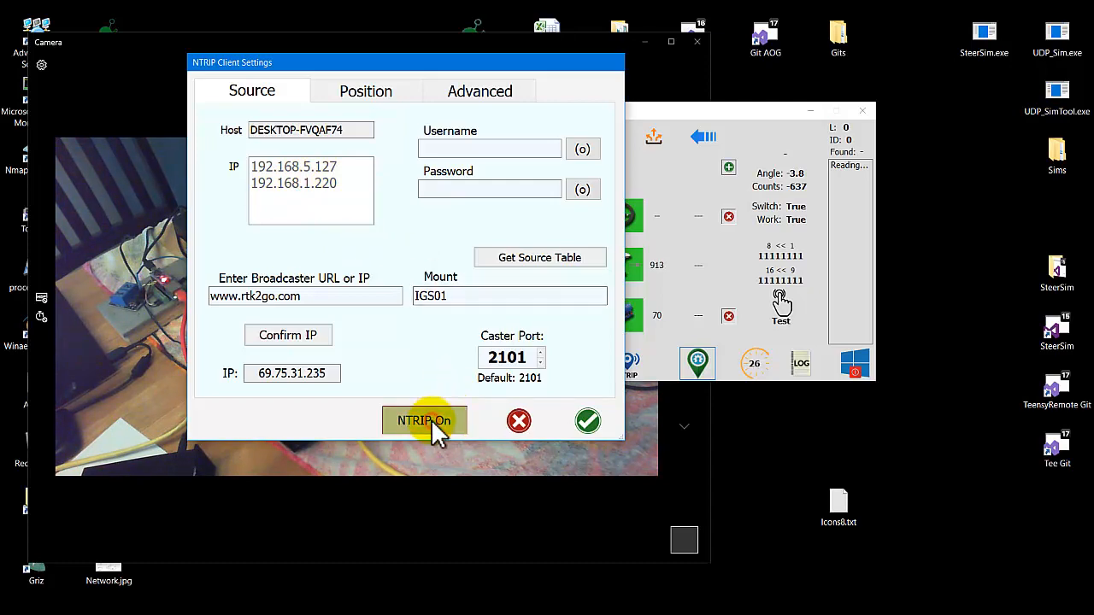
left_click(598, 427)
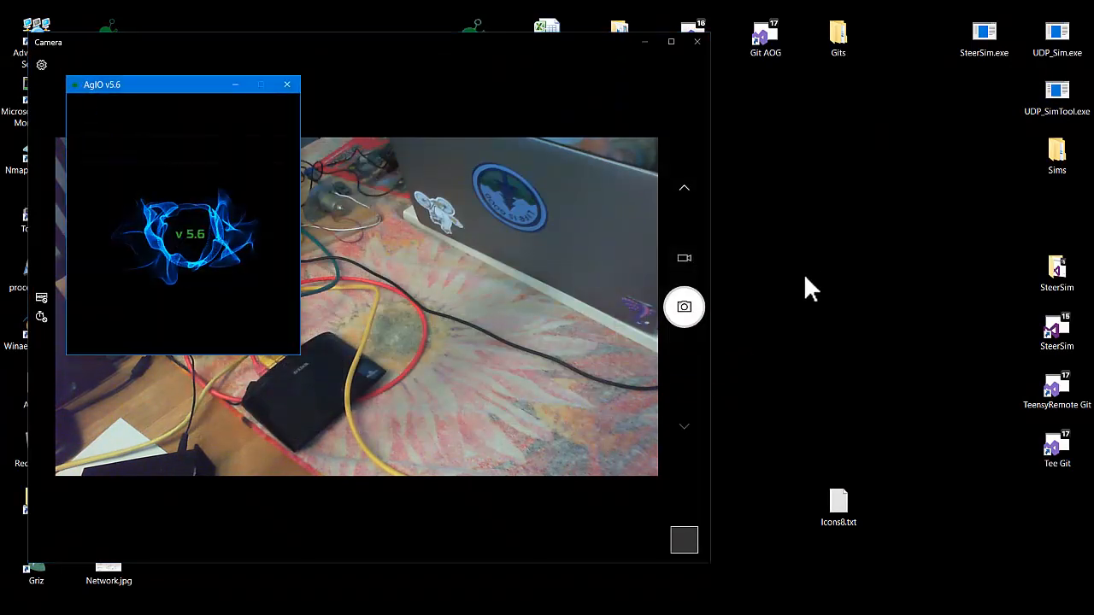
left_click_drag(181, 87, 848, 112)
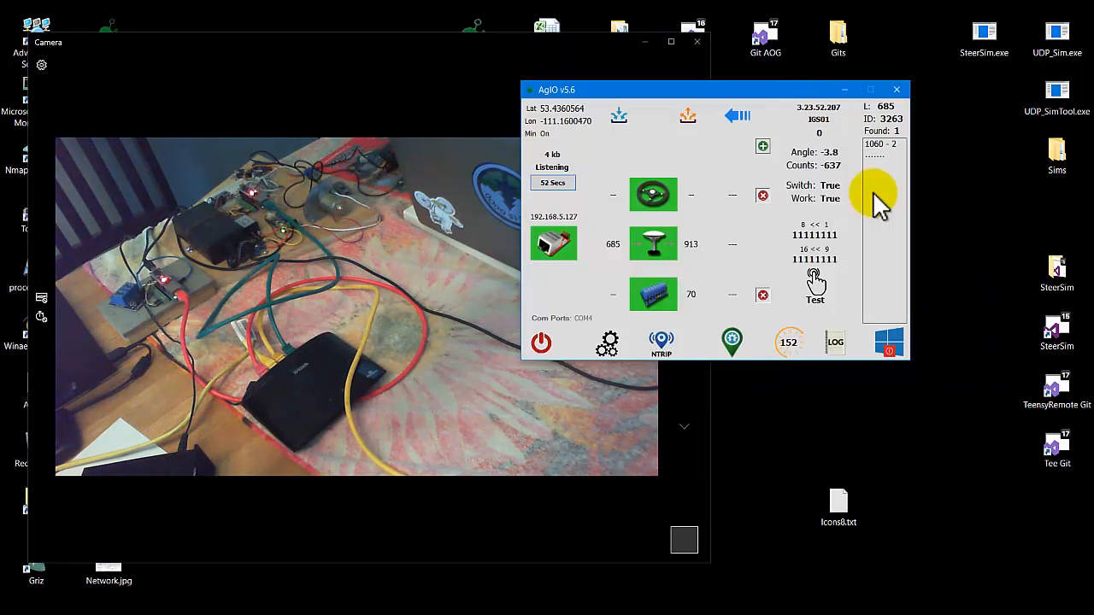
left_click(660, 341)
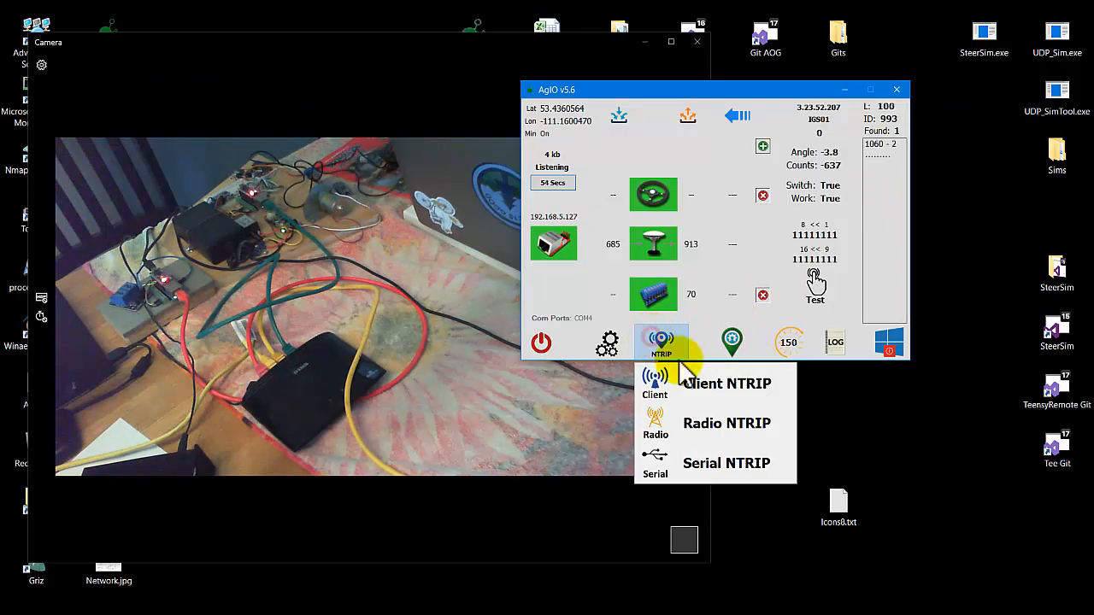
left_click(732, 391)
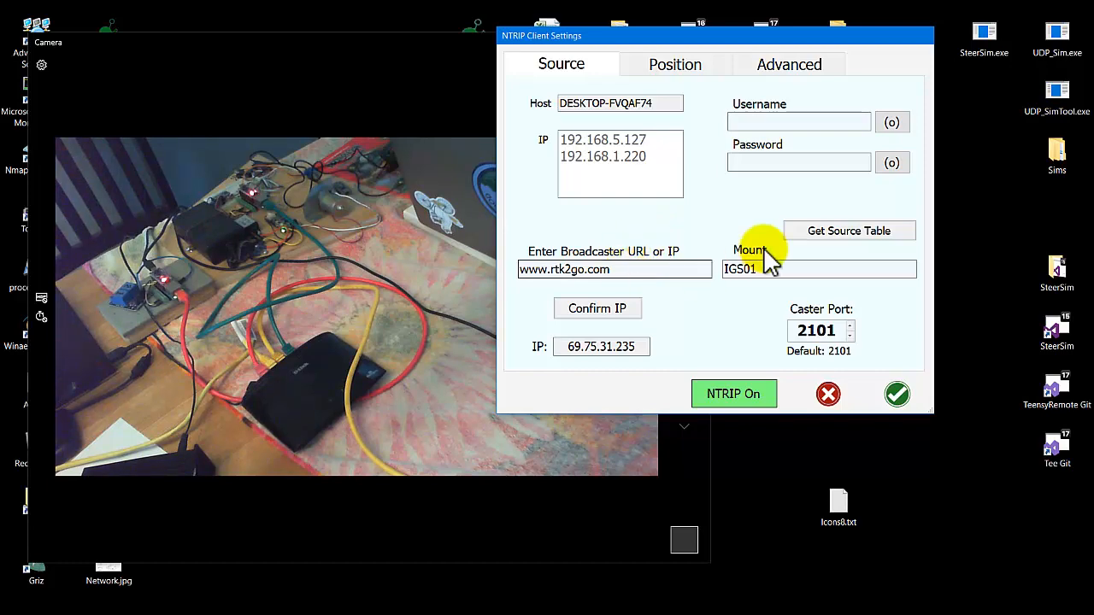
left_click(609, 313)
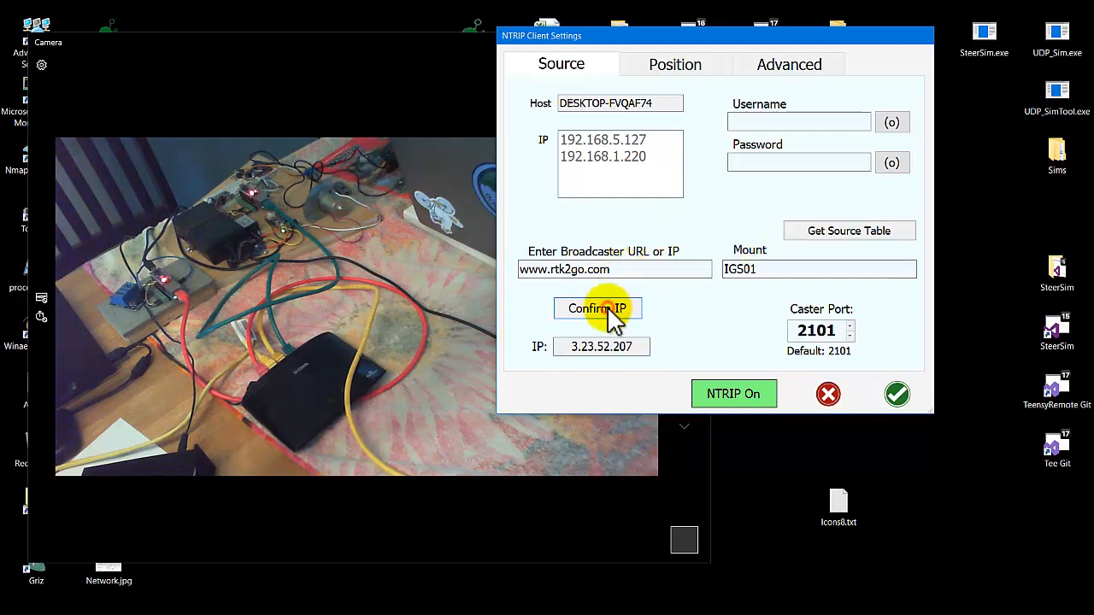
Get the caster's source table, sort it by mount point name, and use AUTOMATO_ROBOTICS2 as the mount
left_click(861, 242)
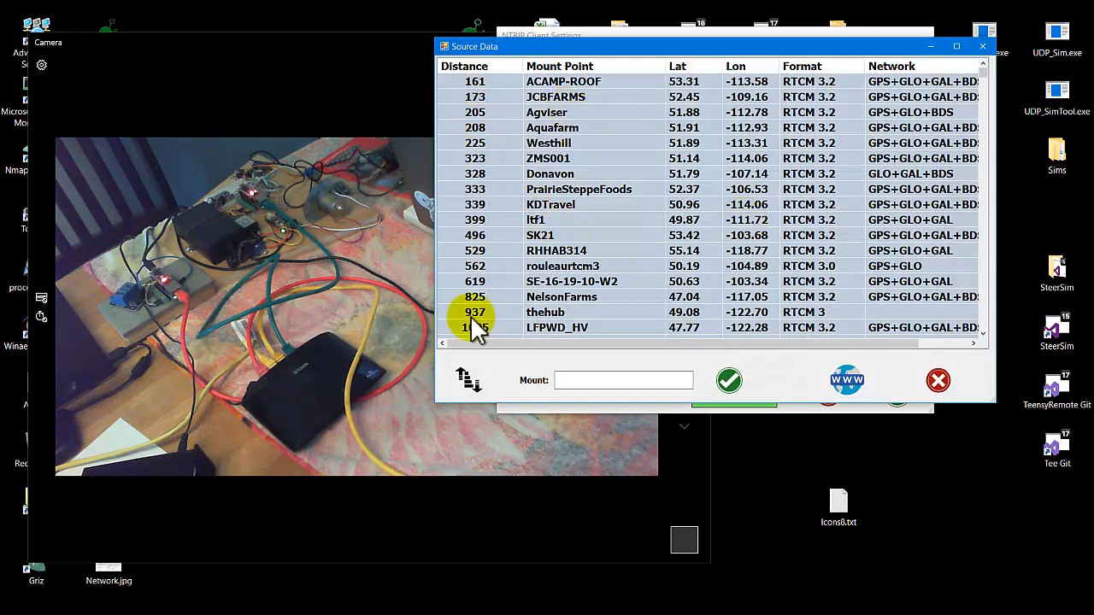
left_click(470, 385)
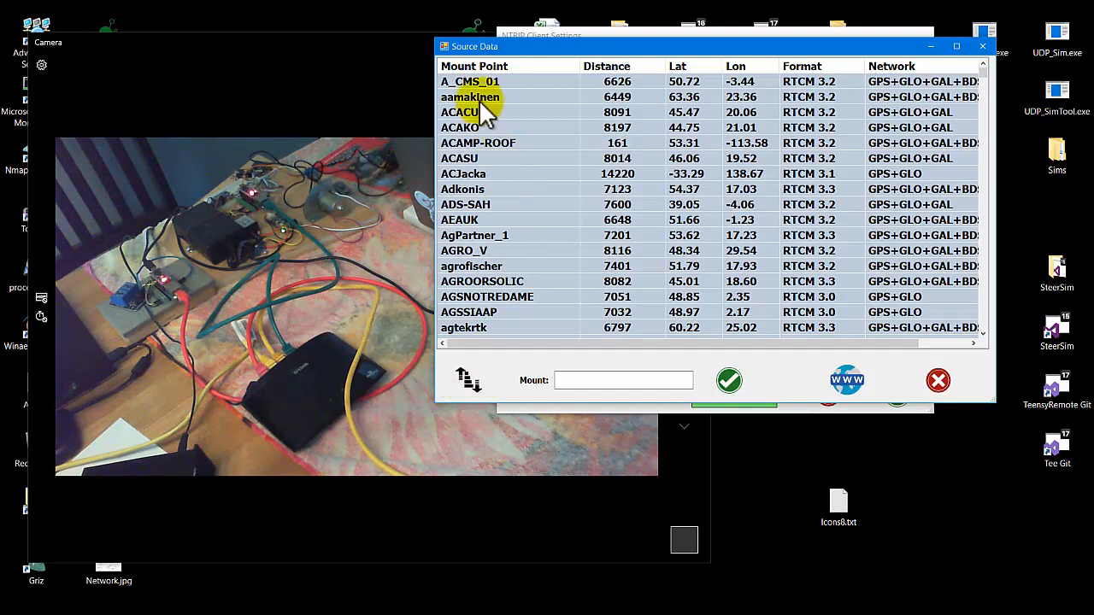
scroll(492, 229, "down", 5)
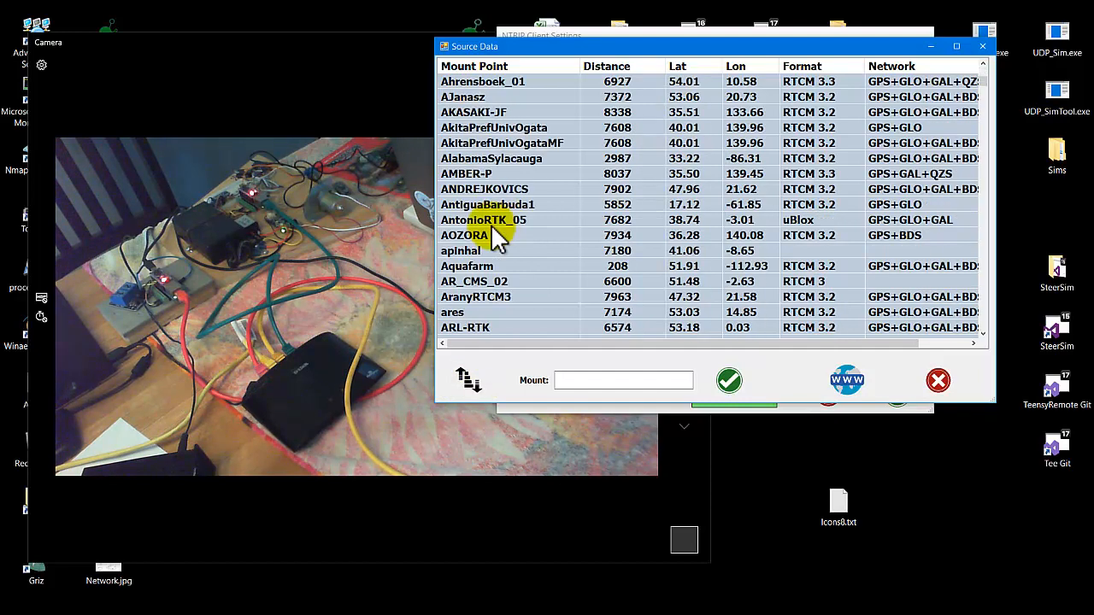
scroll(496, 231, "down", 7)
scroll(495, 231, "up", 1)
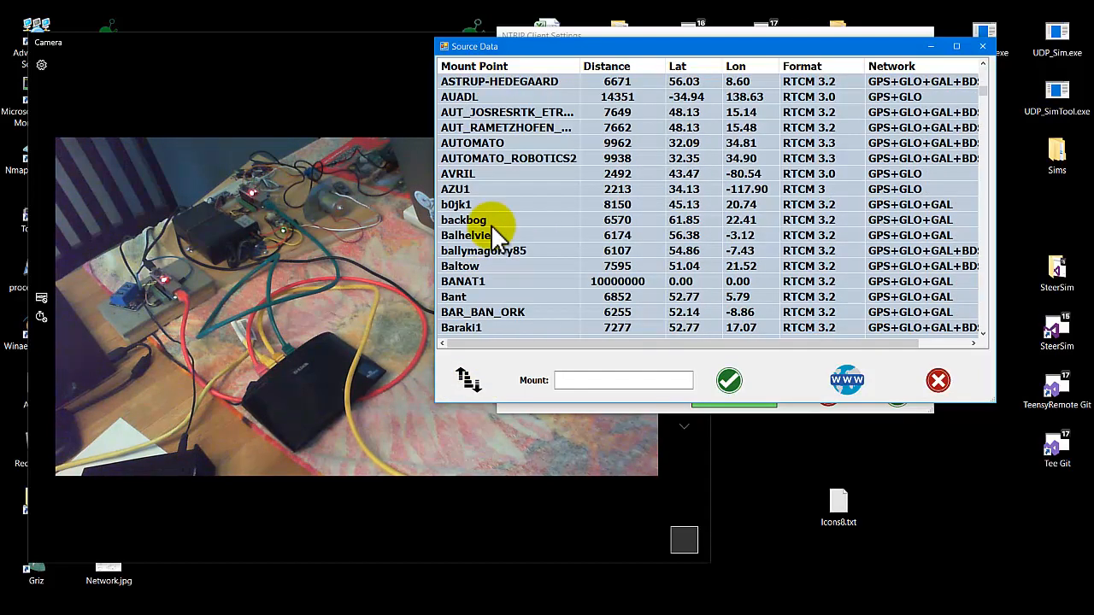
left_click(515, 160)
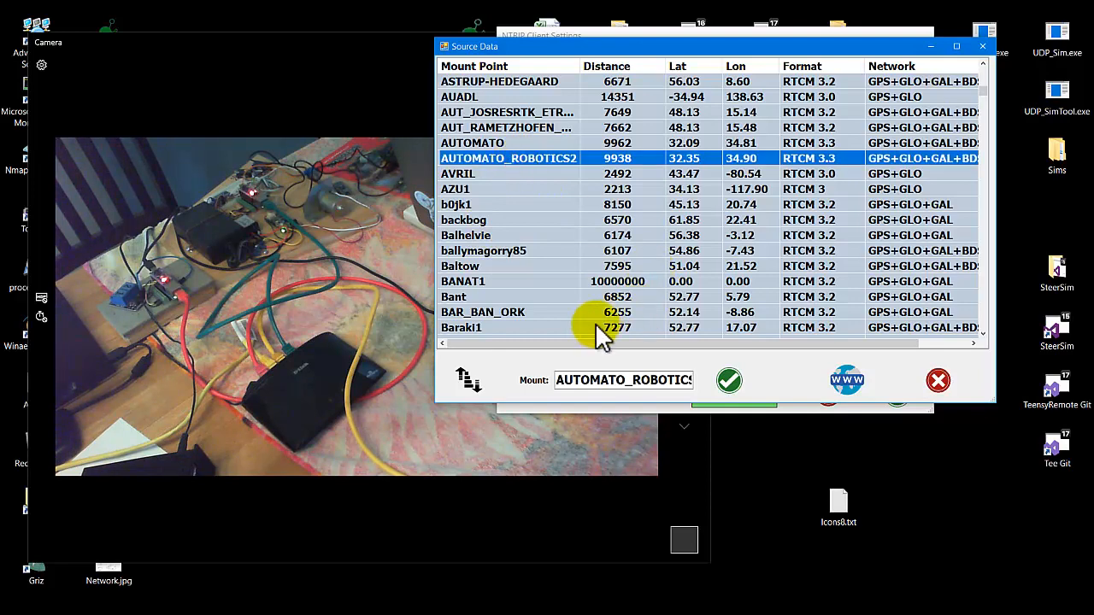
left_click(731, 383)
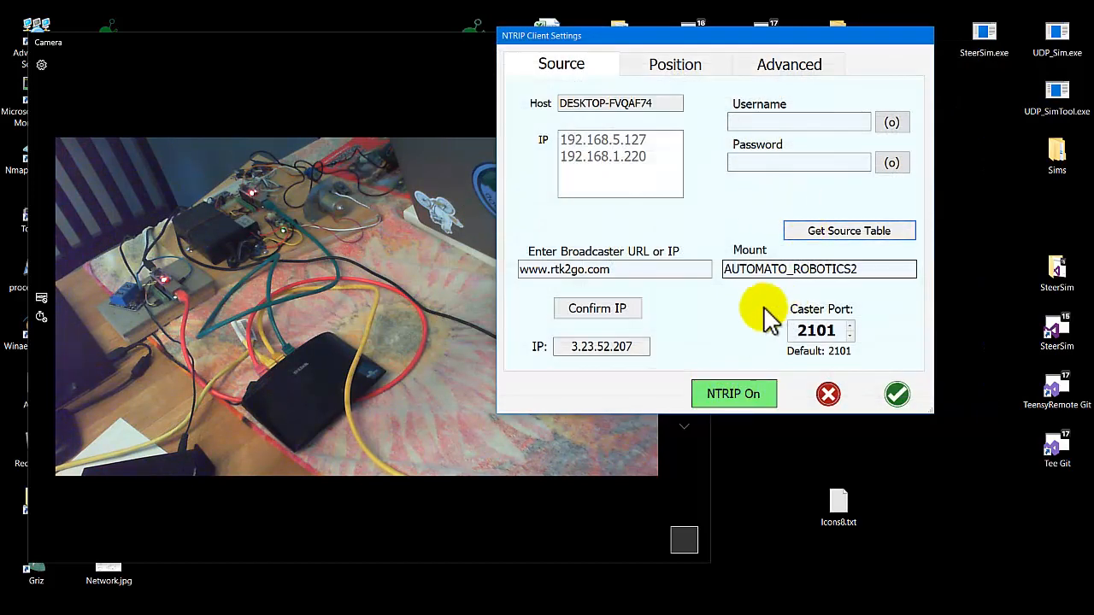
Review the position and advanced settings of the NTRIP client, and save the client configuration with the new mount
left_click(677, 68)
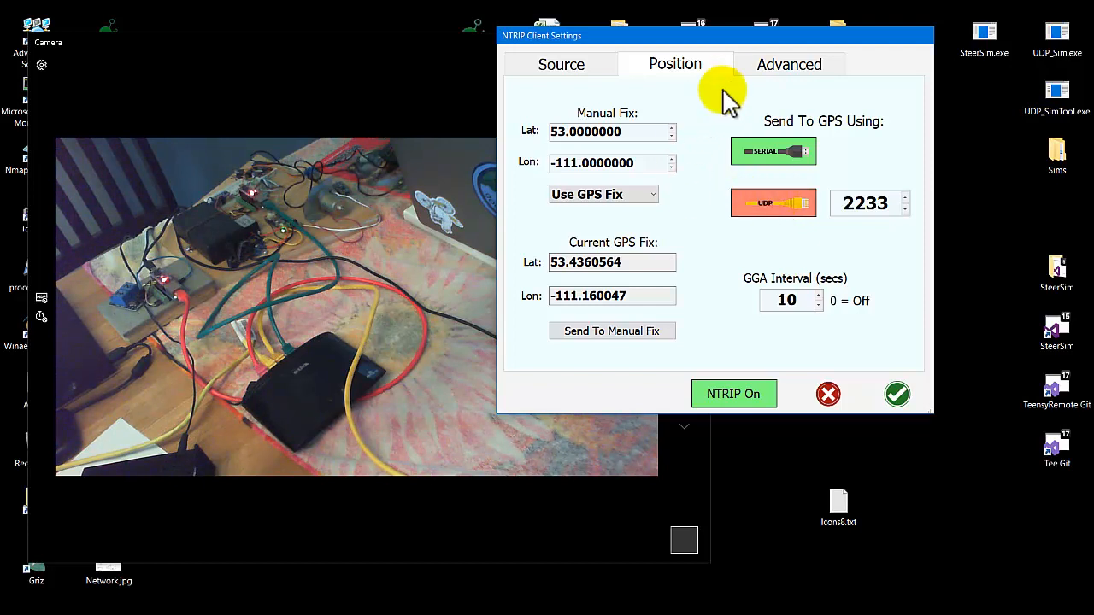
left_click(764, 76)
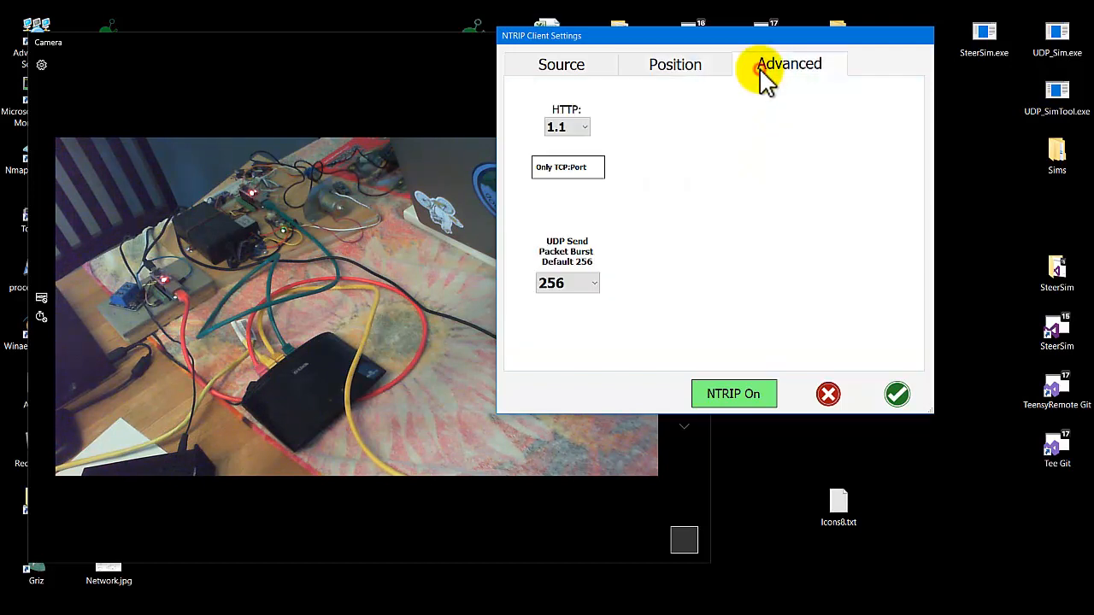
left_click(555, 73)
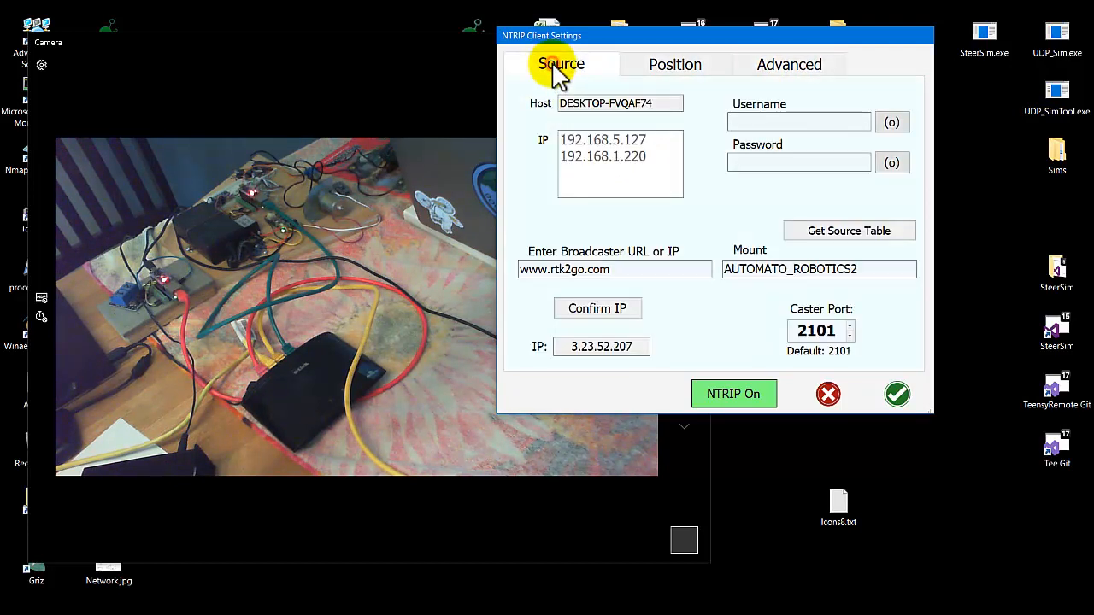
left_click(757, 65)
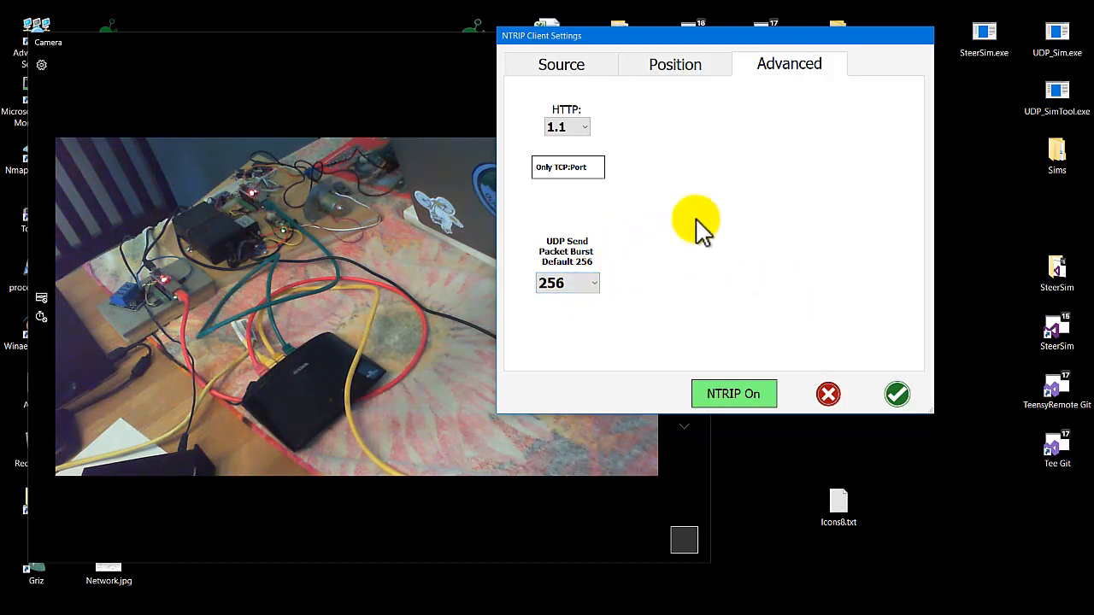
left_click(583, 69)
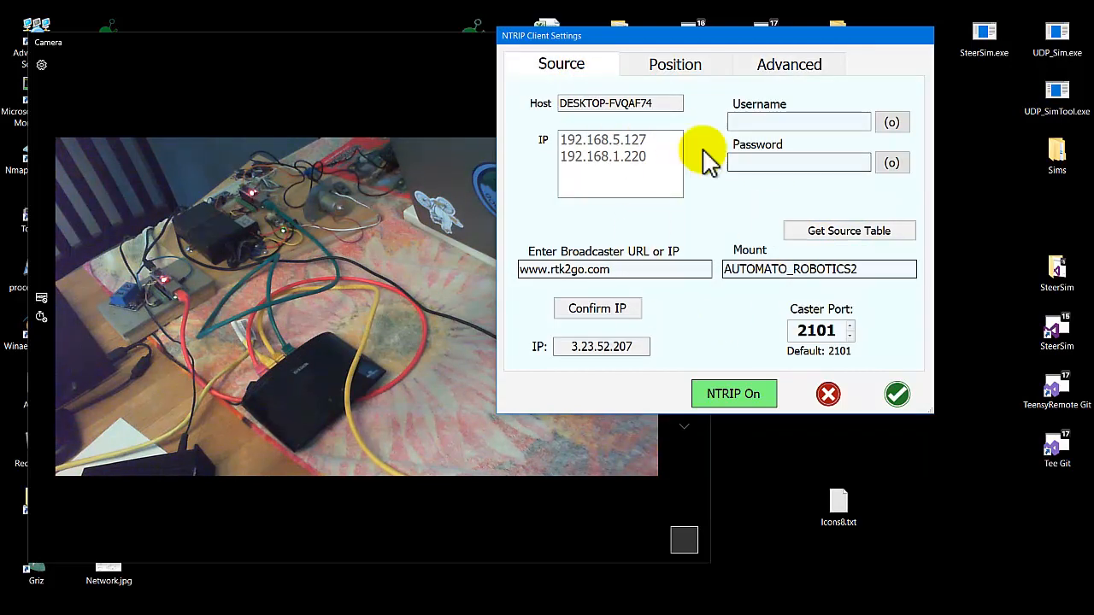
left_click(894, 393)
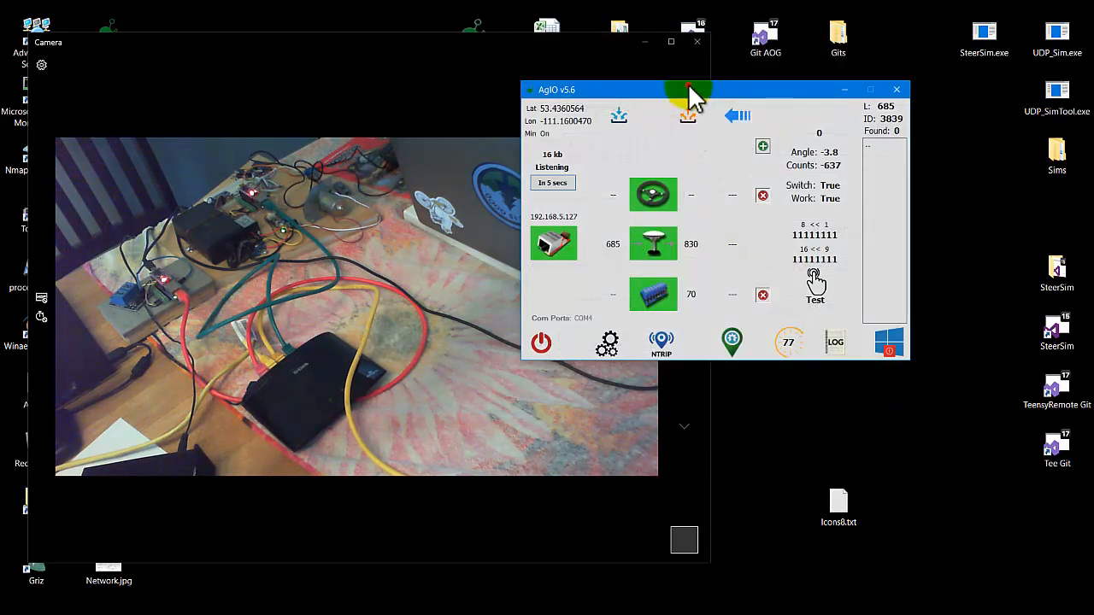
left_click_drag(688, 89, 715, 138)
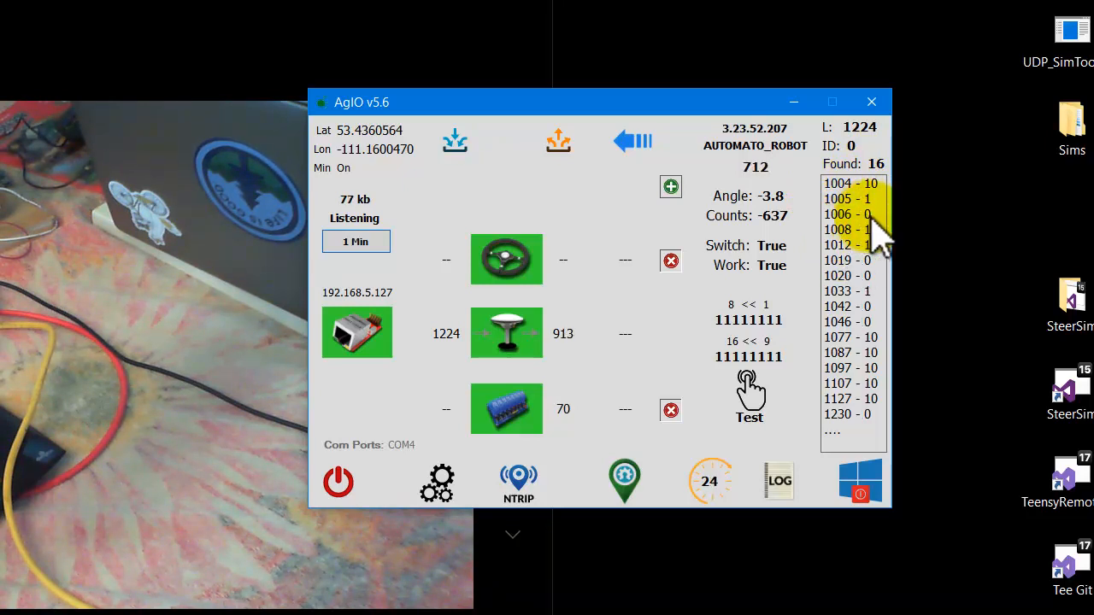
Examine the list of received RTCM messages in AgIO's detailed data, and return AgIO to its compact view
left_click(880, 239)
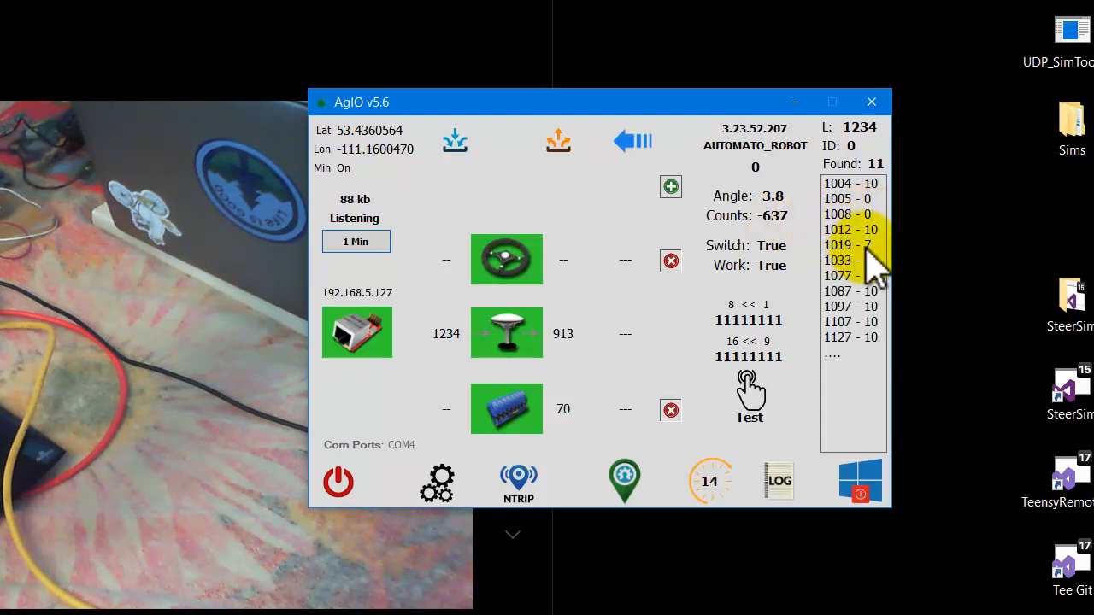
left_click(866, 247)
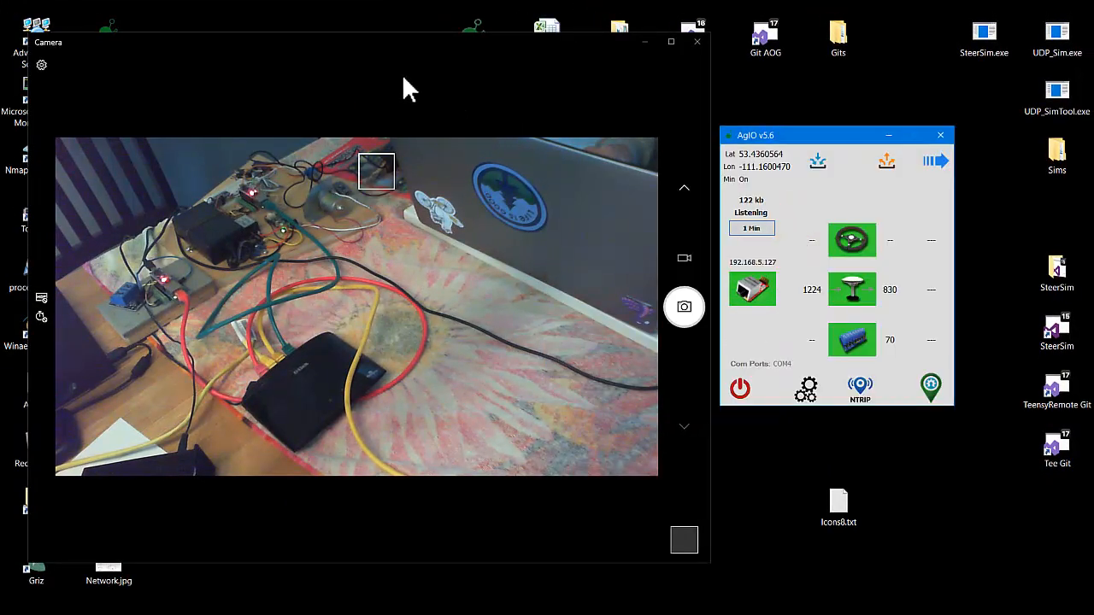
left_click(405, 85)
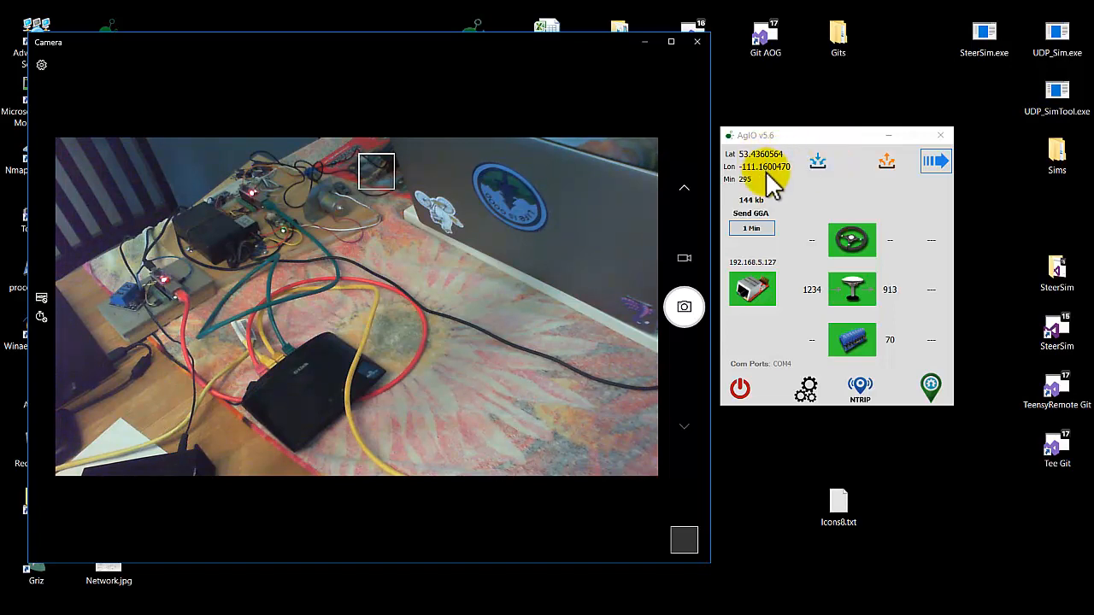
left_click(816, 171)
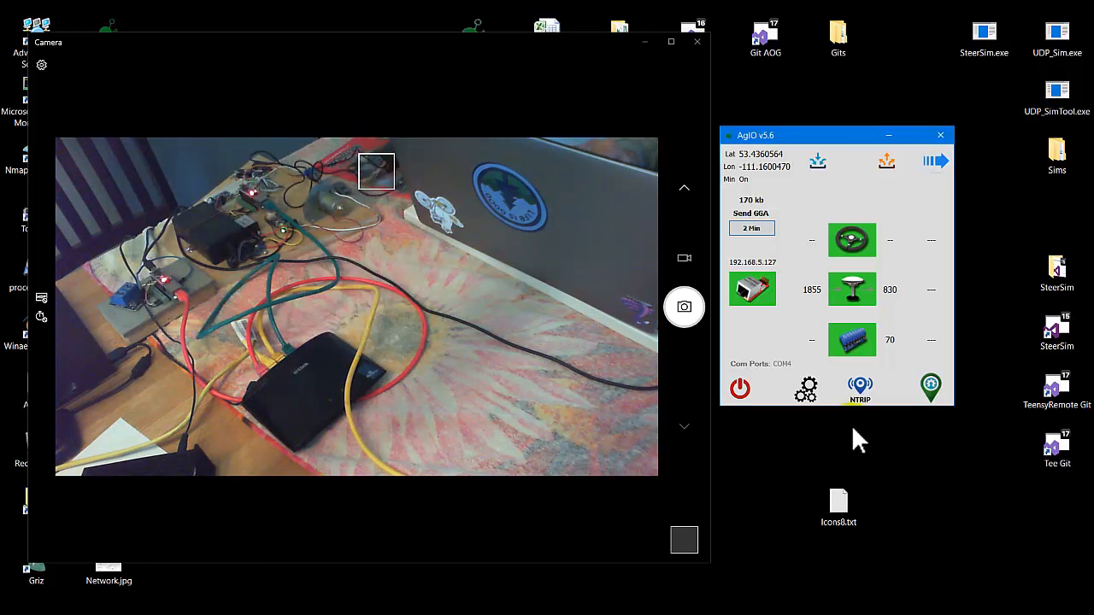
Try to open the Radio NTRIP settings, and turn off the NTRIP client and save that change
left_click(865, 392)
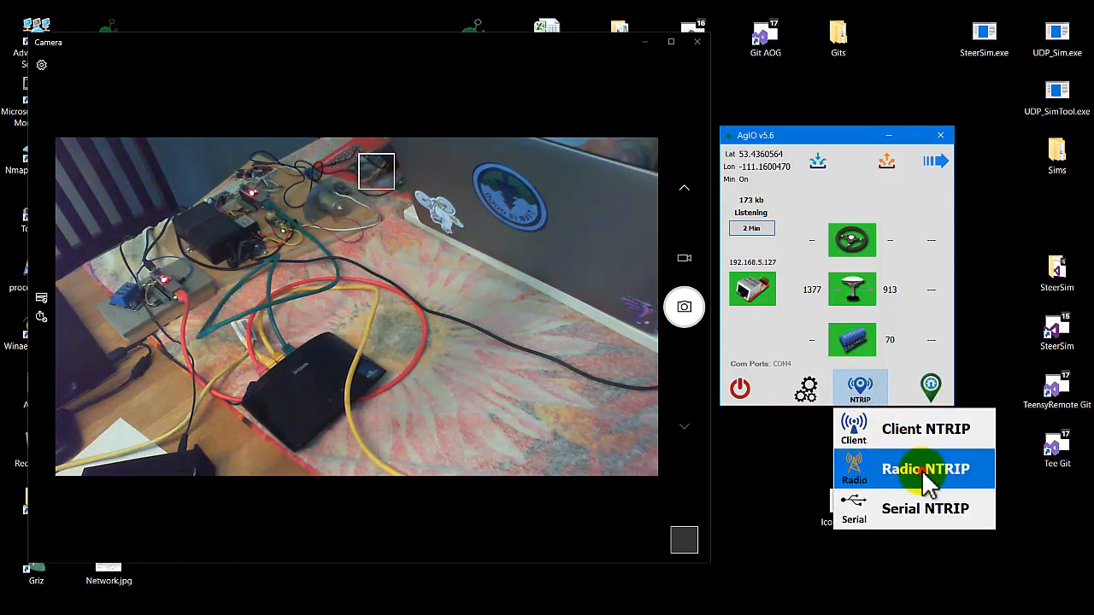
left_click(928, 469)
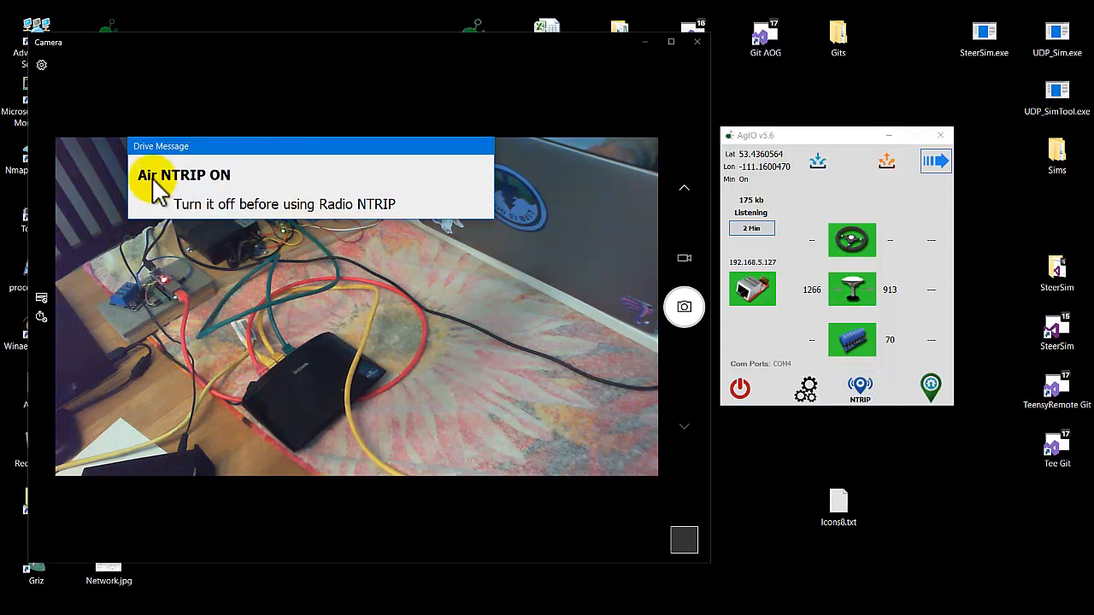
left_click(864, 389)
left_click(907, 427)
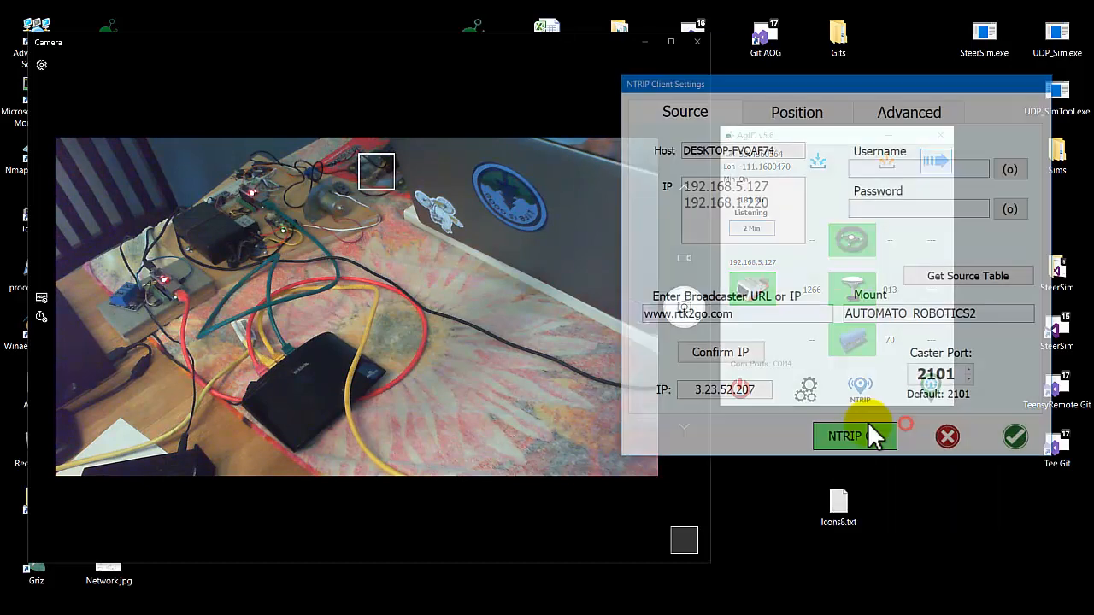
left_click(876, 436)
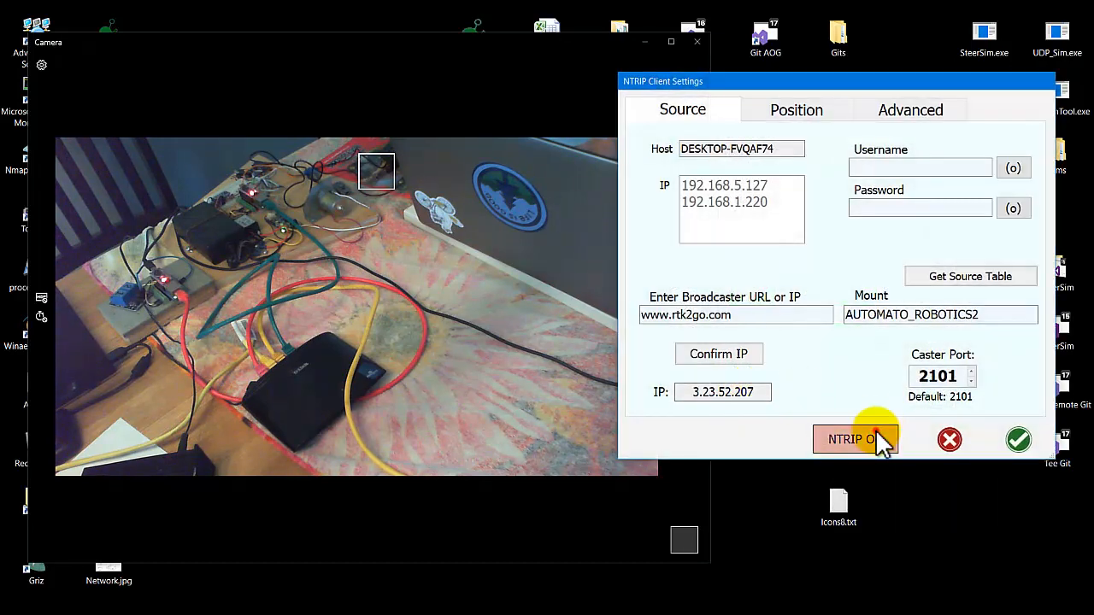
left_click(1031, 442)
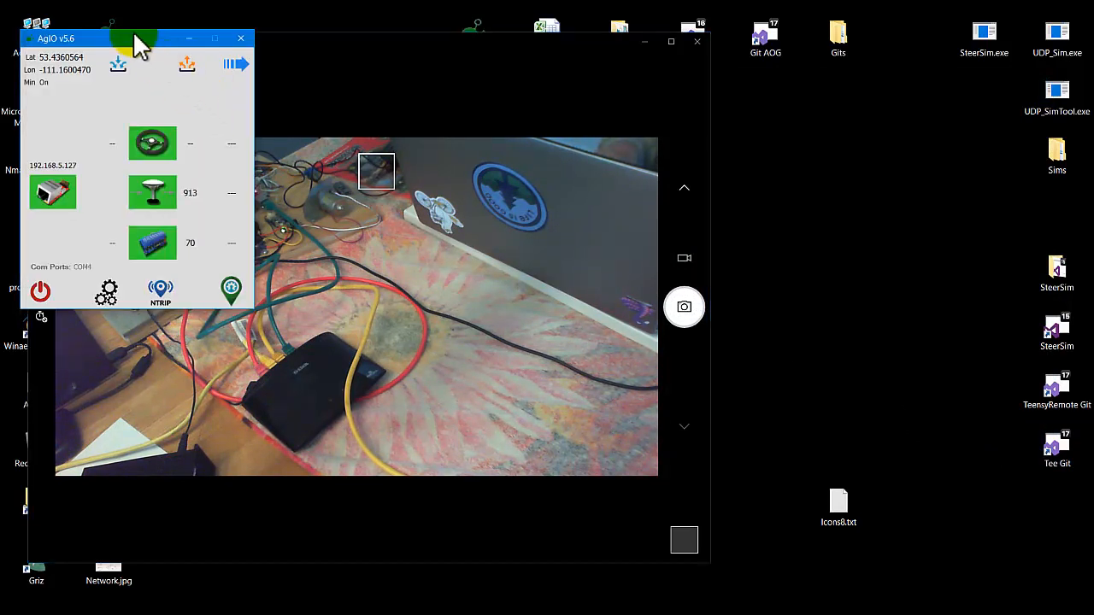
left_click_drag(137, 39, 850, 120)
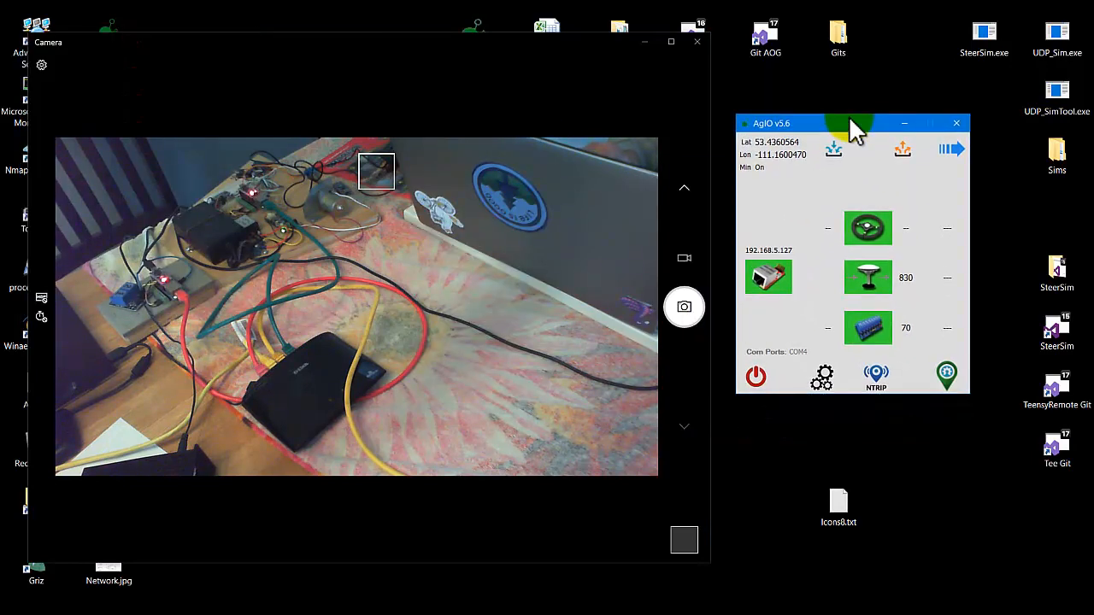
Look over the Radio NTRIP settings, including channels and port options, and leave them without making changes
left_click(875, 380)
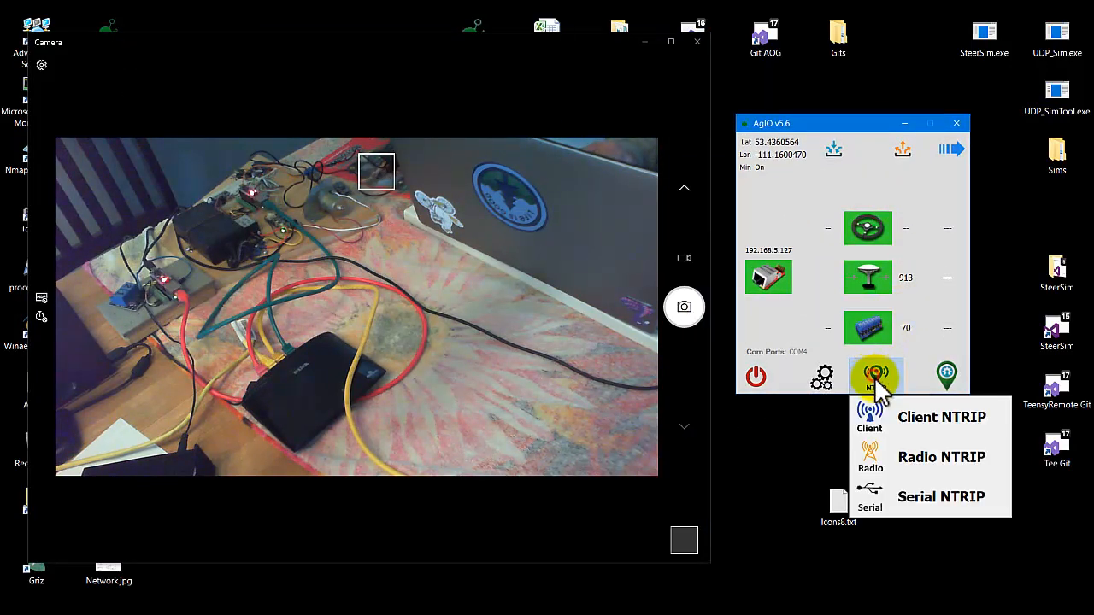
left_click(908, 461)
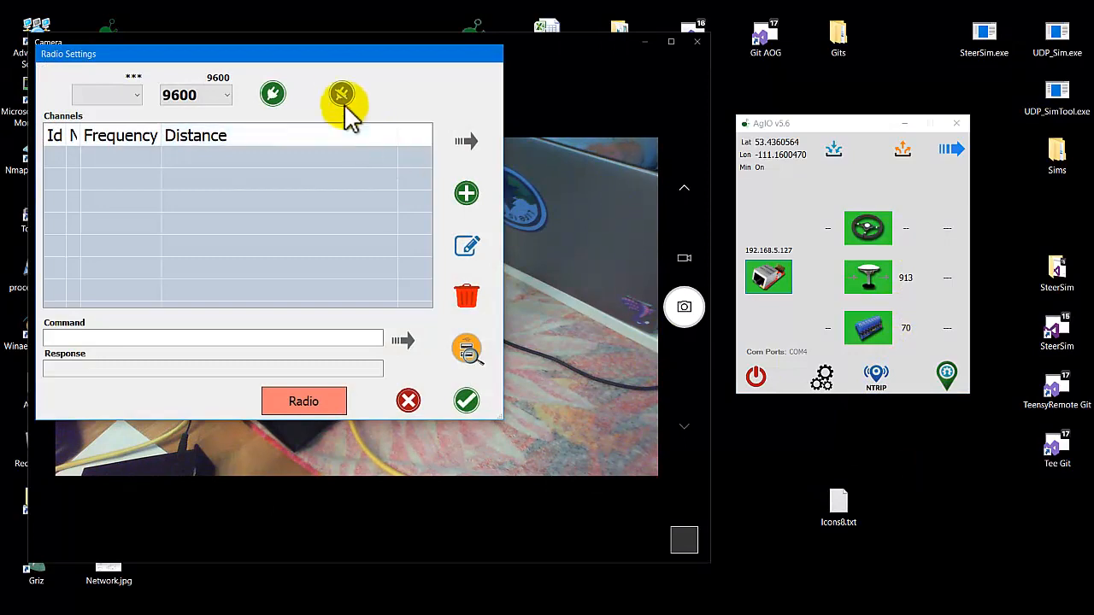
left_click_drag(285, 61, 469, 72)
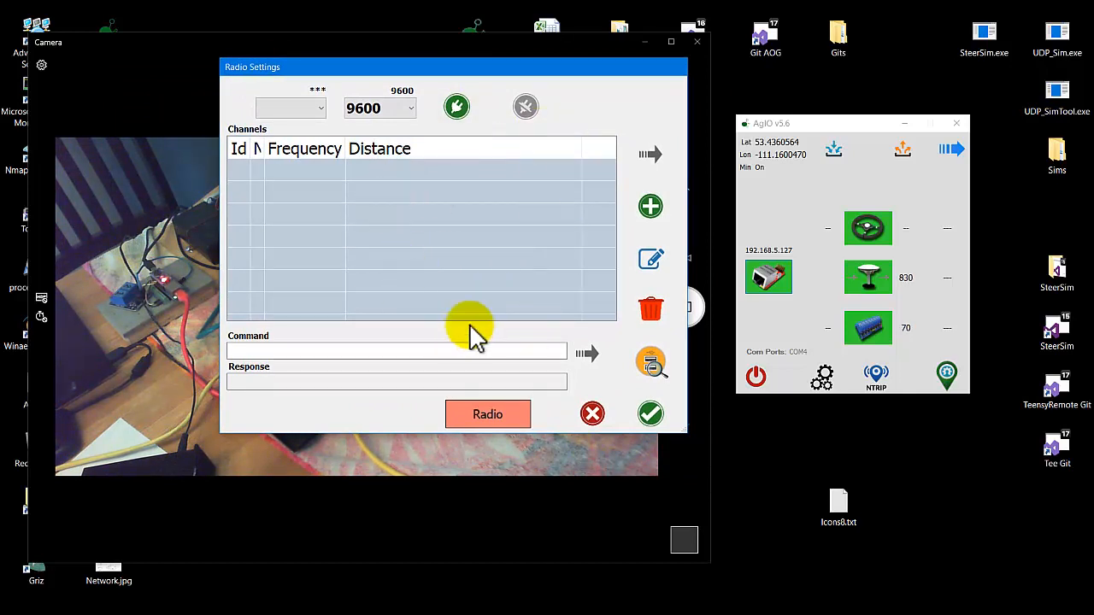
left_click(593, 415)
Bring up the Serial NTRIP pass-through configuration and move it over the camera view
left_click(880, 385)
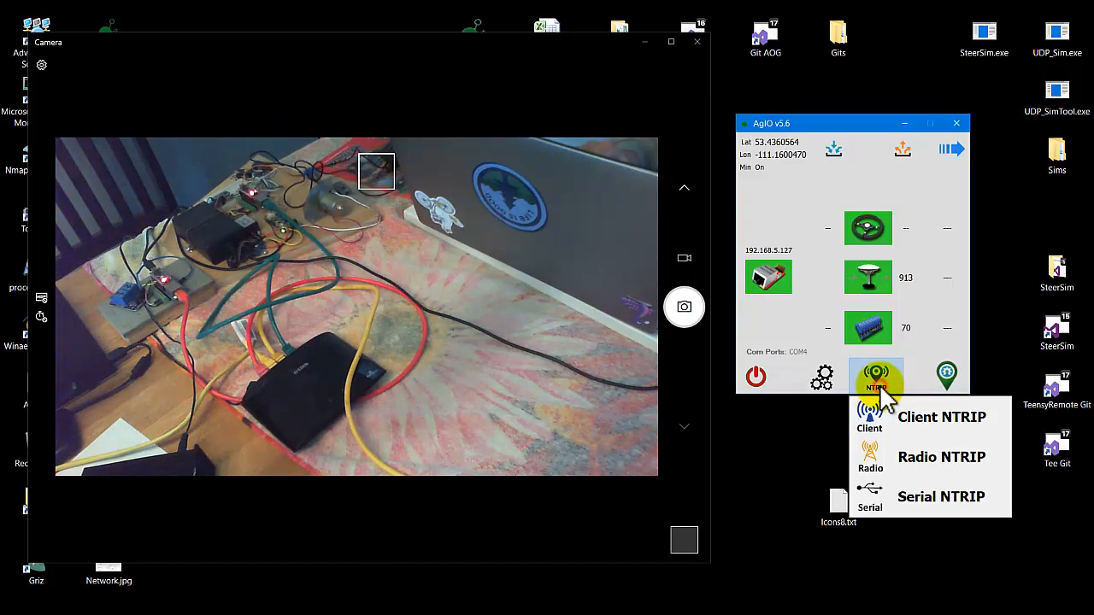
left_click(932, 499)
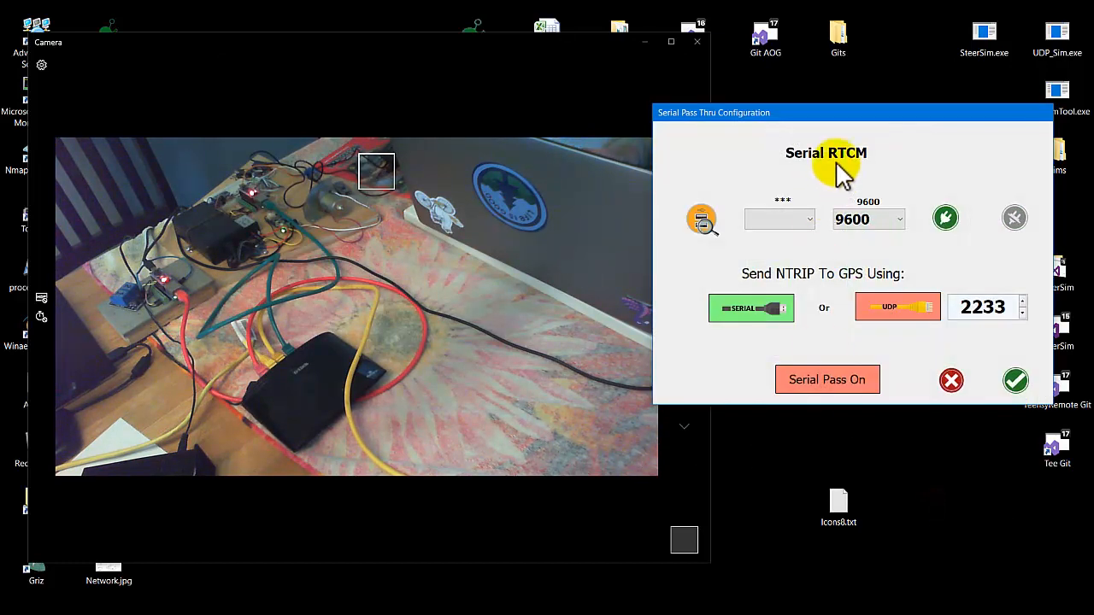
left_click_drag(824, 116, 404, 87)
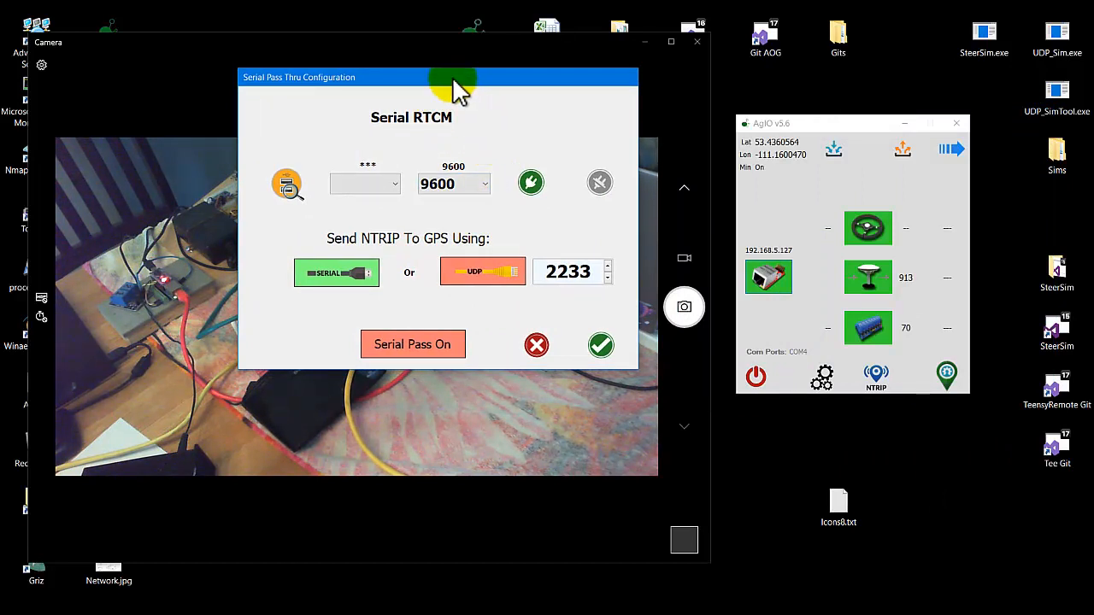
Connect serial RTCM on COM4 at 115200 baud, turn on Serial Pass, save the configuration, and place the restarted AgIO beside the camera view
left_click(393, 183)
left_click(392, 204)
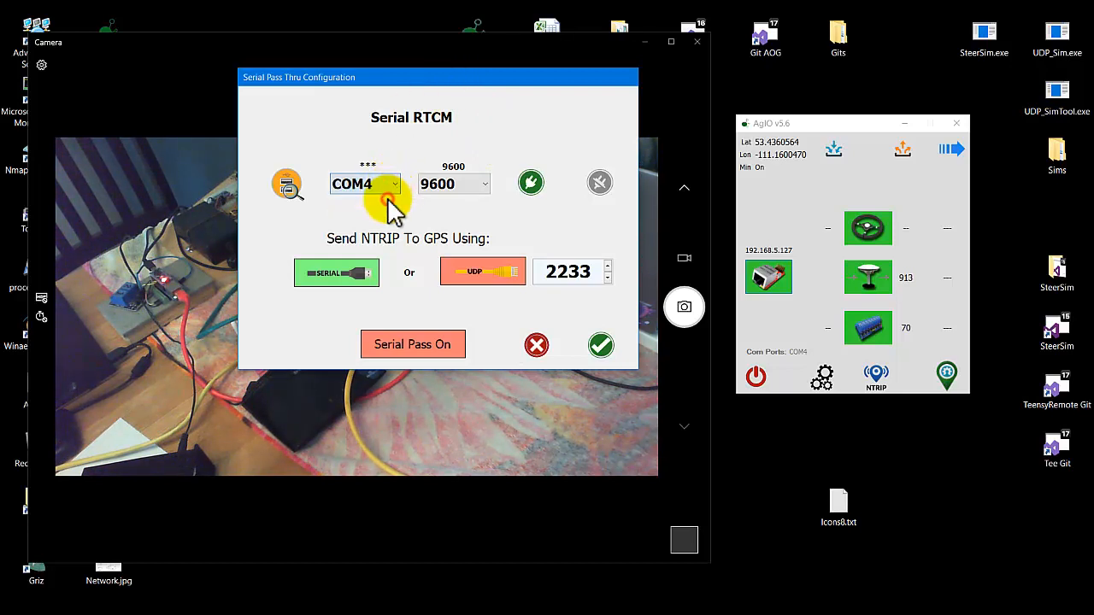
left_click(483, 185)
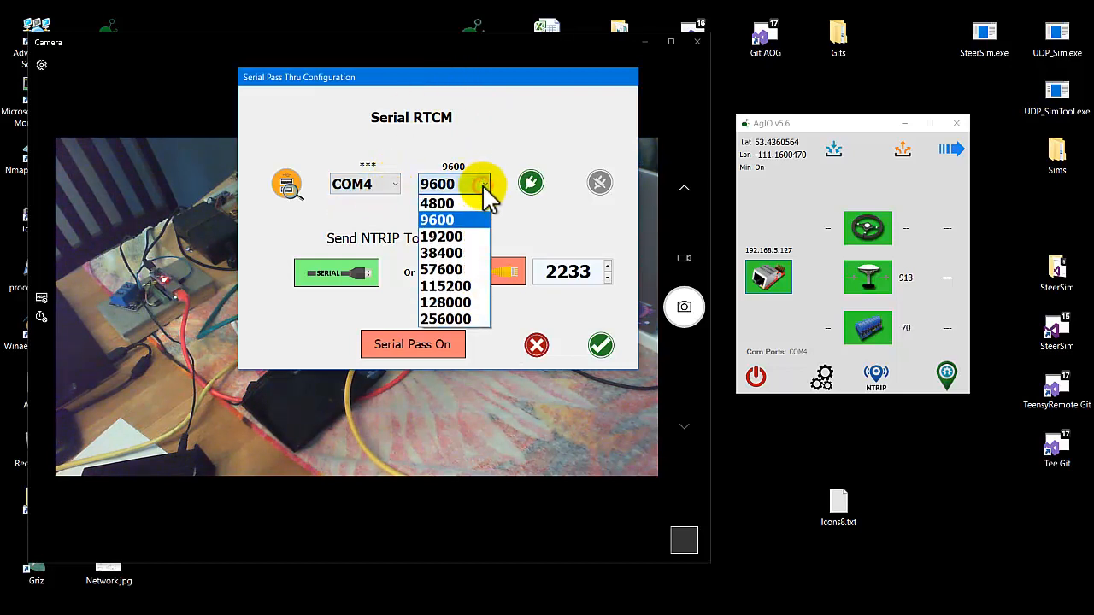
left_click(454, 287)
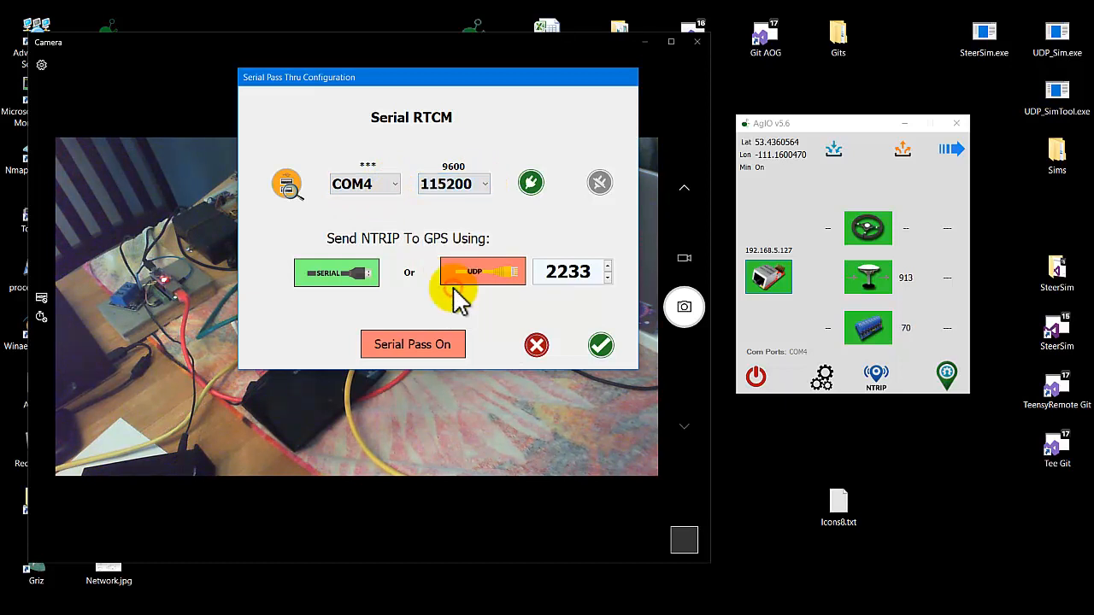
left_click(529, 184)
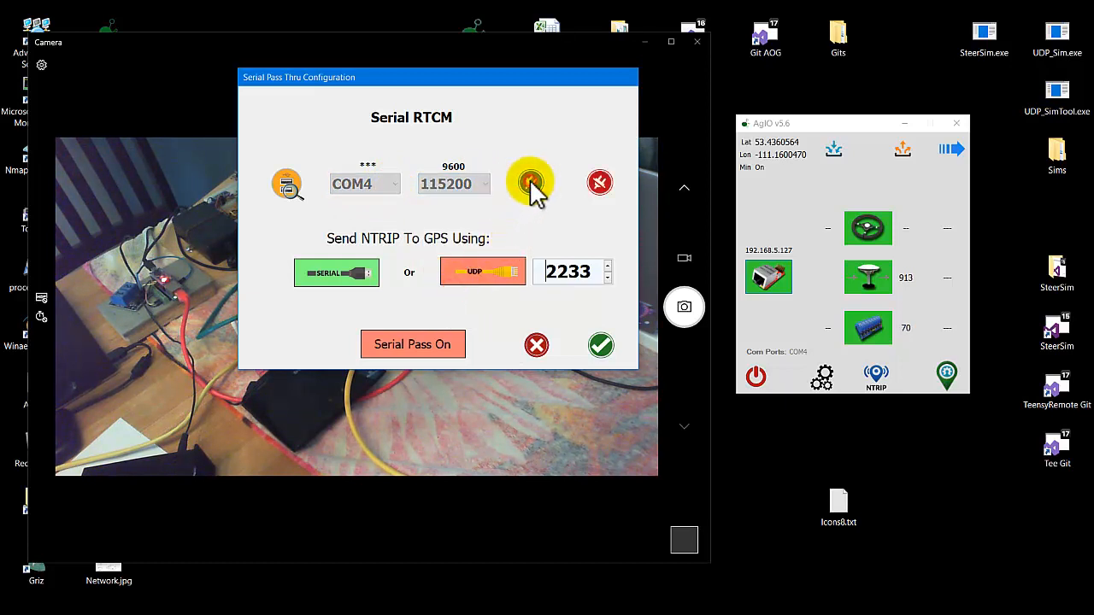
left_click(427, 342)
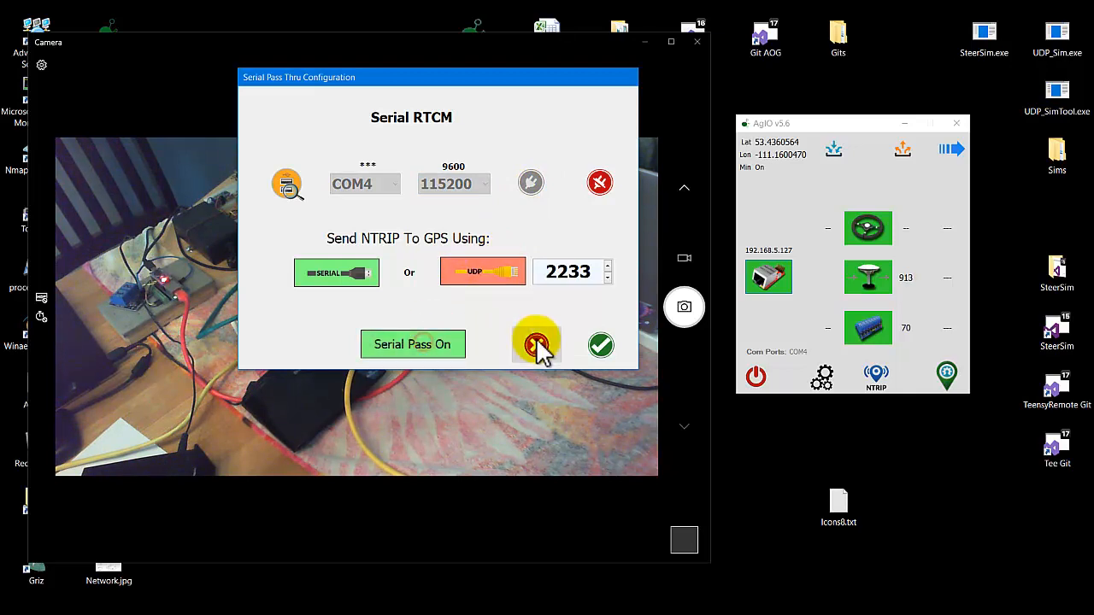
left_click(600, 346)
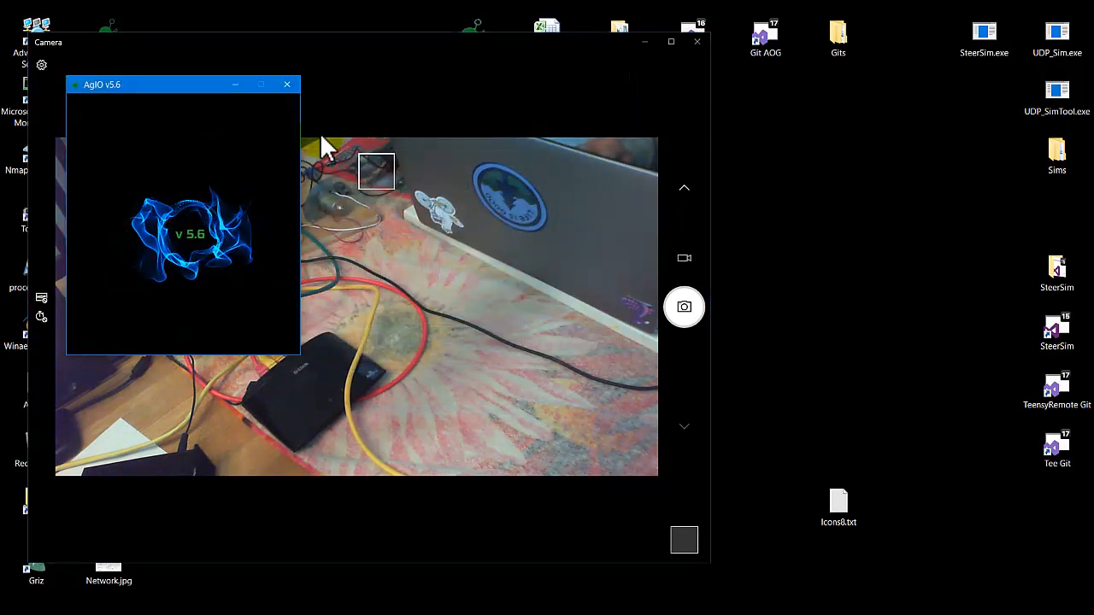
left_click_drag(170, 89, 854, 111)
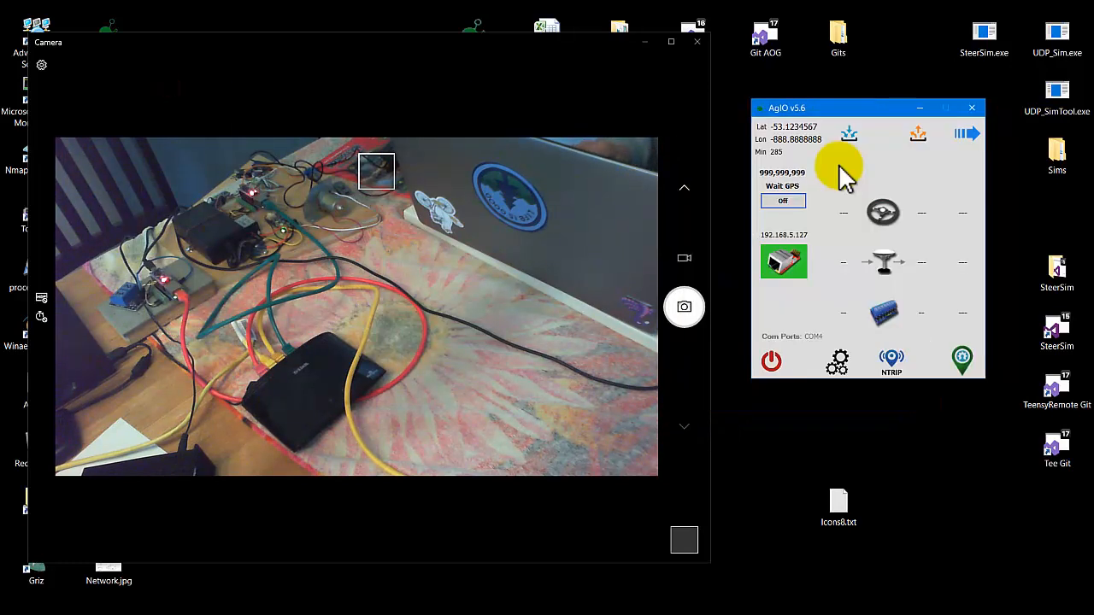
Check the saved Serial NTRIP pass-through settings, accept them, and move the restarted AgIO beside the camera view
left_click(892, 362)
left_click(919, 484)
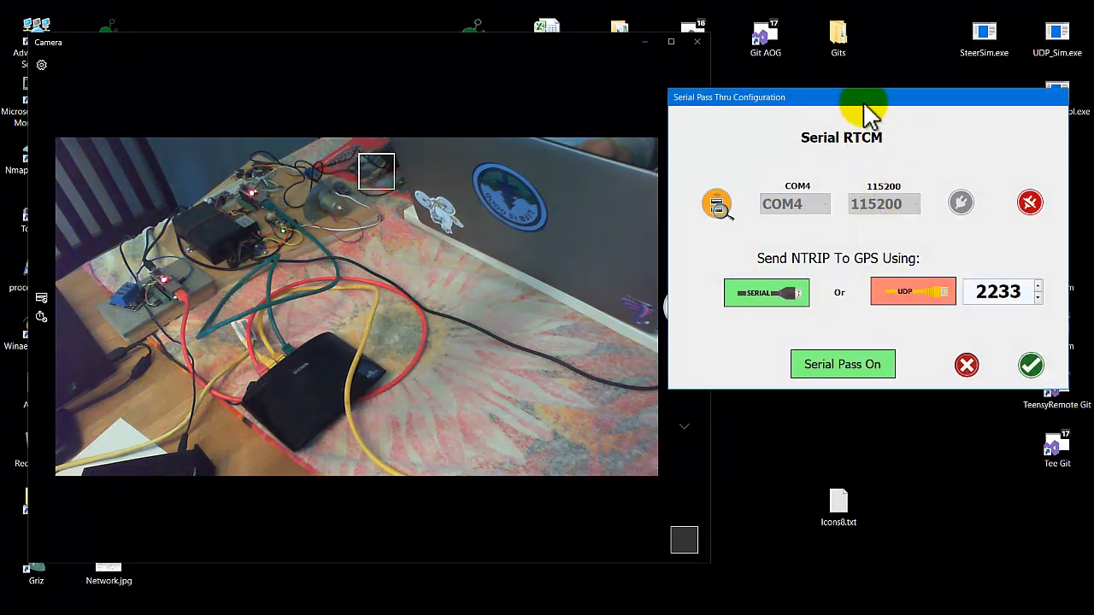
left_click_drag(870, 106, 745, 114)
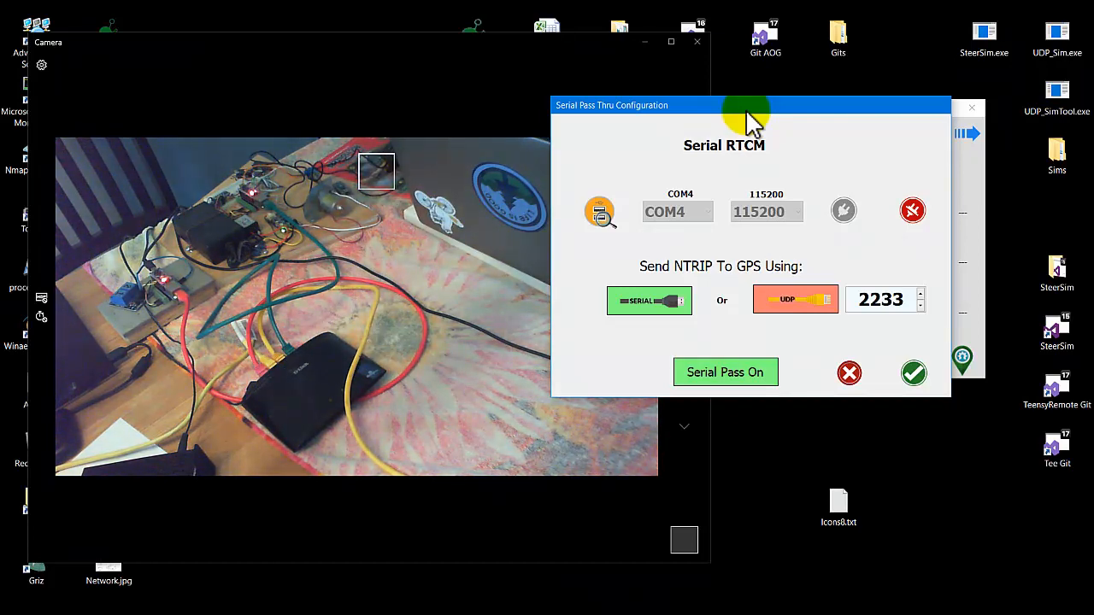
left_click(913, 376)
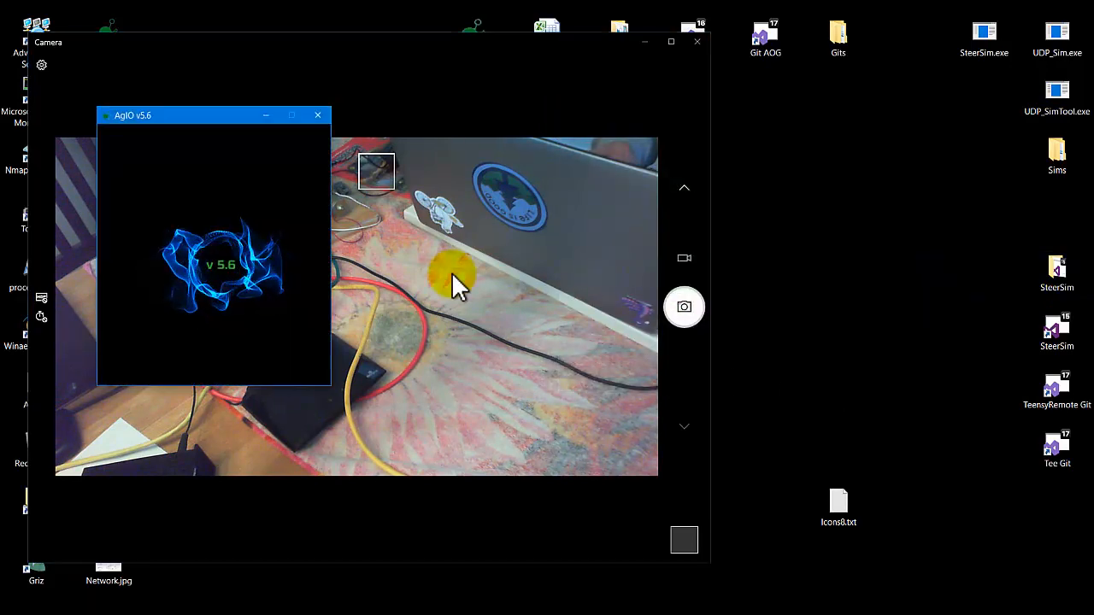
left_click_drag(191, 112, 819, 111)
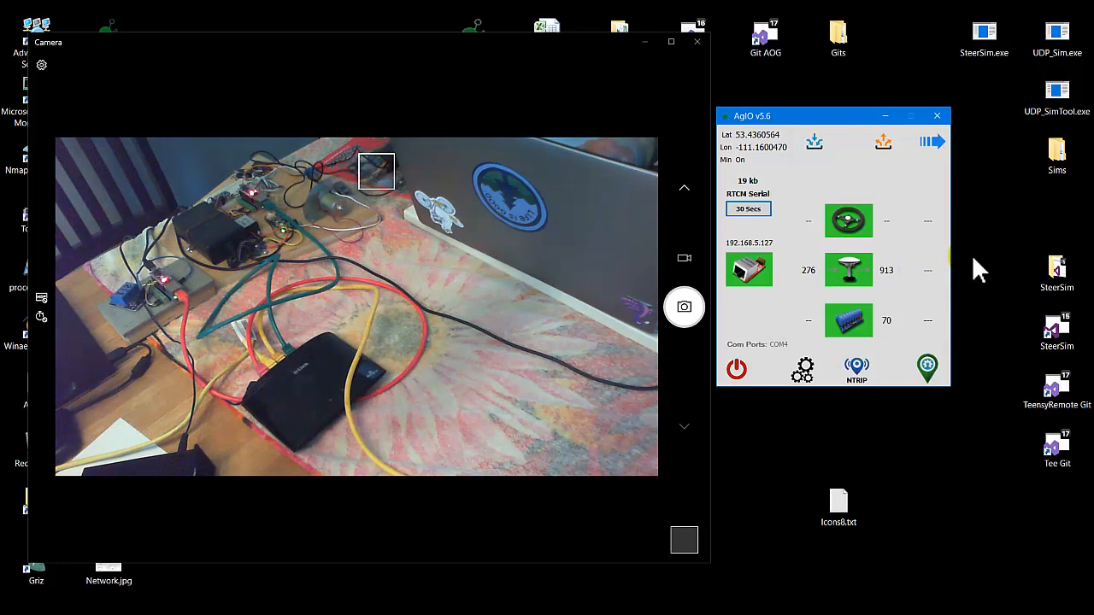
Look over the available NTRIP types without choosing one, and keep AgIO beside the camera view
left_click_drag(837, 115, 676, 106)
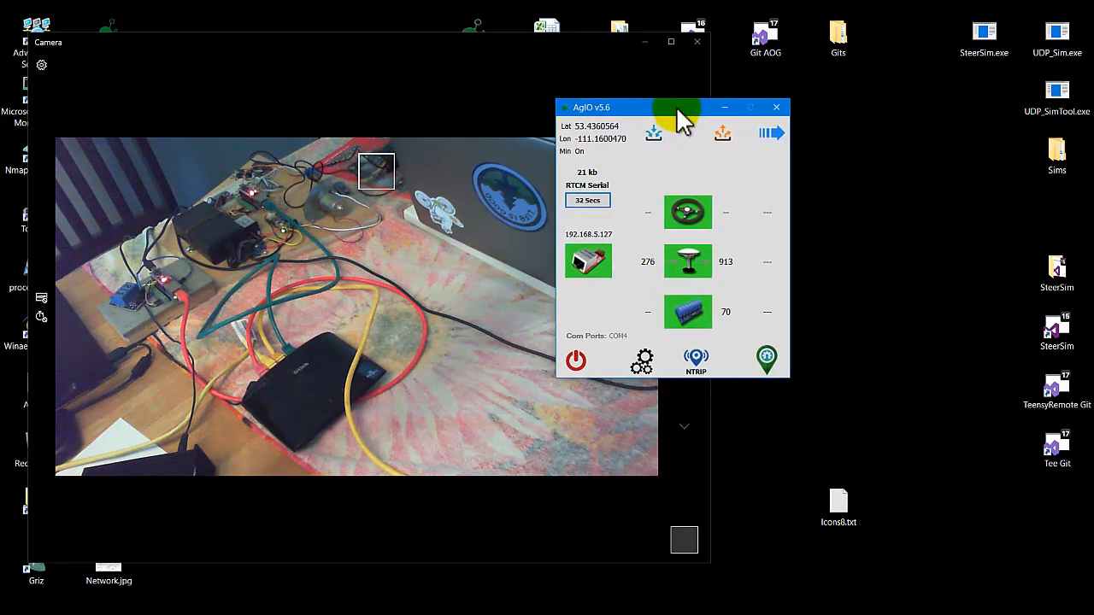
left_click(696, 359)
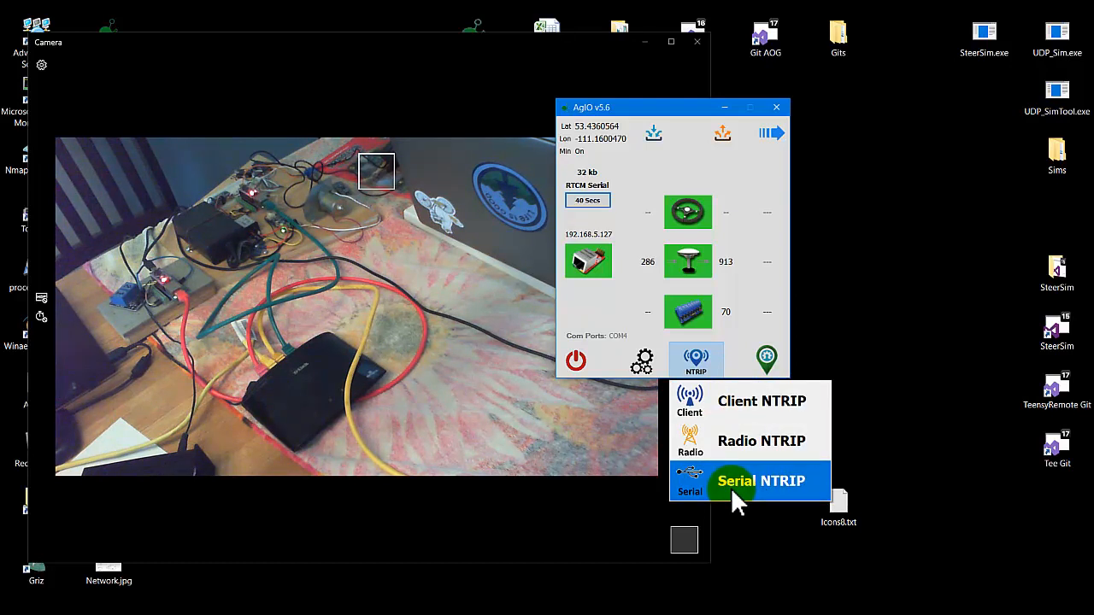
left_click(937, 224)
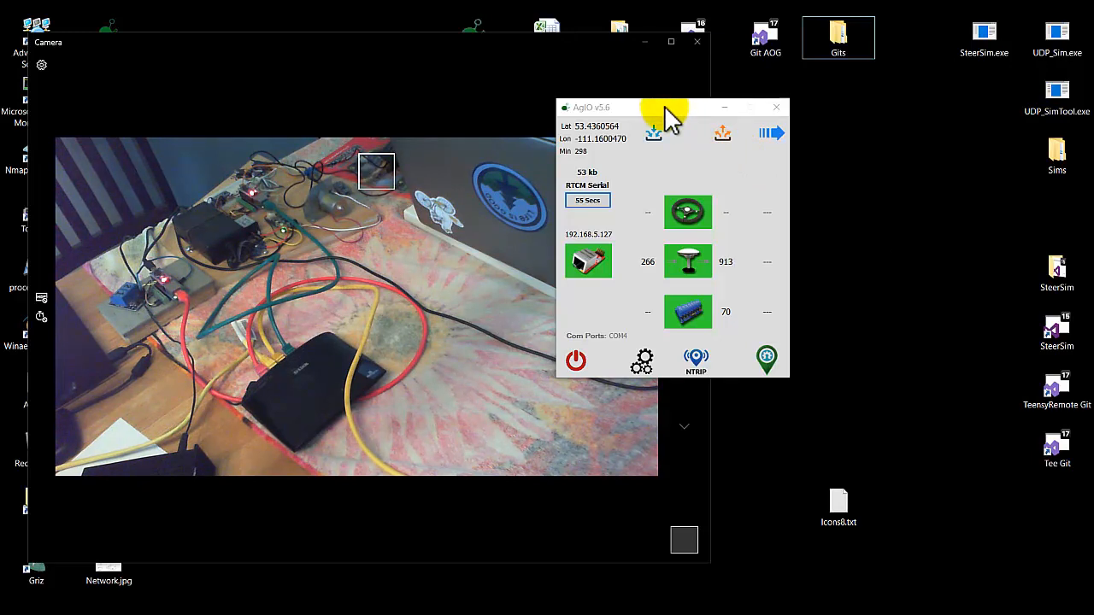
left_click_drag(675, 108, 839, 129)
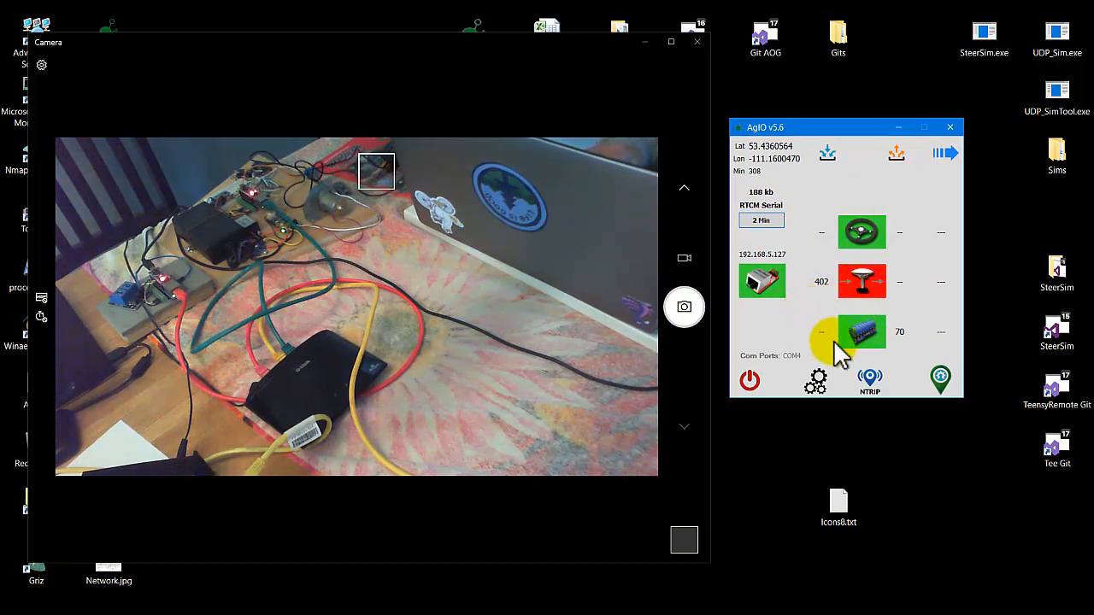
Launch AgOpenGPS from AgIO and turn on its simulator
left_click(945, 383)
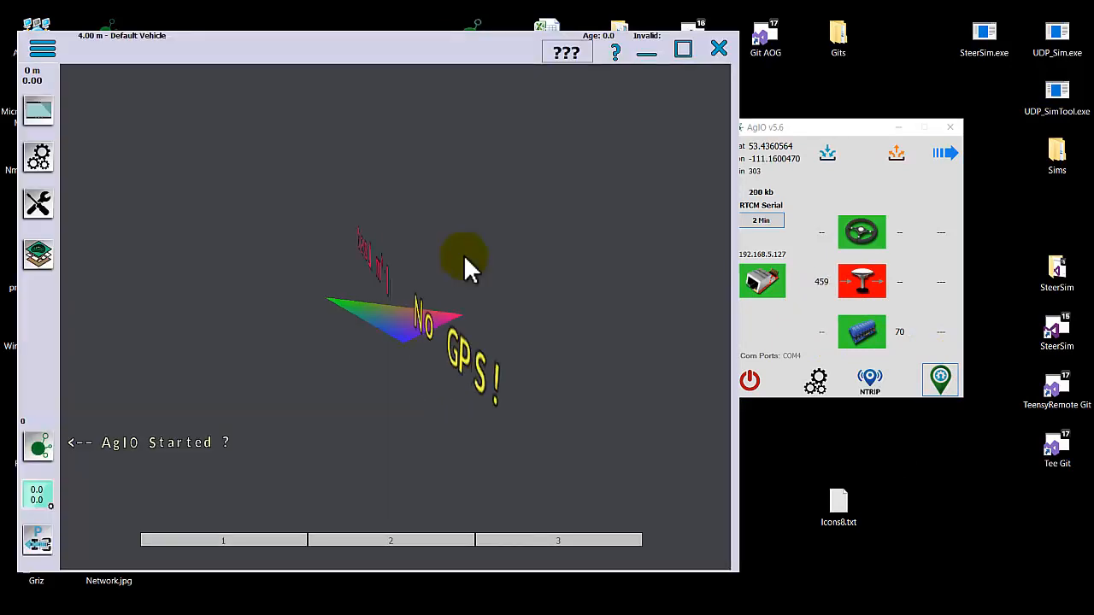
left_click(45, 49)
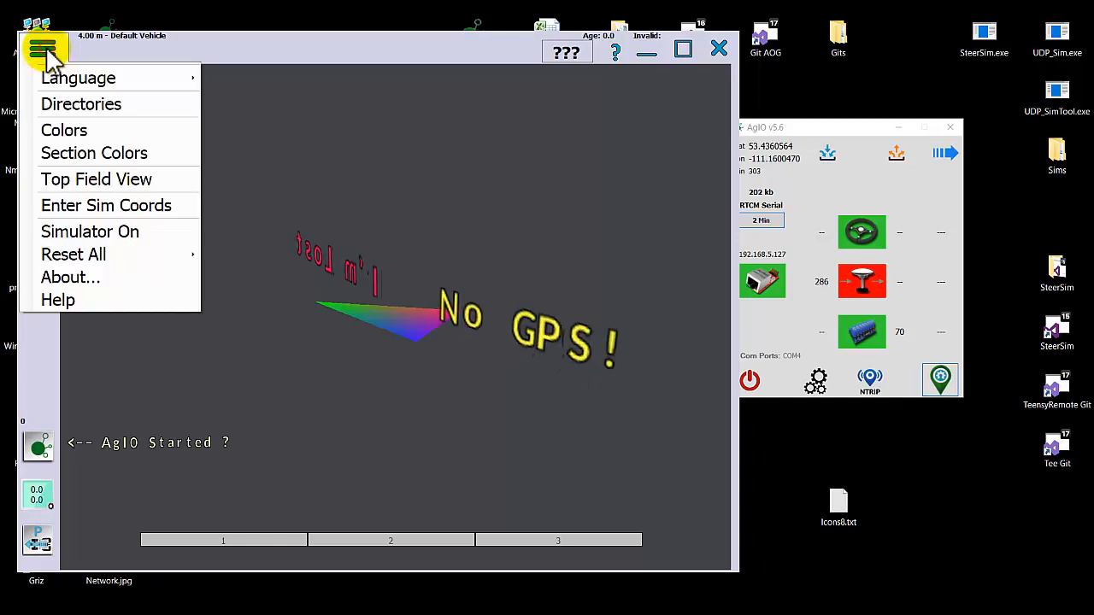
left_click(93, 232)
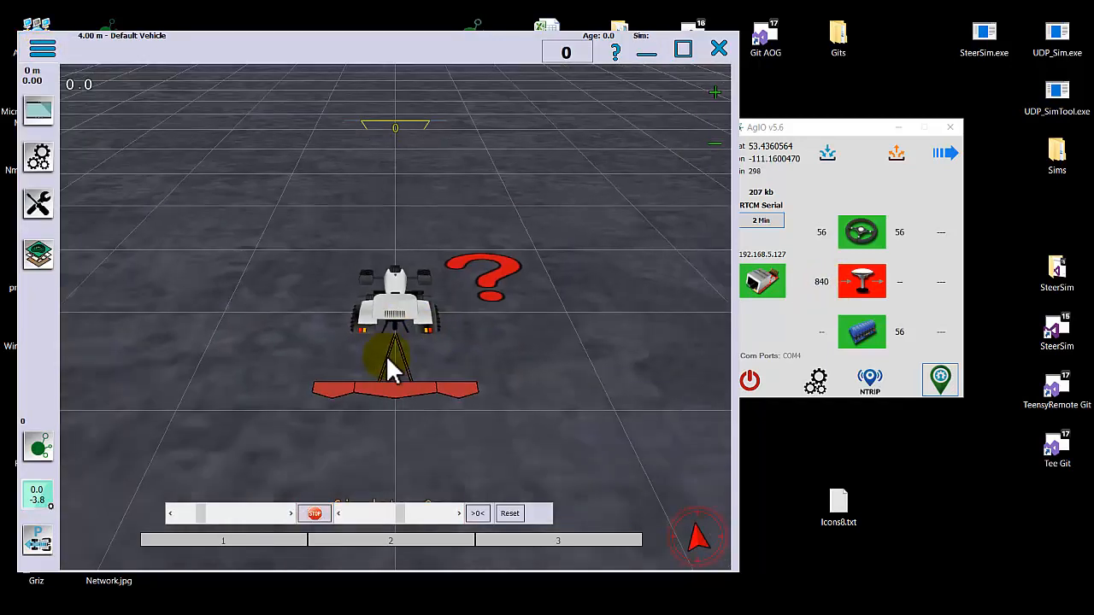
scroll(387, 355, "down", 10)
Resume the Banff field in the simulator
left_click(51, 257)
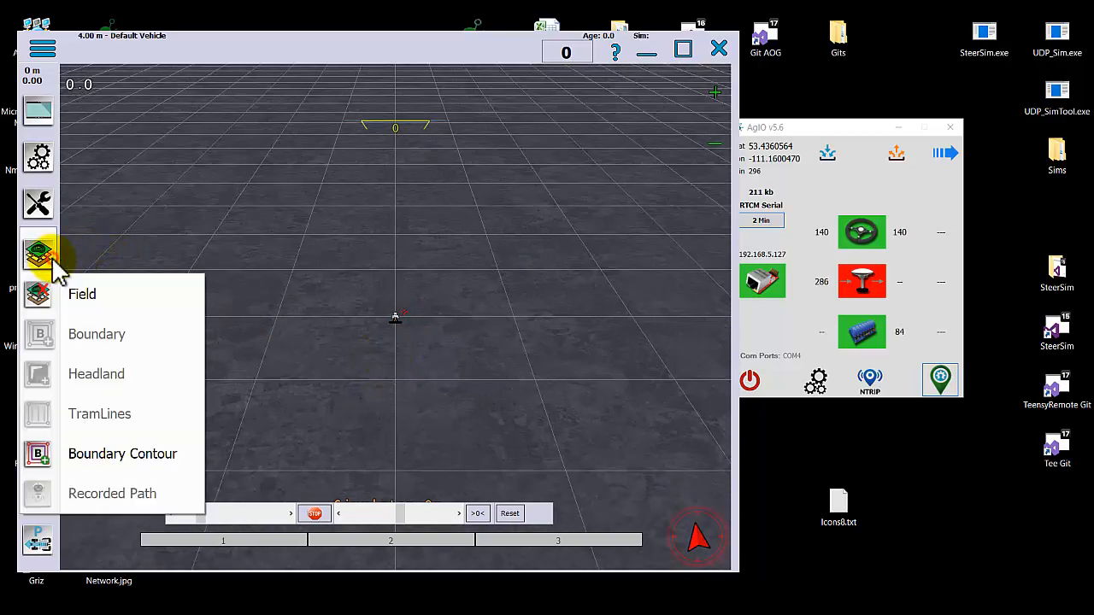
left_click(64, 292)
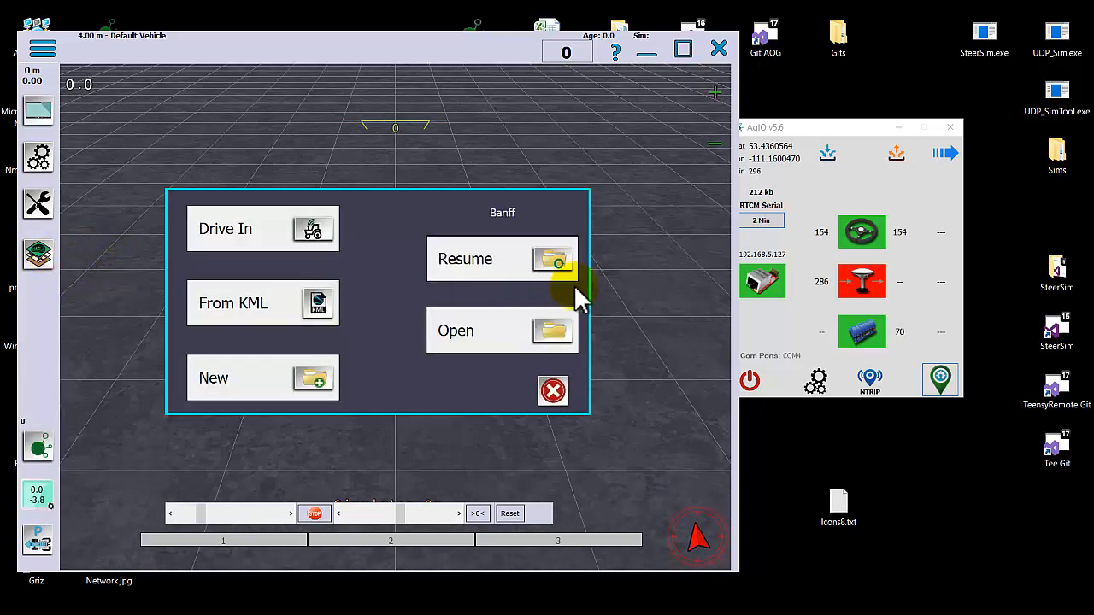
left_click(478, 268)
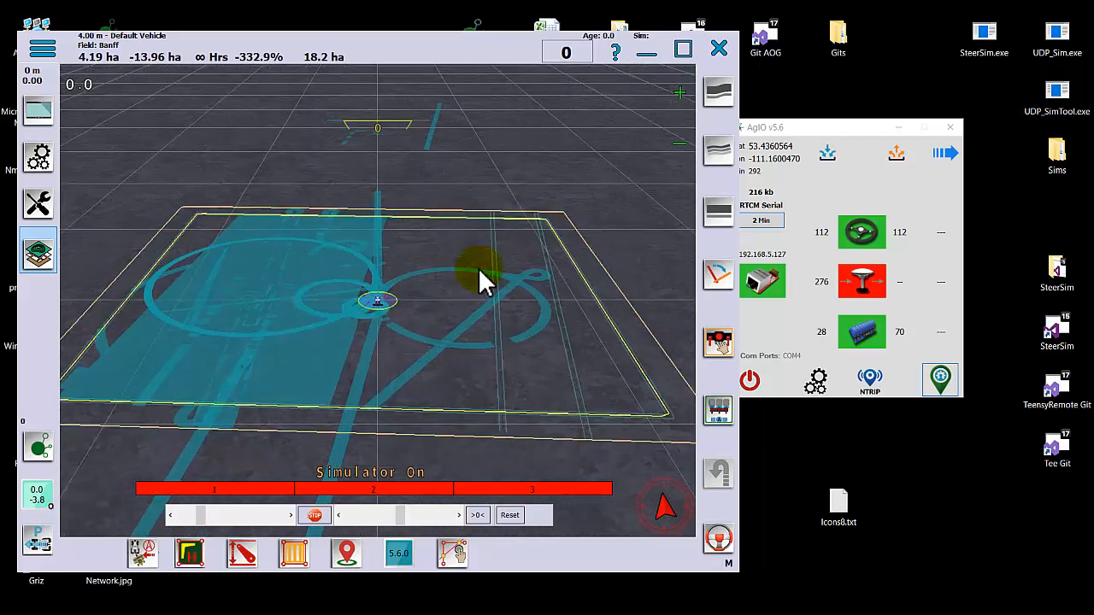
scroll(478, 267, "up", 5)
scroll(481, 279, "down", 5)
scroll(481, 279, "up", 5)
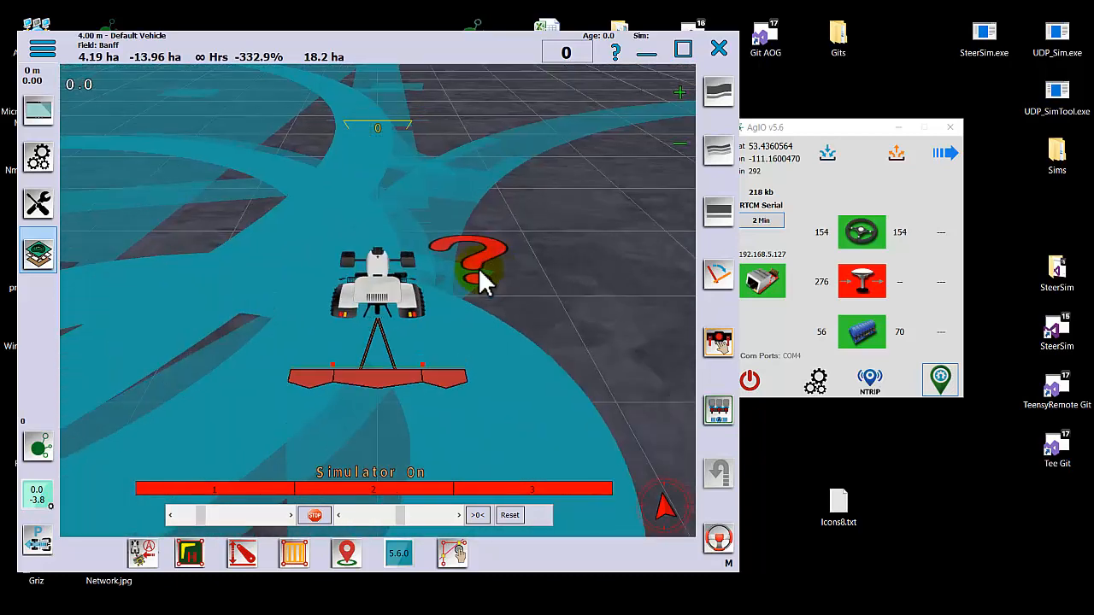
Drive the simulated tractor through the field with the steering at -40, and bring it to a stop
left_click(479, 270)
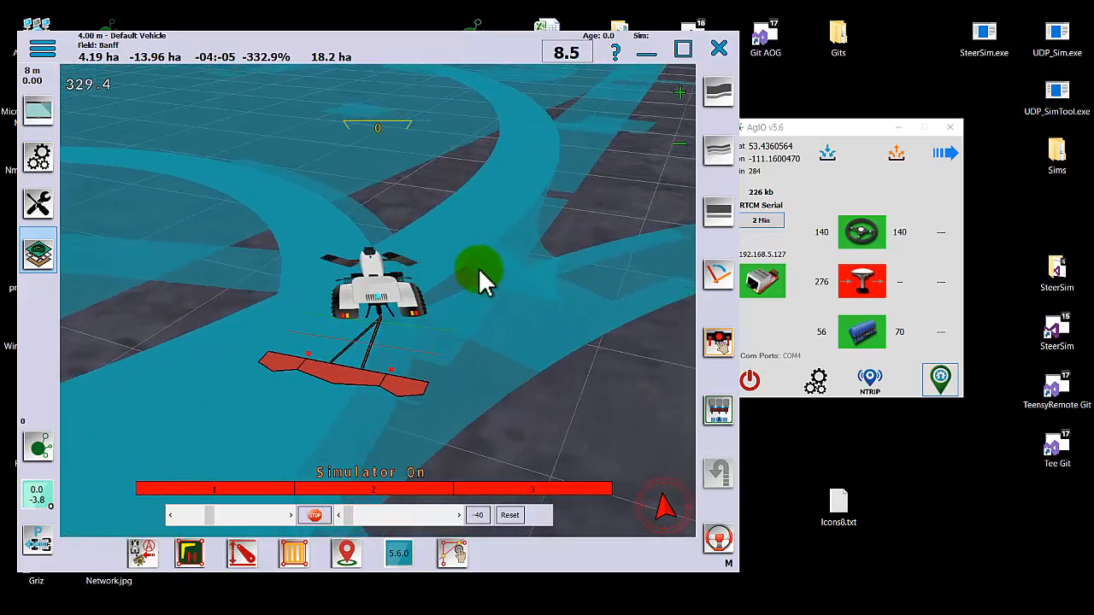
key("period")
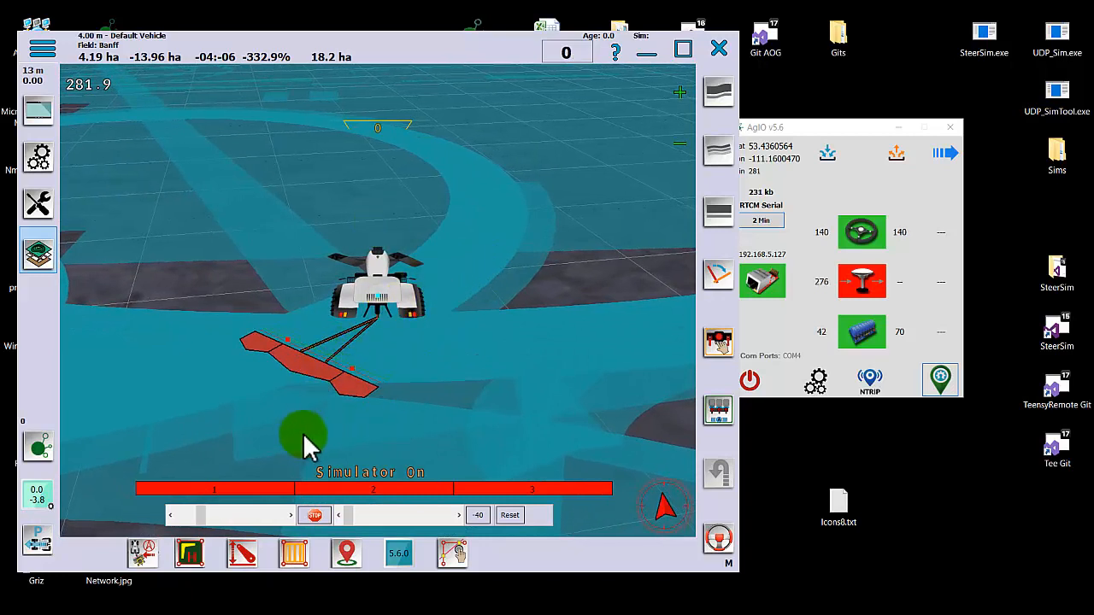
left_click(139, 560)
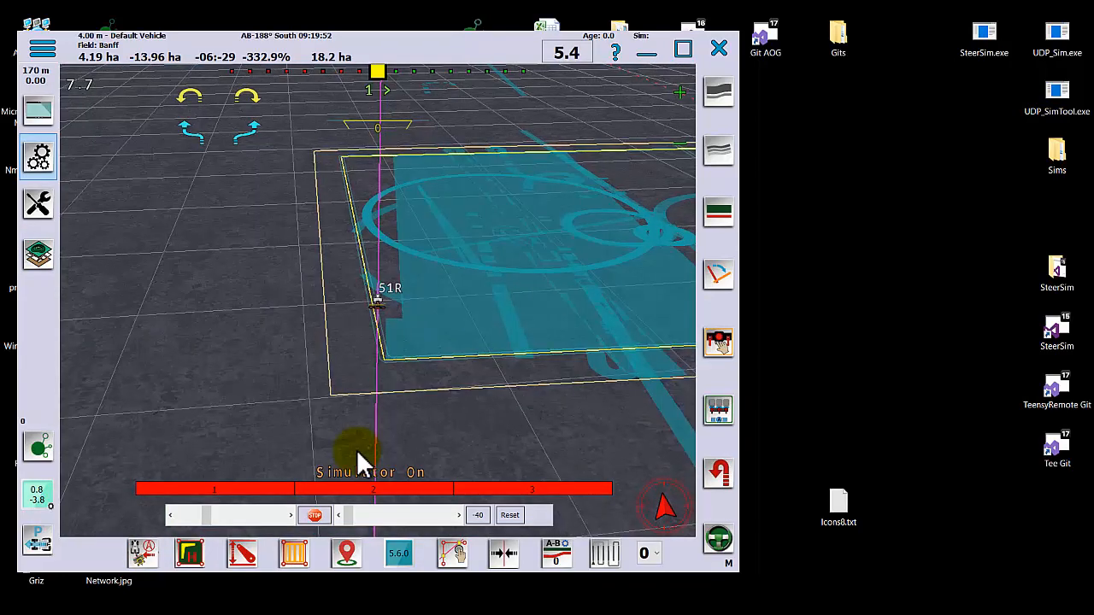
Bring up the full Auto Steer Configuration and move it aside so the field map can be seen
left_click(38, 494)
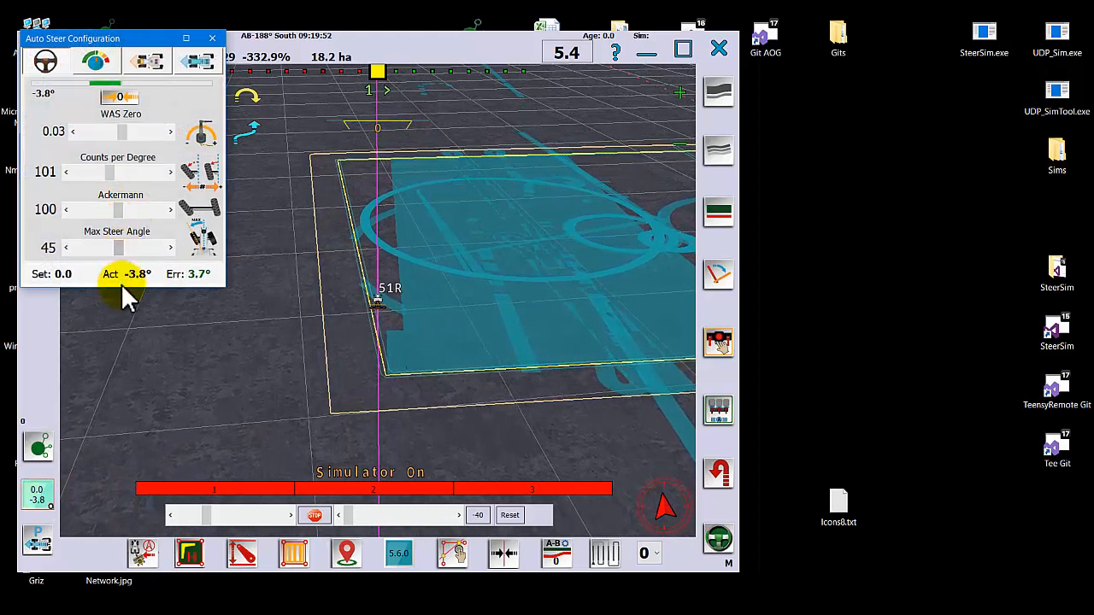
left_click(121, 273)
left_click(111, 278)
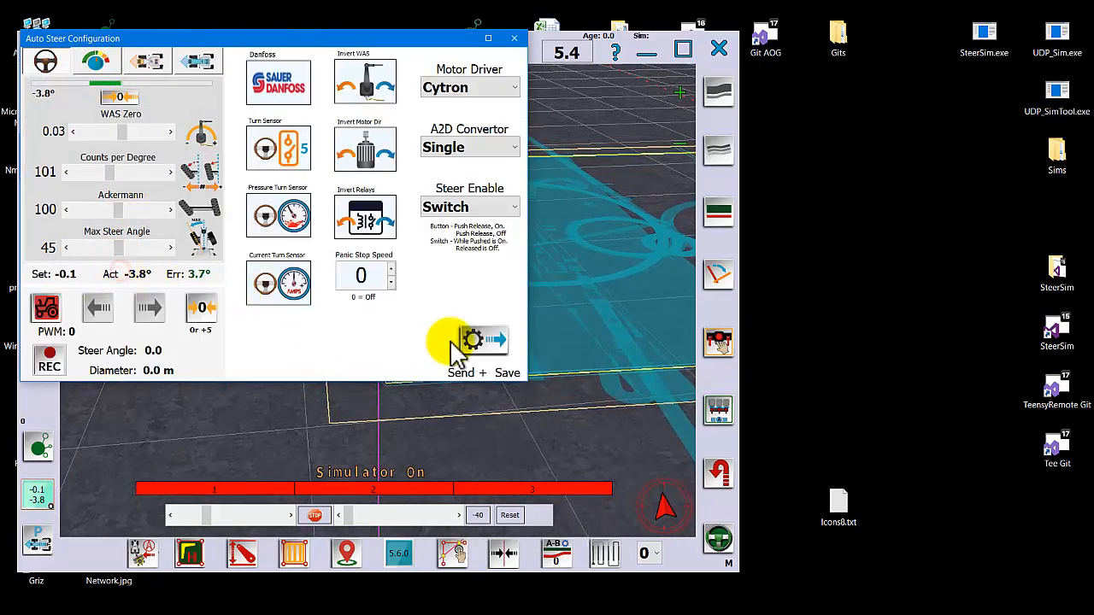
left_click_drag(313, 41, 803, 175)
Set the Panic Stop Speed to 4 in the auto steer configuration
left_click(884, 396)
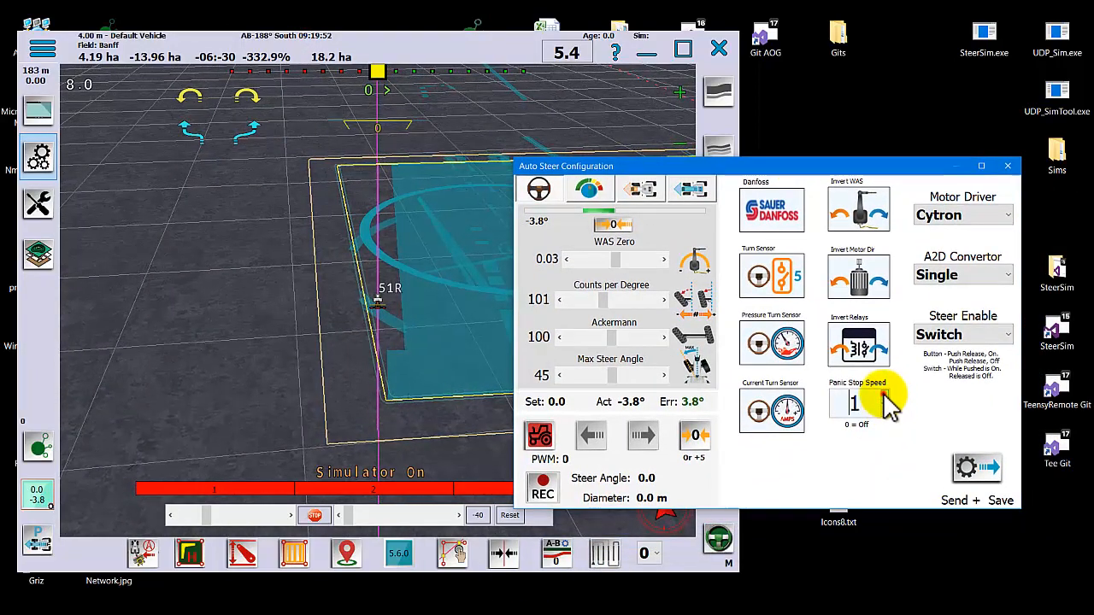
left_click(884, 396)
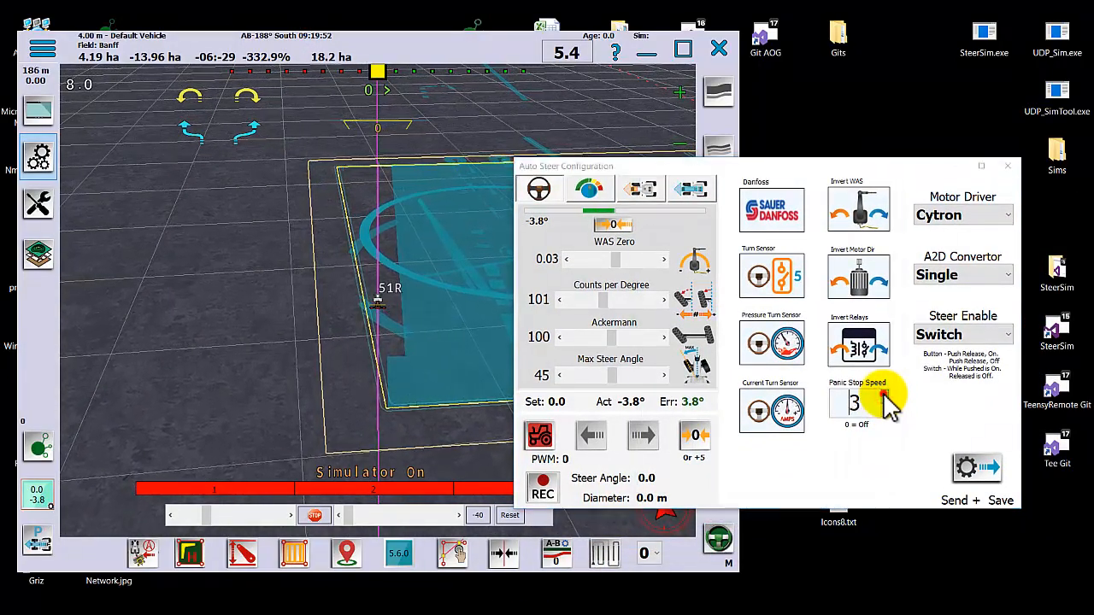
left_click(884, 395)
left_click(859, 403)
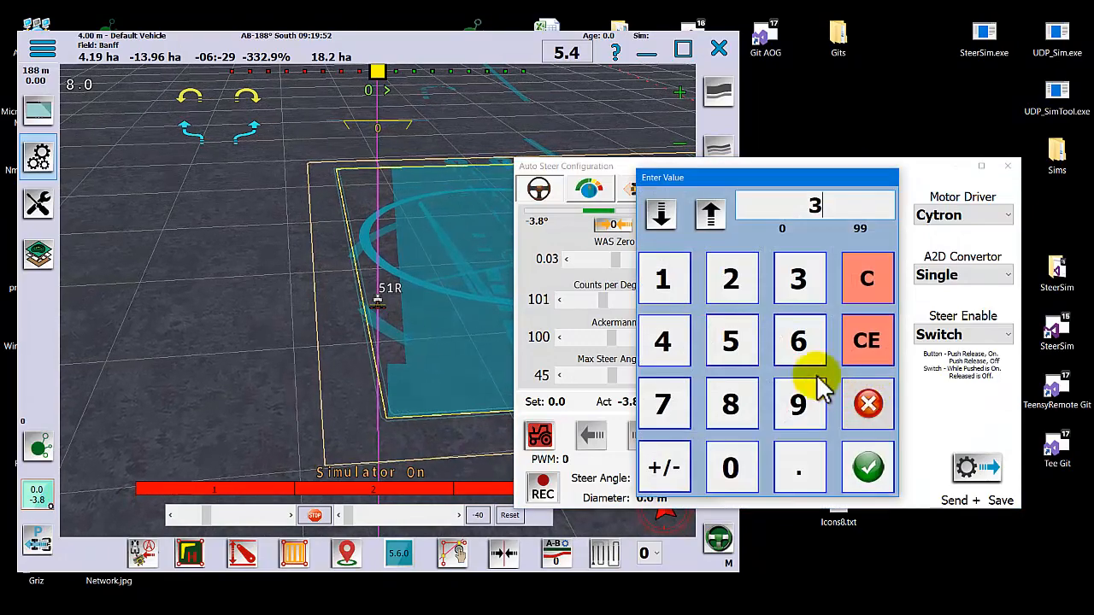
left_click(665, 346)
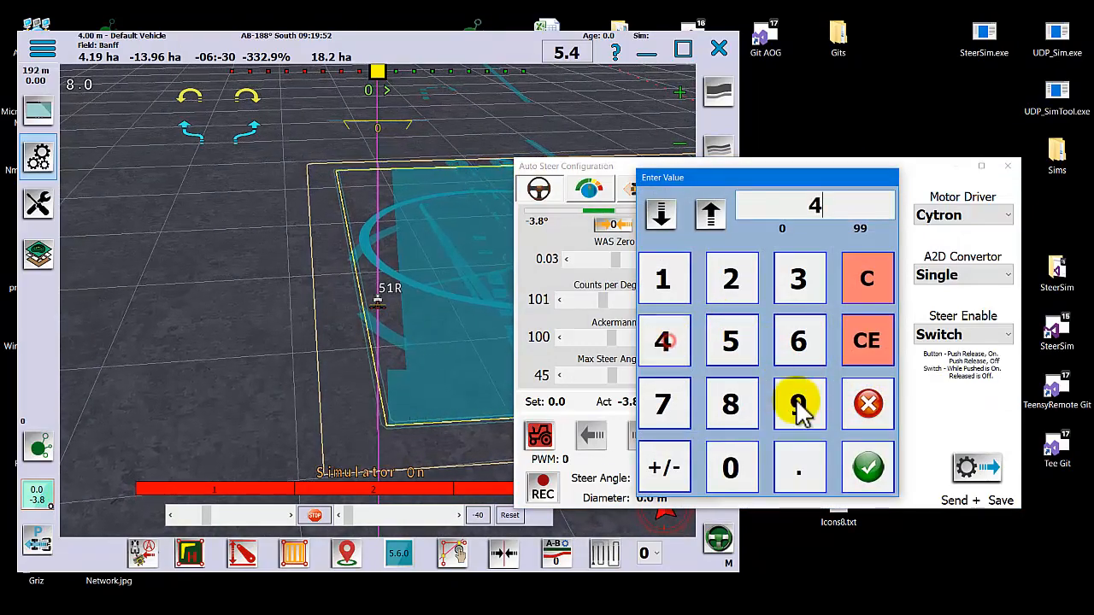
left_click(869, 468)
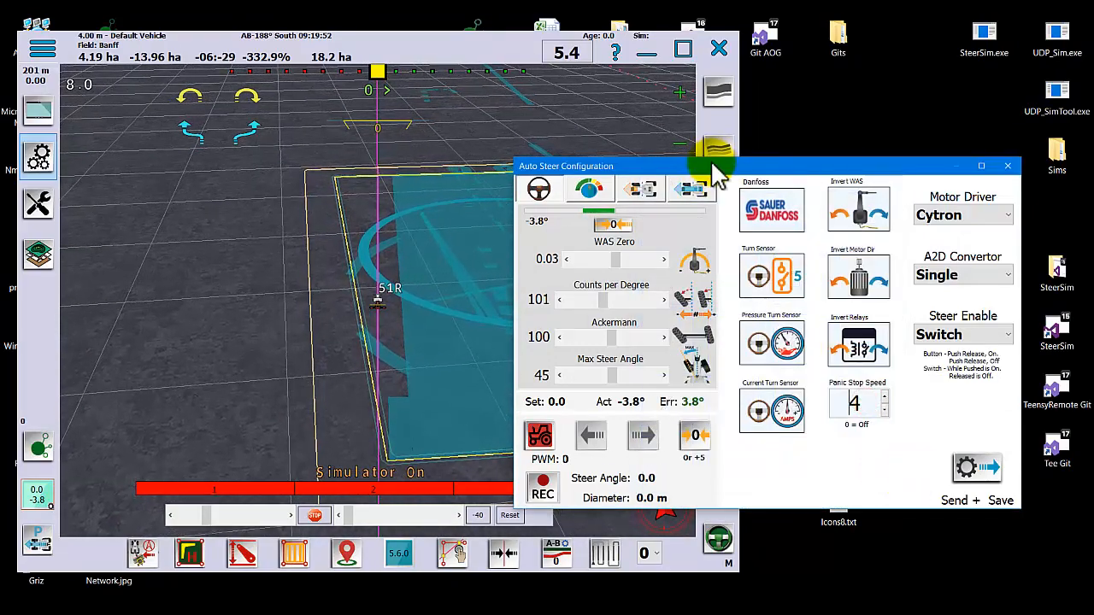
Move the auto steer configuration clear of the map and raise the simulated tractor's speed to about 23.8 to test the panic stop
left_click_drag(716, 170, 846, 100)
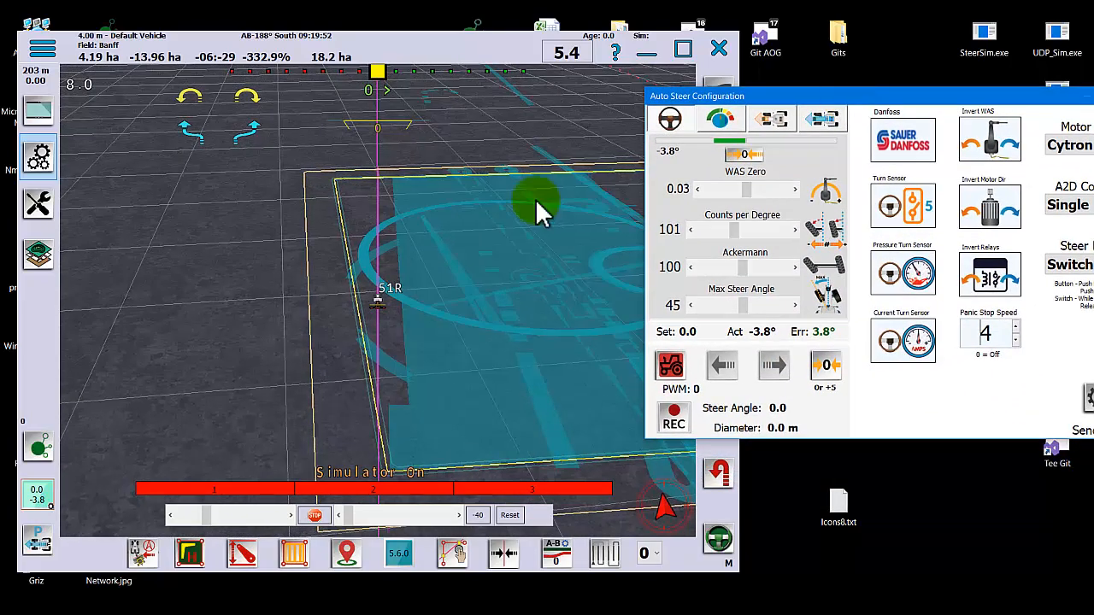
left_click(458, 318)
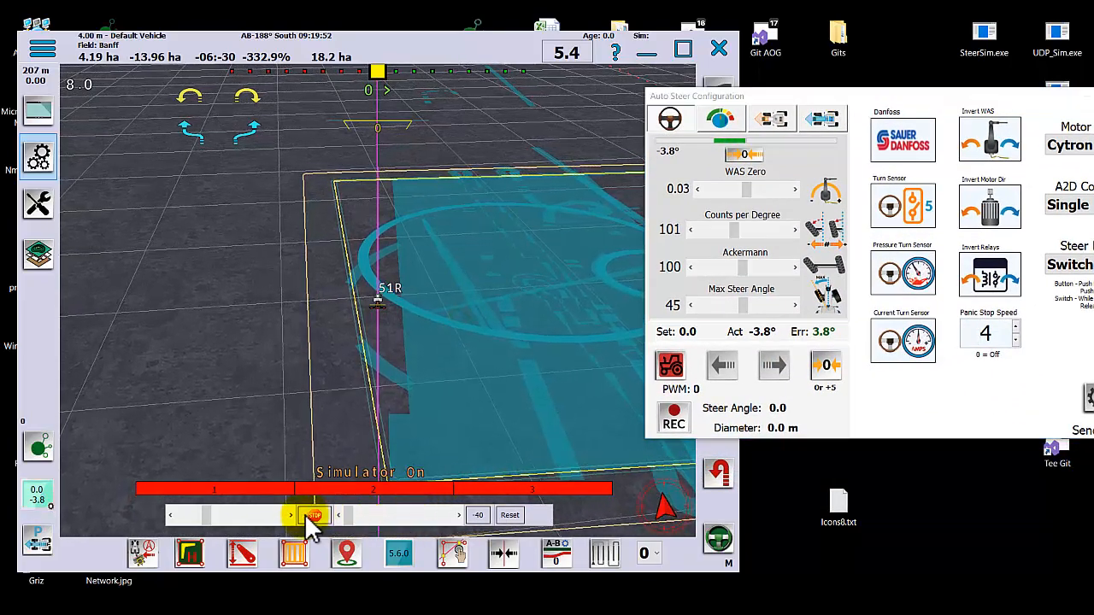
mouse_move(210, 517)
left_mouse_down()
mouse_move(242, 522)
mouse_move(200, 514)
mouse_move(224, 516)
left_mouse_up()
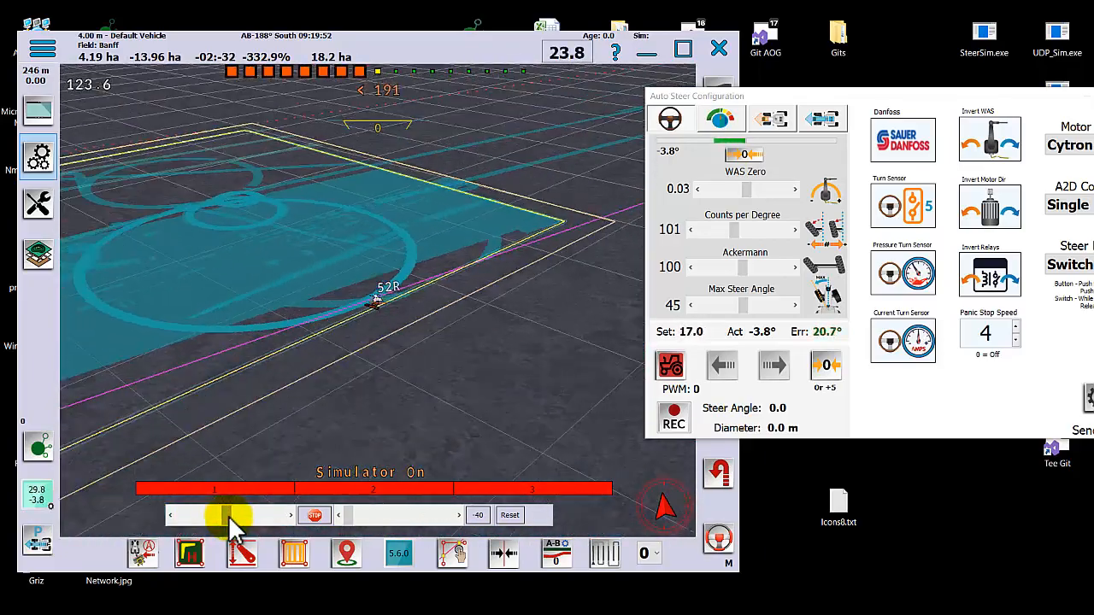
Slow the simulated tractor to about 3.7, engage auto steer, and move the auto steer configuration over the map
left_click_drag(228, 517, 205, 516)
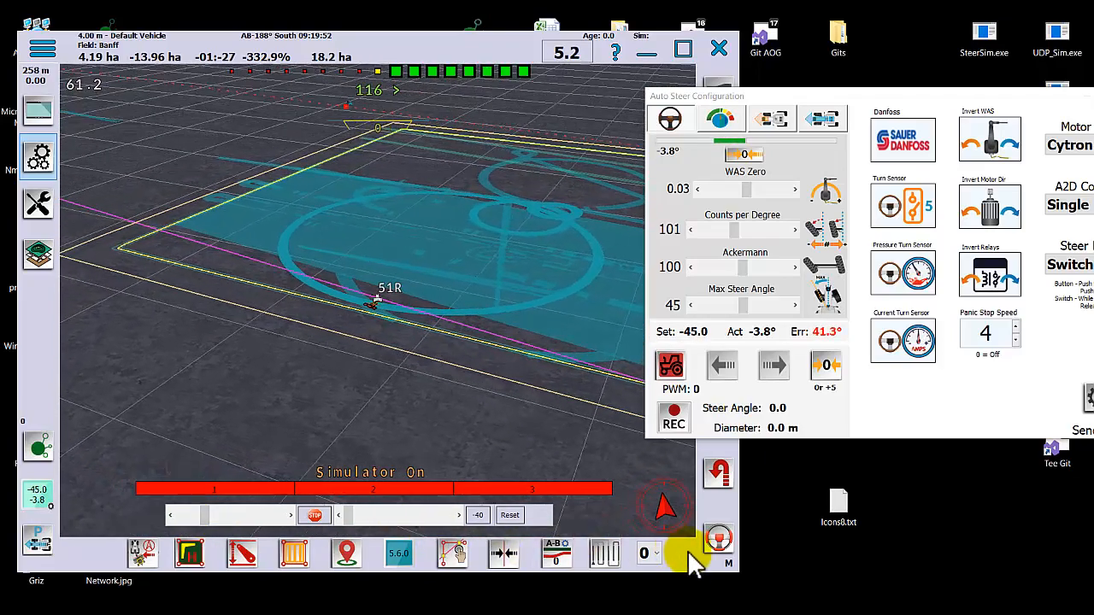
left_click(708, 549)
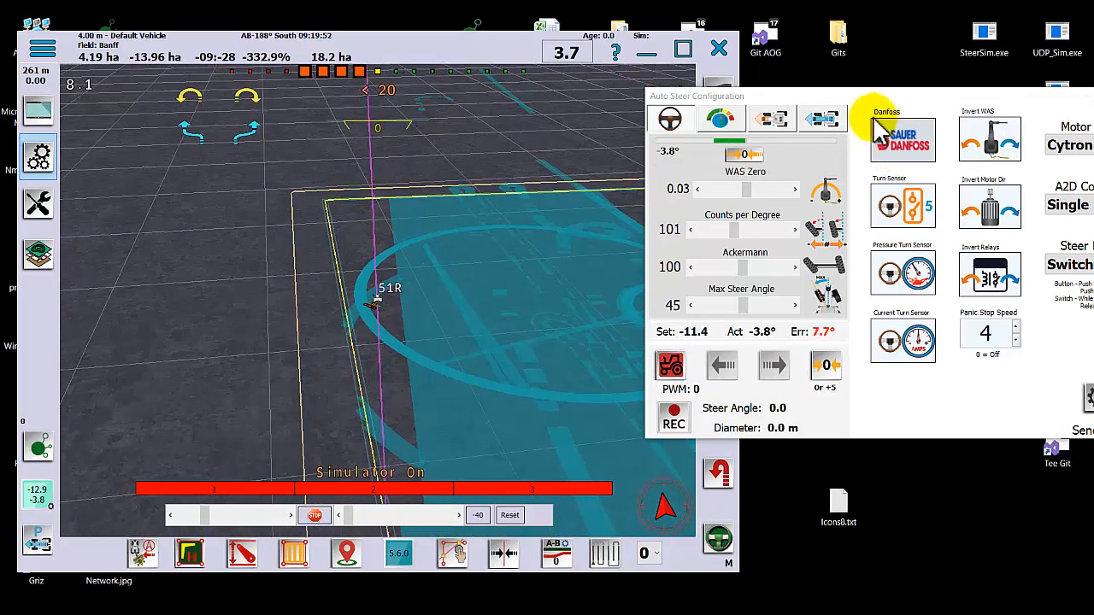
left_click_drag(863, 94, 733, 108)
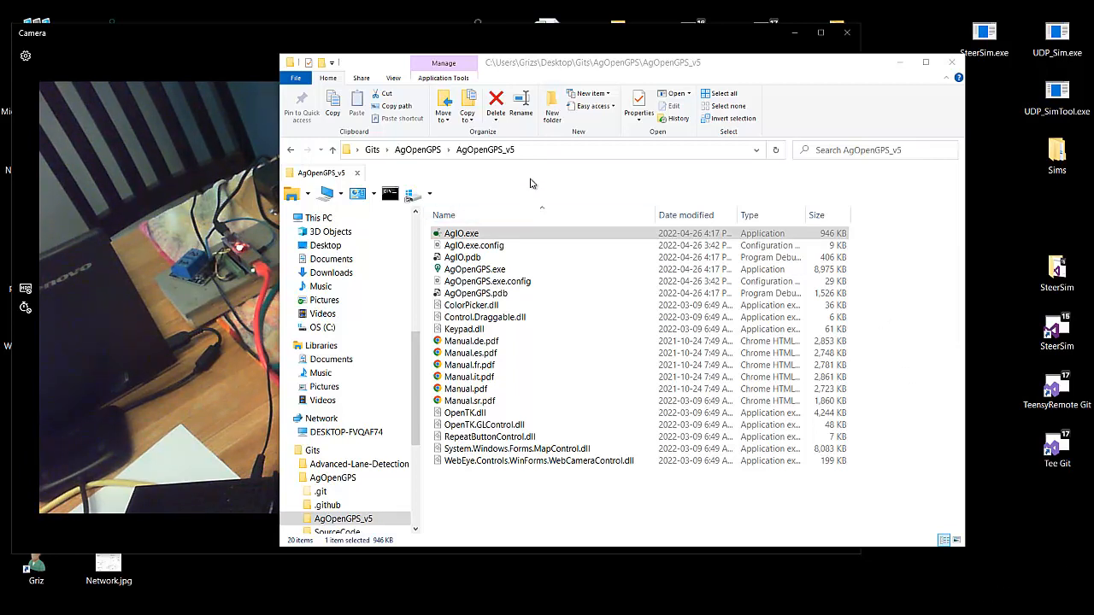
Launch AgIO.exe from the AgOpenGPS_v5 folder and allow it through the firewall on both private and public networks
left_click(474, 233)
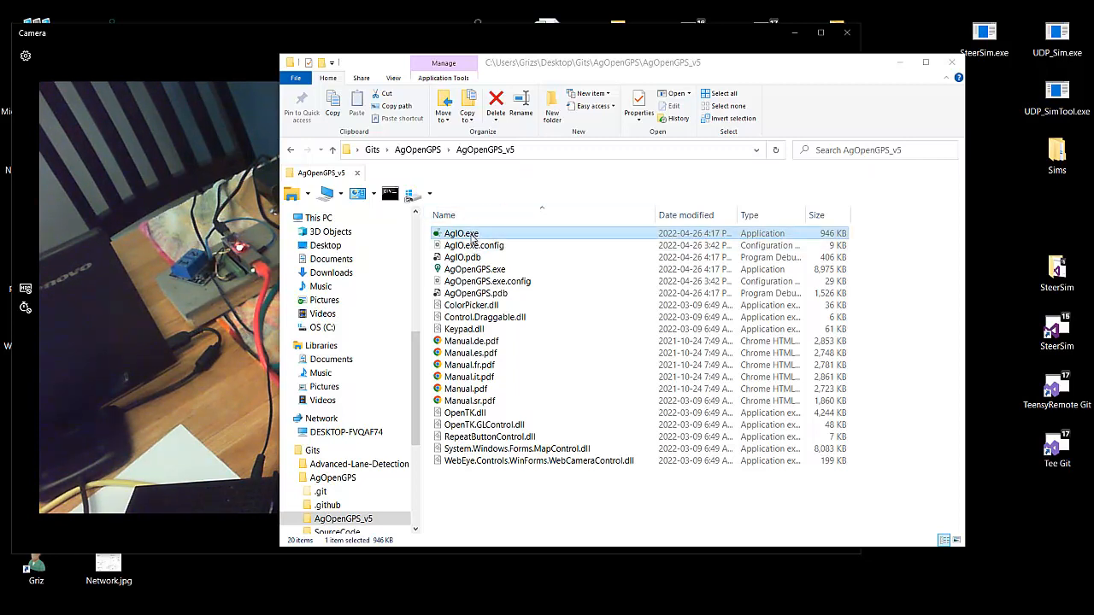
double_click(470, 235)
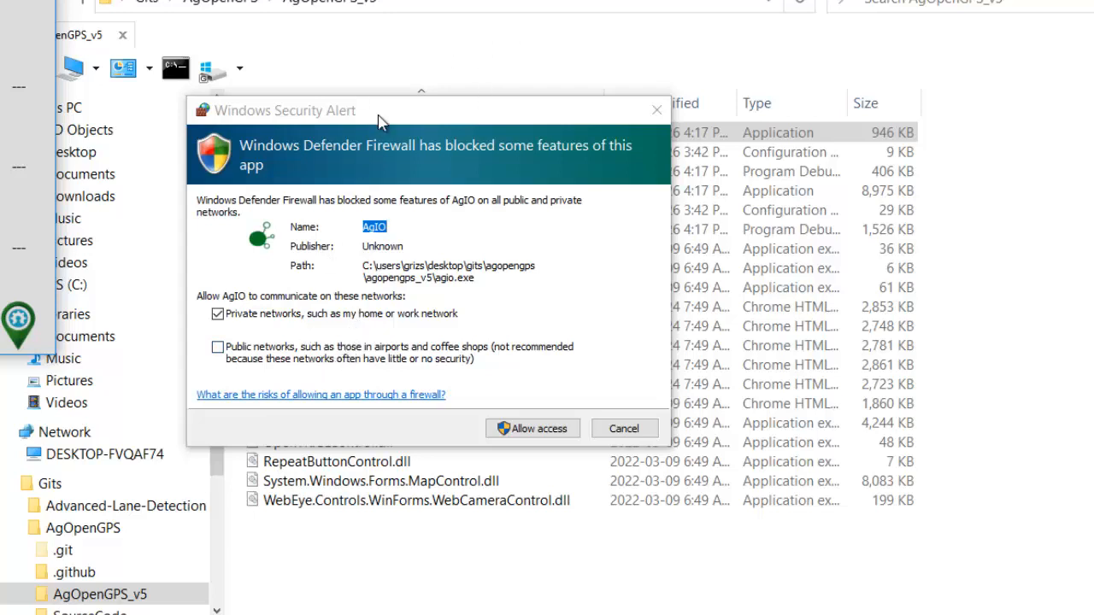
left_click_drag(378, 112, 461, 30)
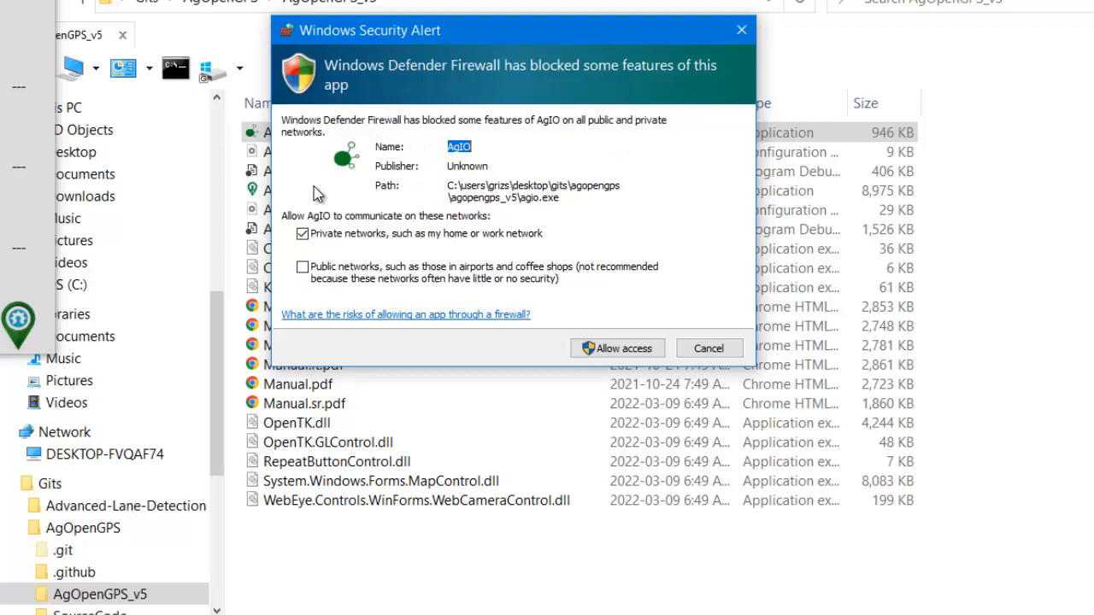
left_click_drag(549, 41, 389, 17)
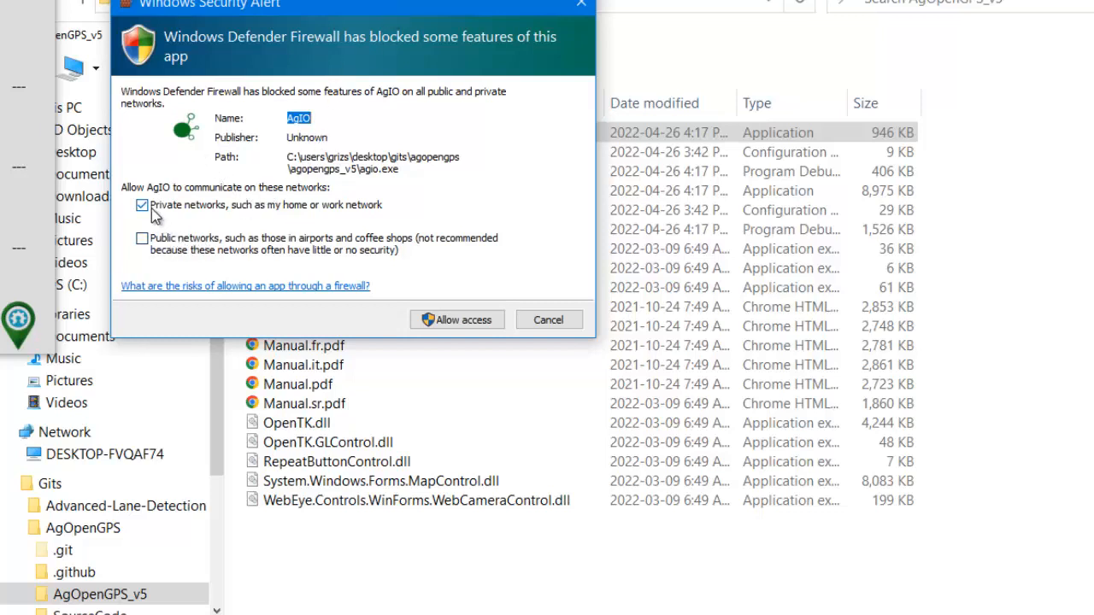
left_click(142, 239)
left_click(456, 319)
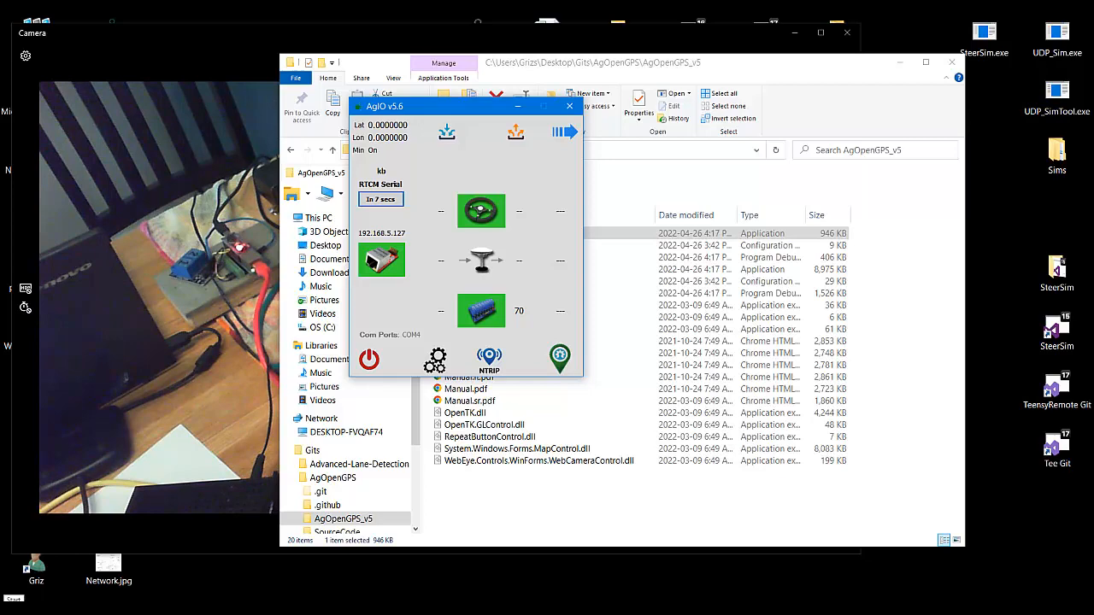
Open the list of apps allowed through Windows Firewall, select agio.exe, and unlock the list for changes
left_click(13, 607)
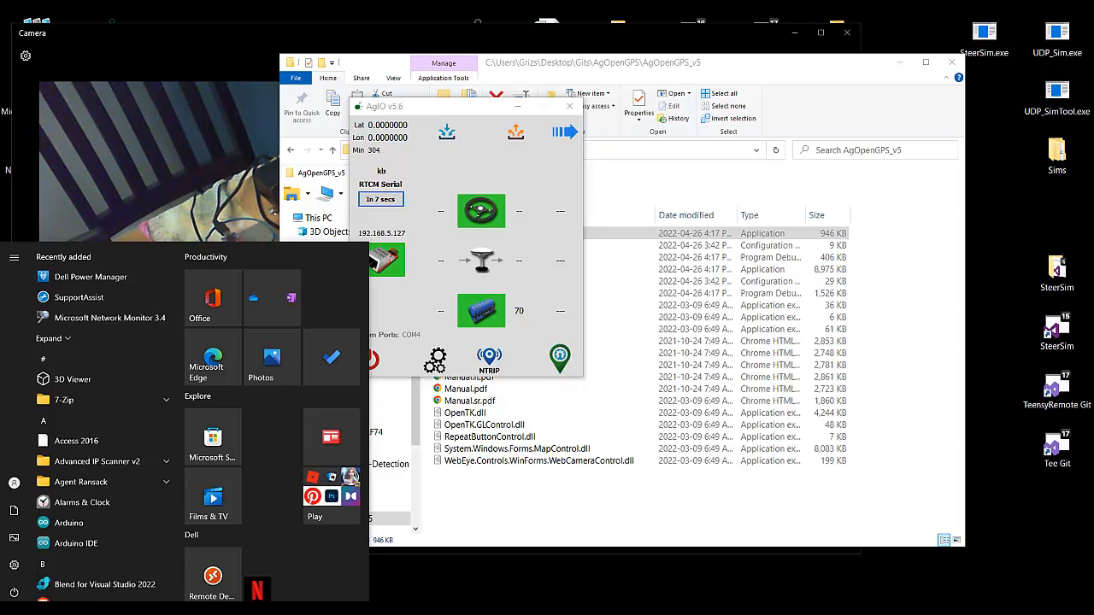
type("all")
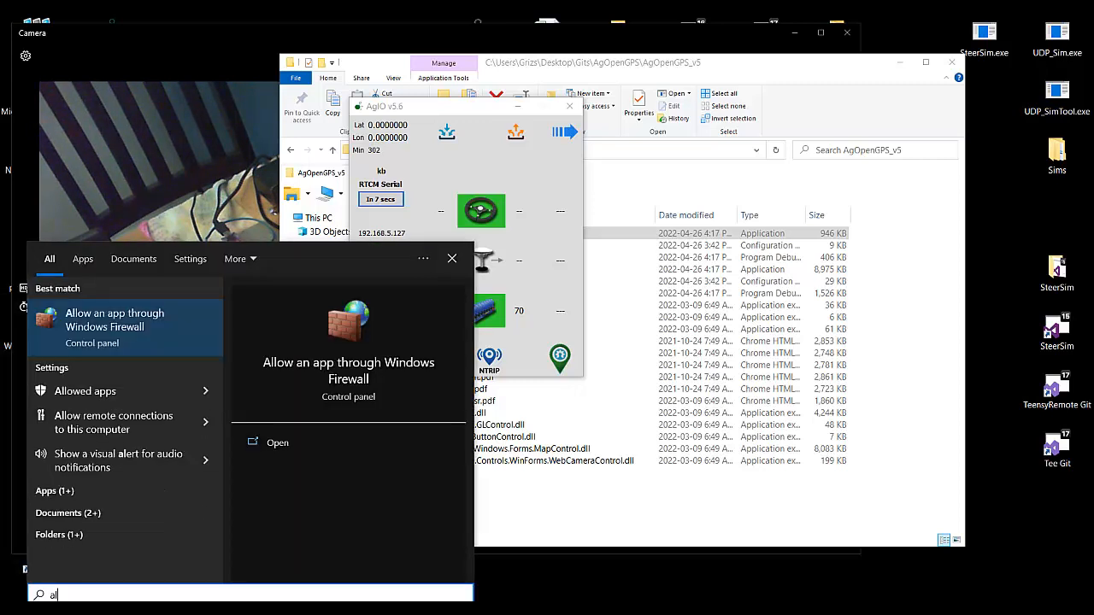
left_click(118, 330)
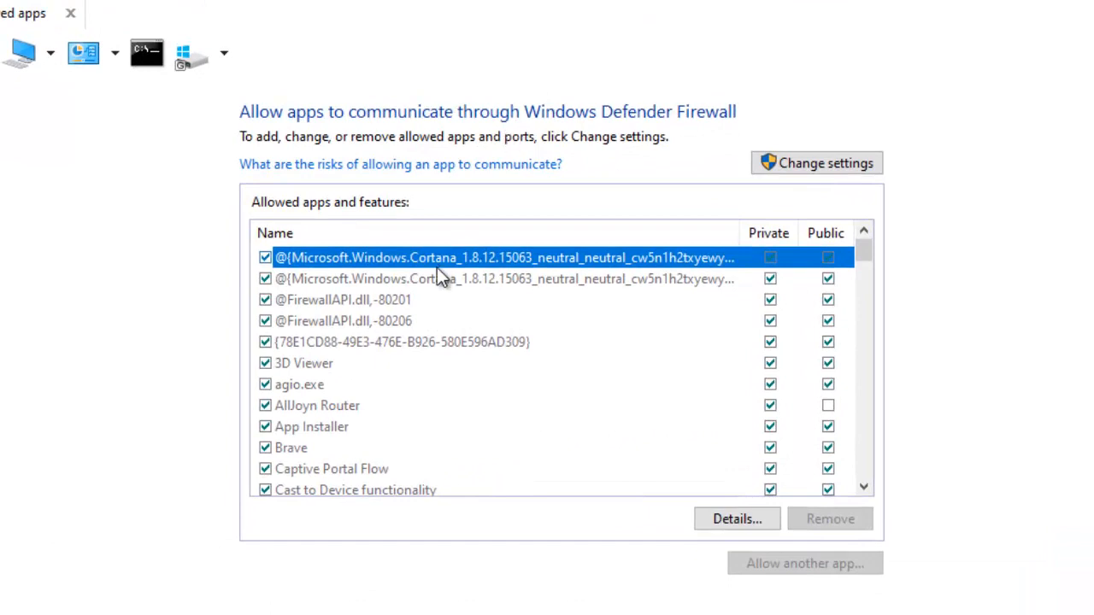
left_click(318, 391)
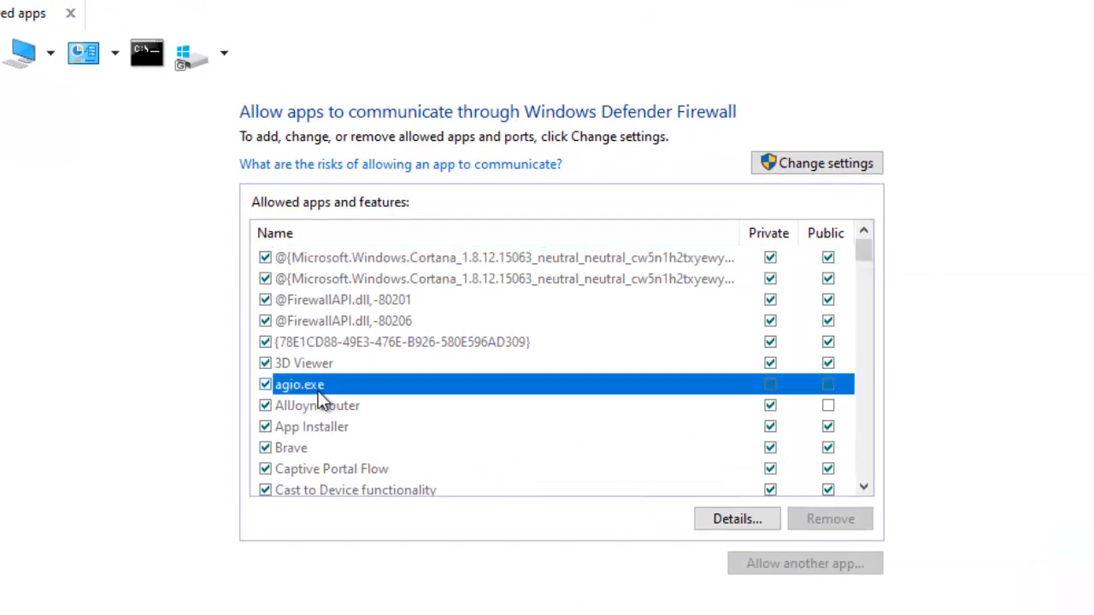
left_click(438, 370)
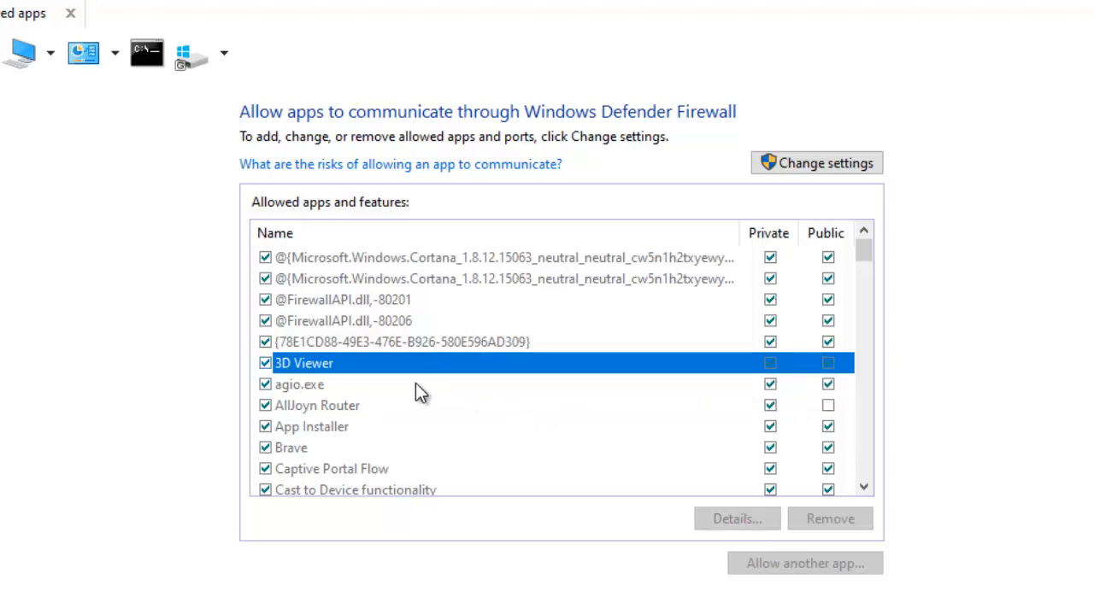
left_click(268, 389)
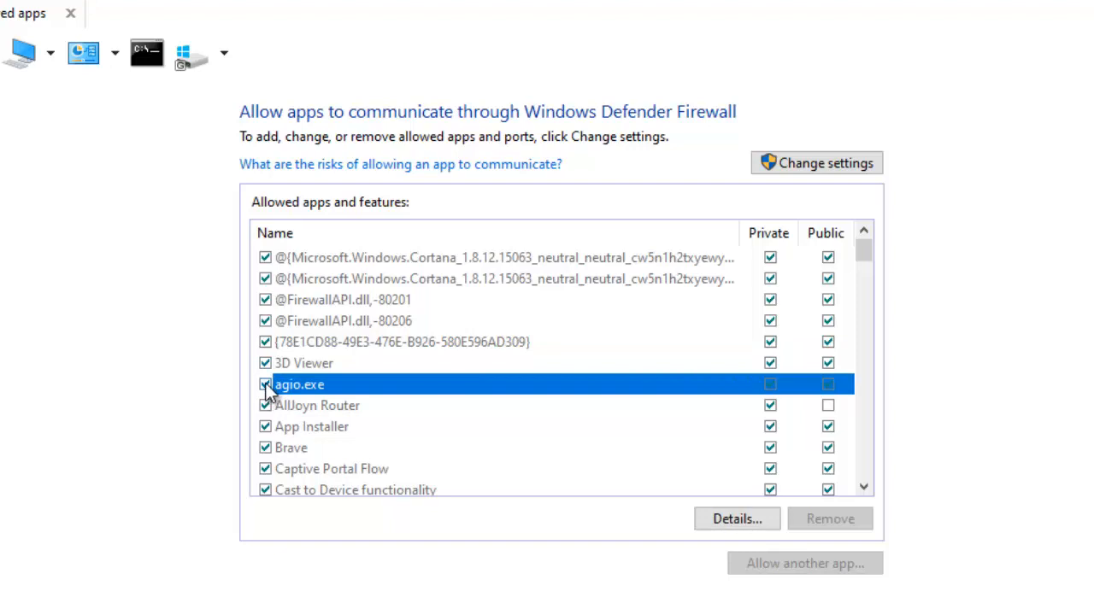
left_click(818, 164)
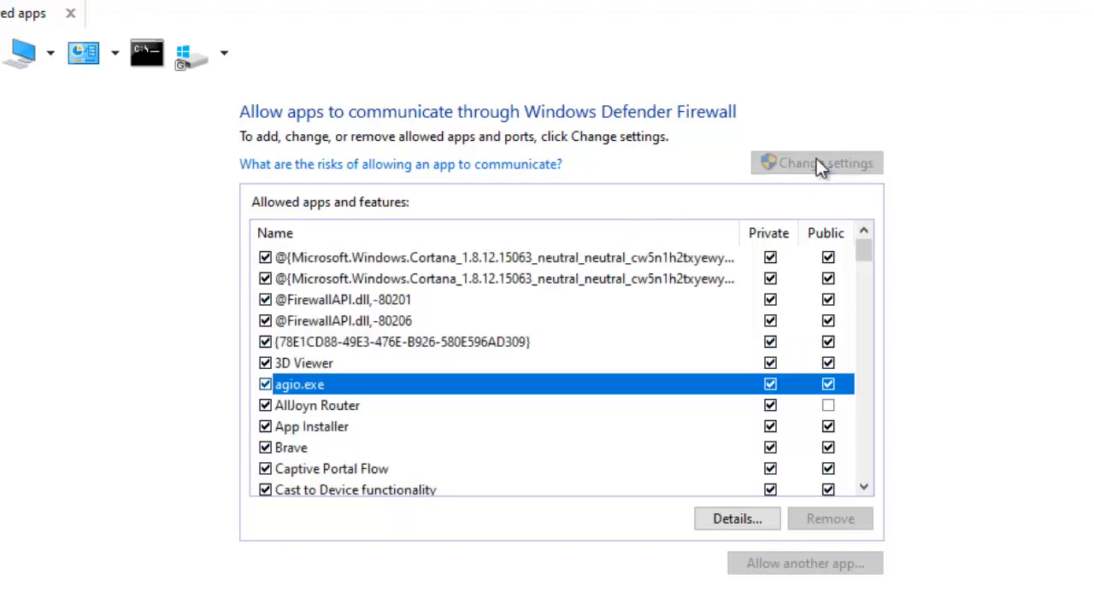
Try switching the agio.exe permission off and on again, and look at the dialog for allowing another app
left_click(265, 384)
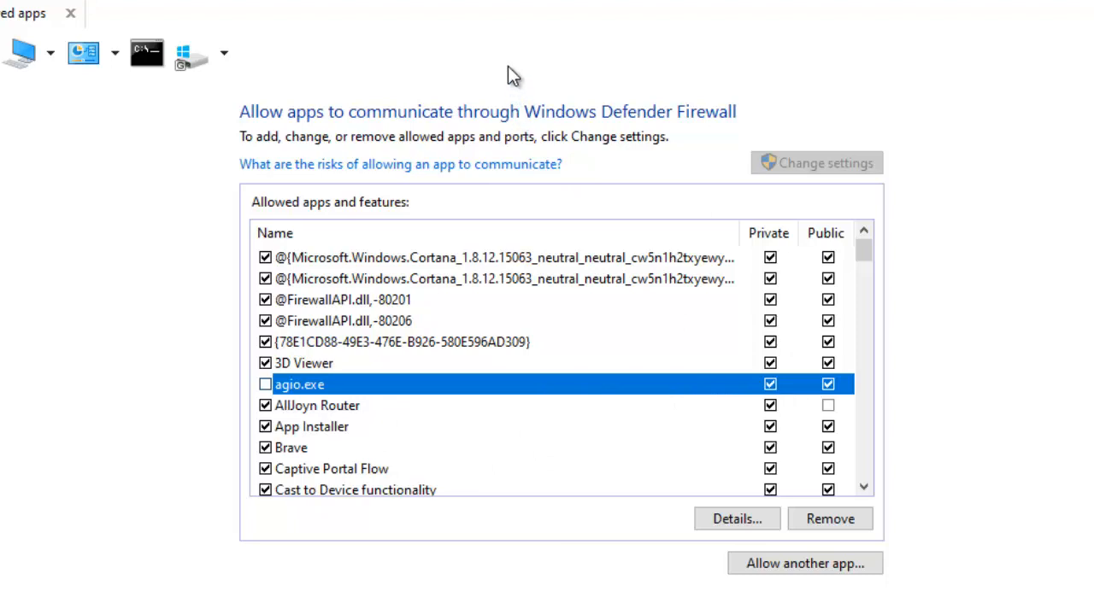
left_click(265, 386)
left_click(833, 580)
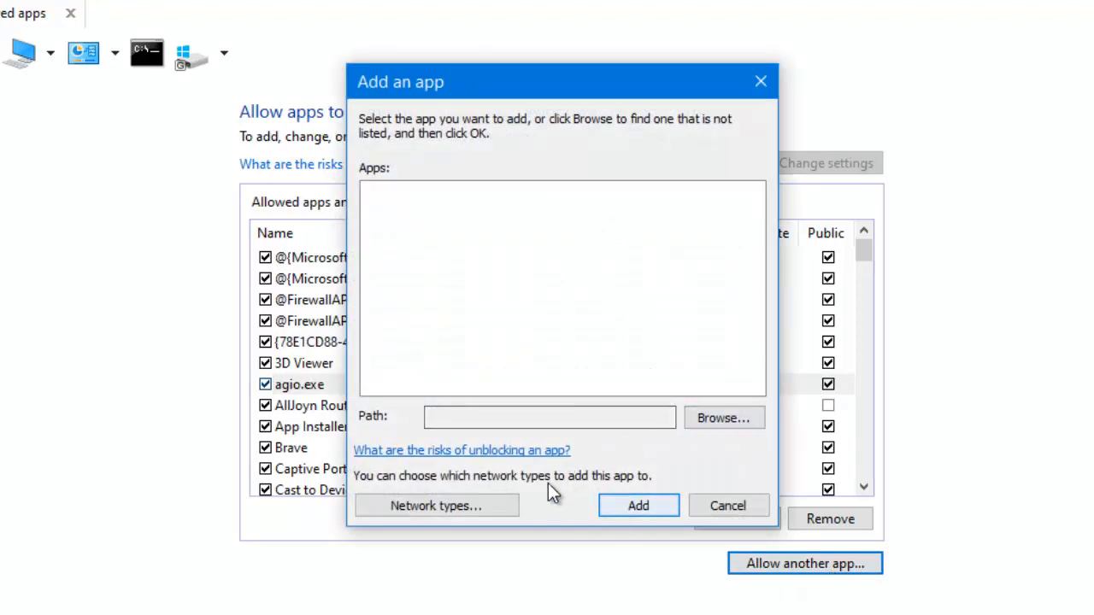
left_click(722, 504)
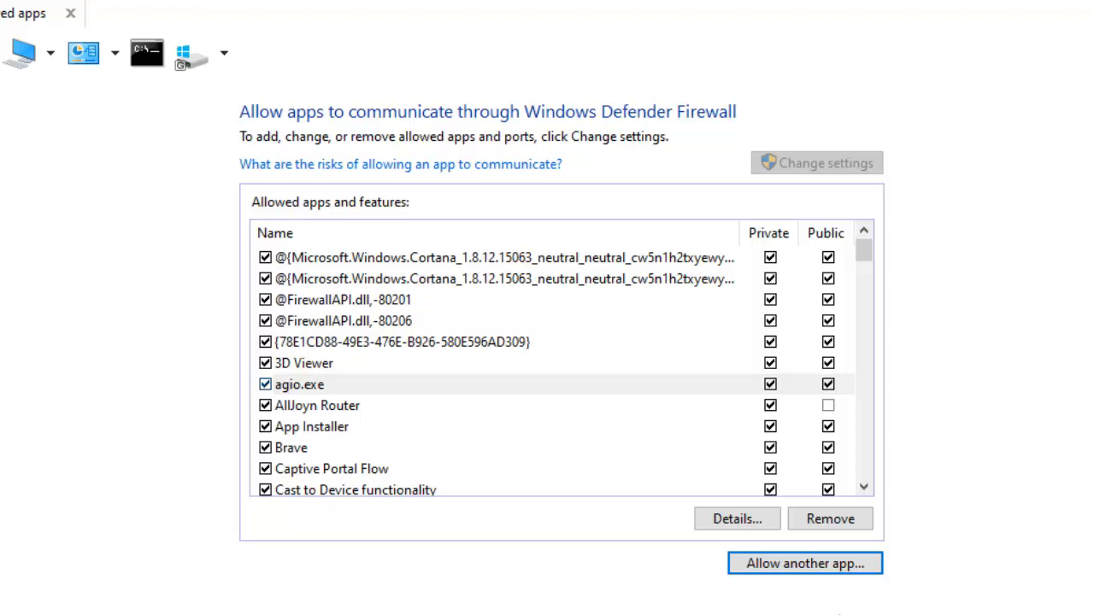
Remove agio.exe from the allowed apps list and close the firewall window
left_click(361, 385)
left_click(814, 510)
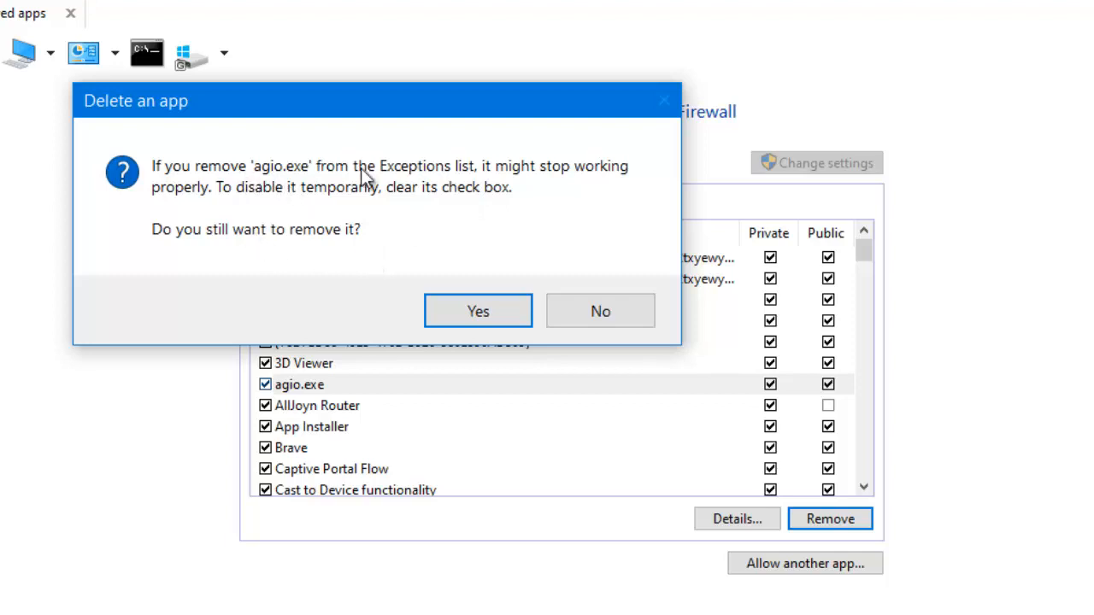
left_click(475, 312)
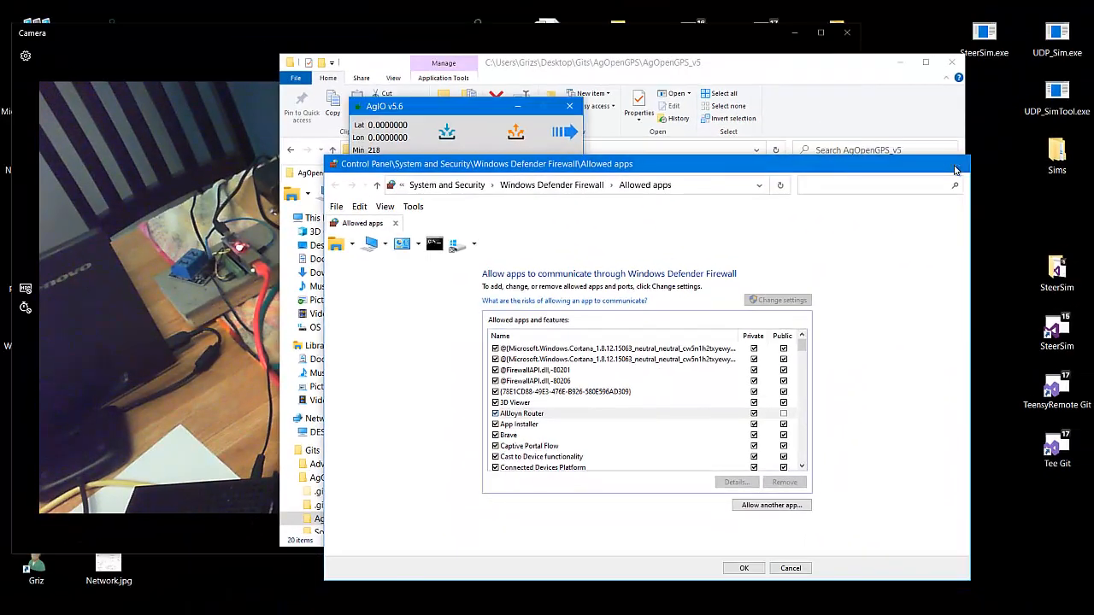
left_click(955, 167)
Restart AgIO and dismiss the firewall alert without granting access
left_click(570, 107)
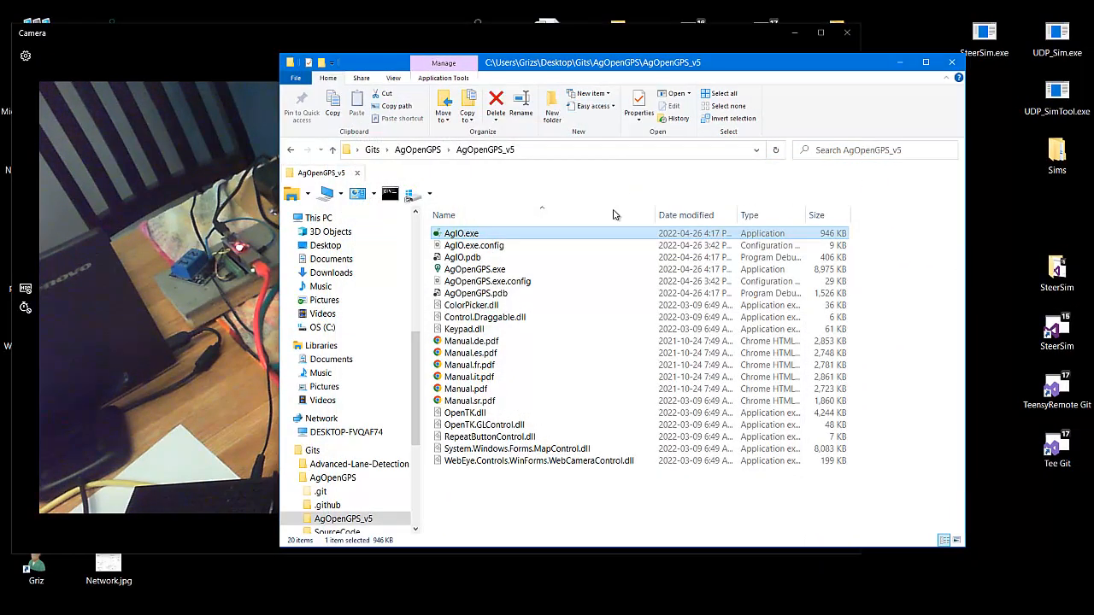
double_click(462, 234)
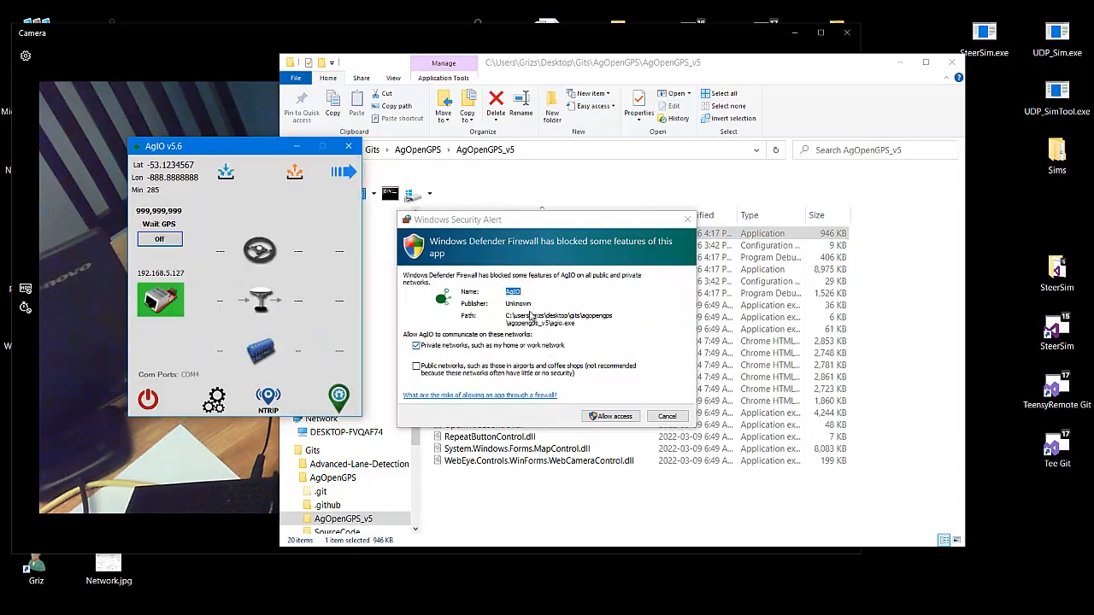
left_click_drag(555, 222, 578, 231)
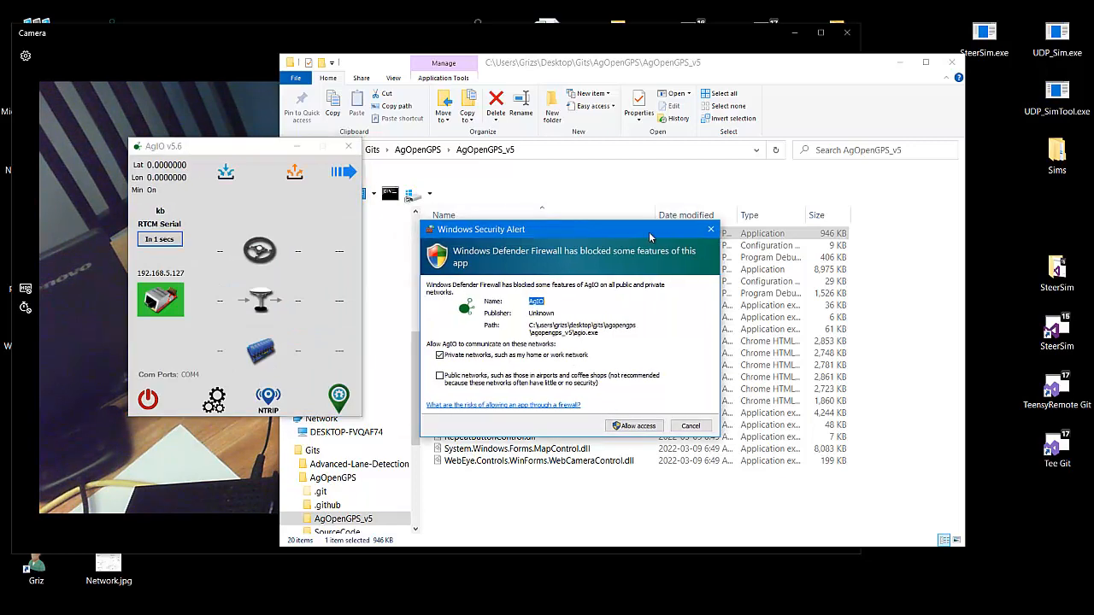
left_click(709, 231)
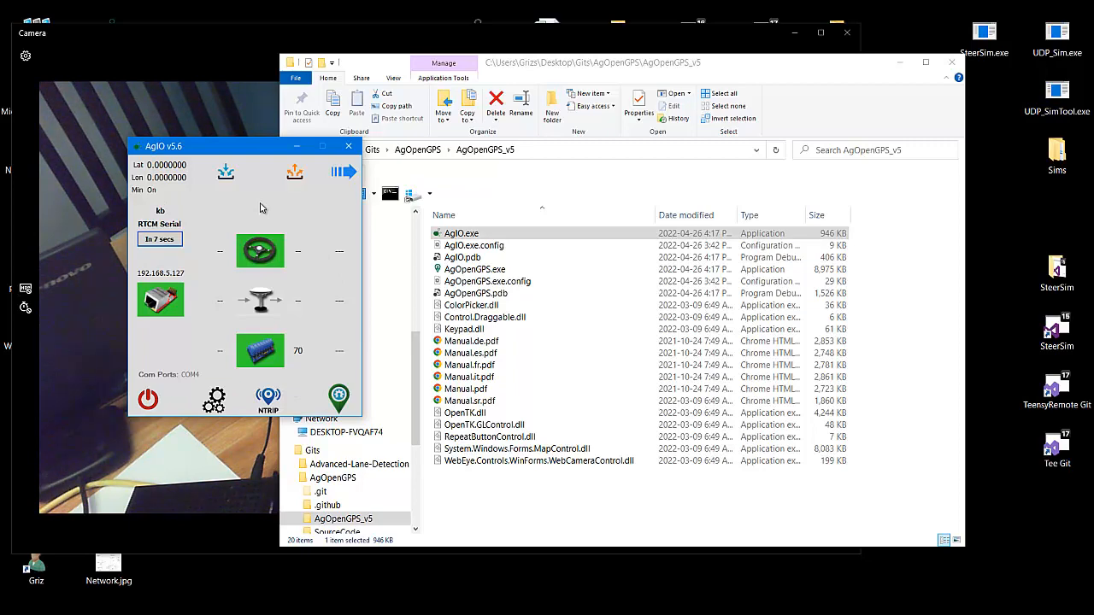
In the Windows Firewall allowed apps list, enable agio.exe for private and public networks and apply the change
left_click(5, 564)
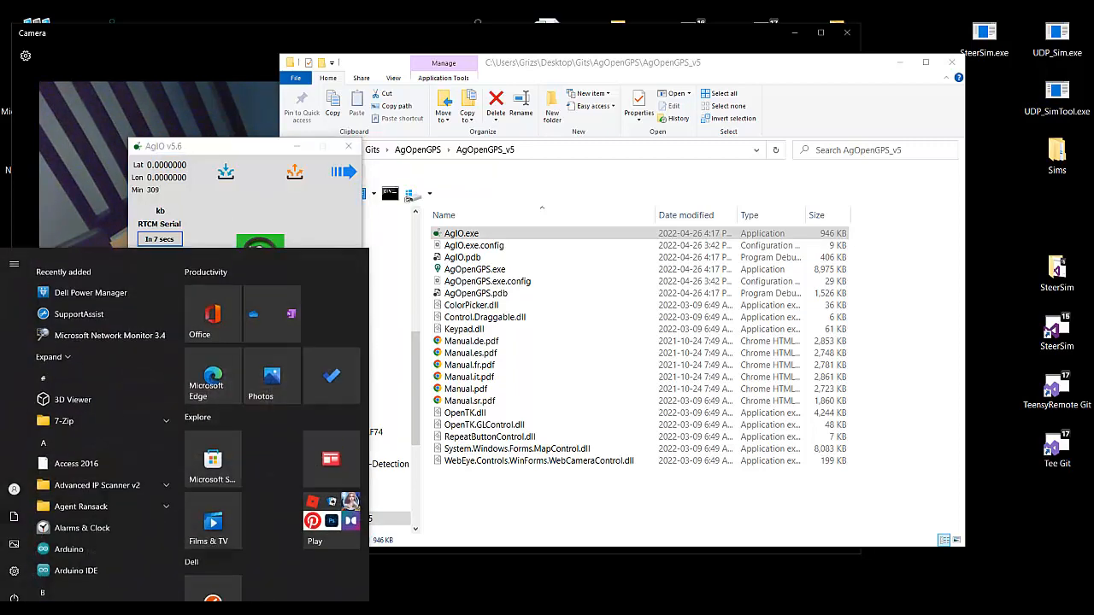
type("all")
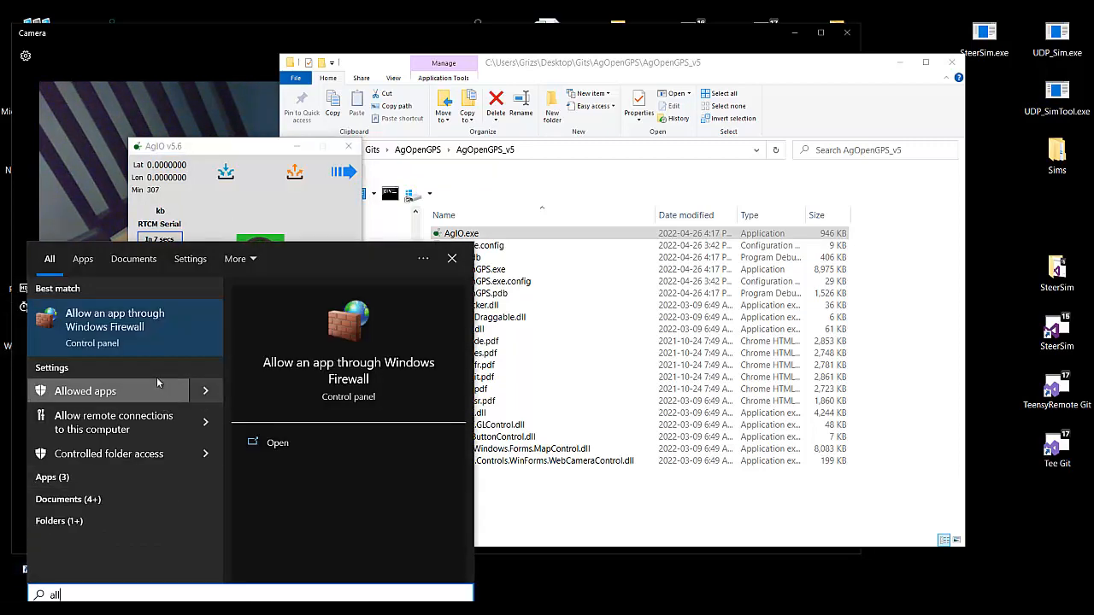
left_click(140, 359)
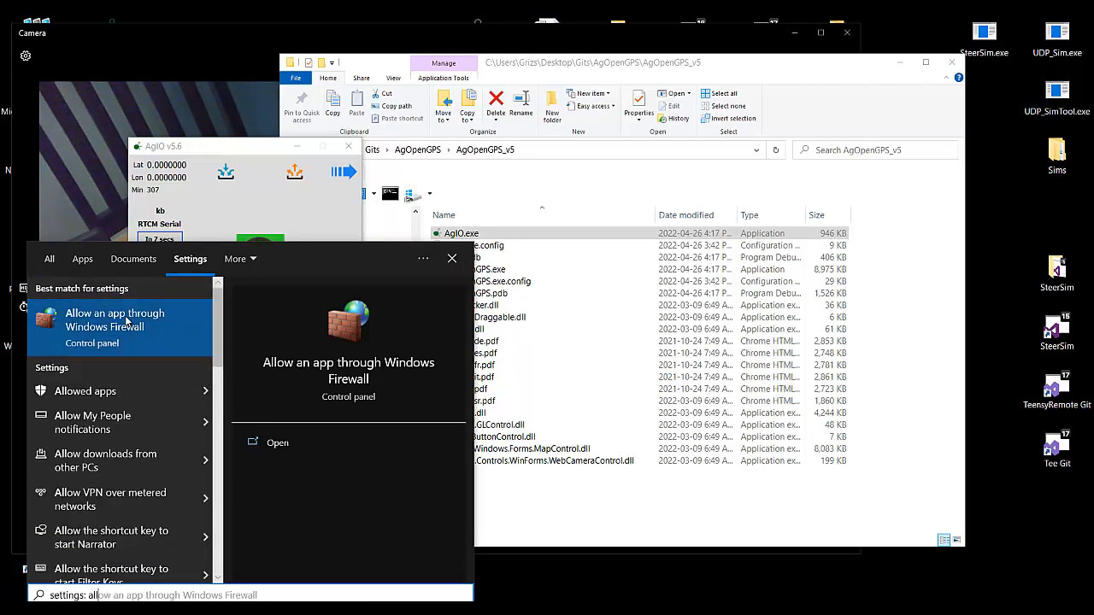
left_click(127, 323)
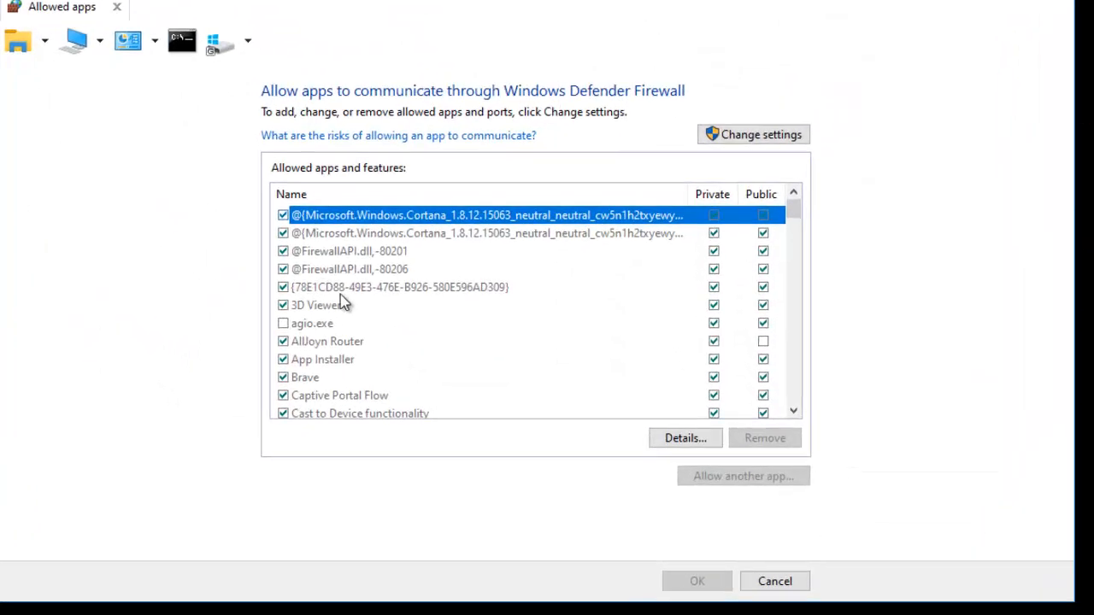
left_click(314, 326)
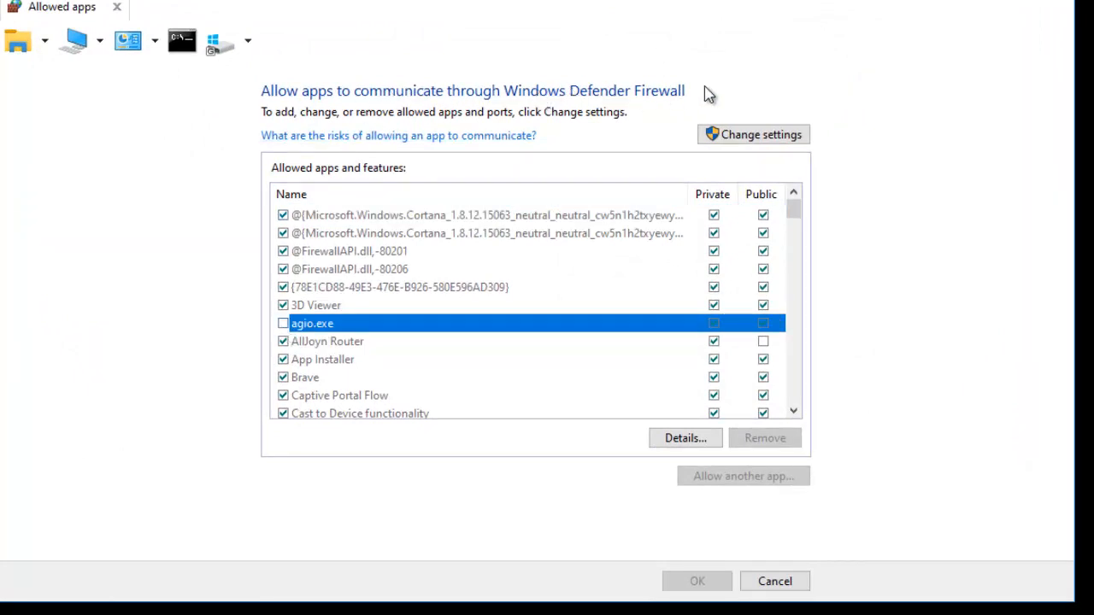
left_click(774, 133)
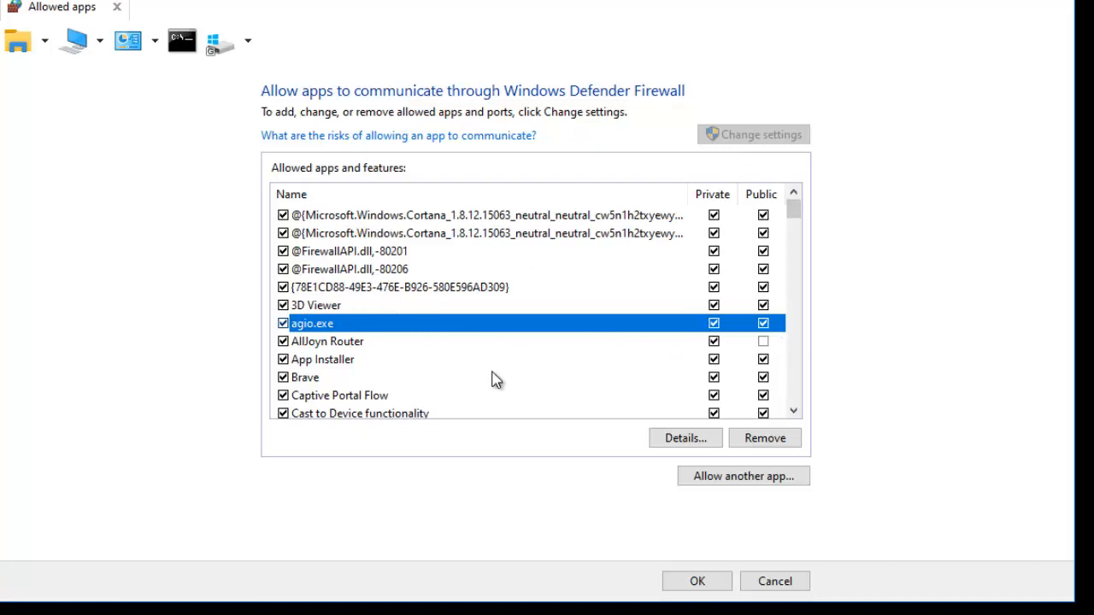
left_click(720, 581)
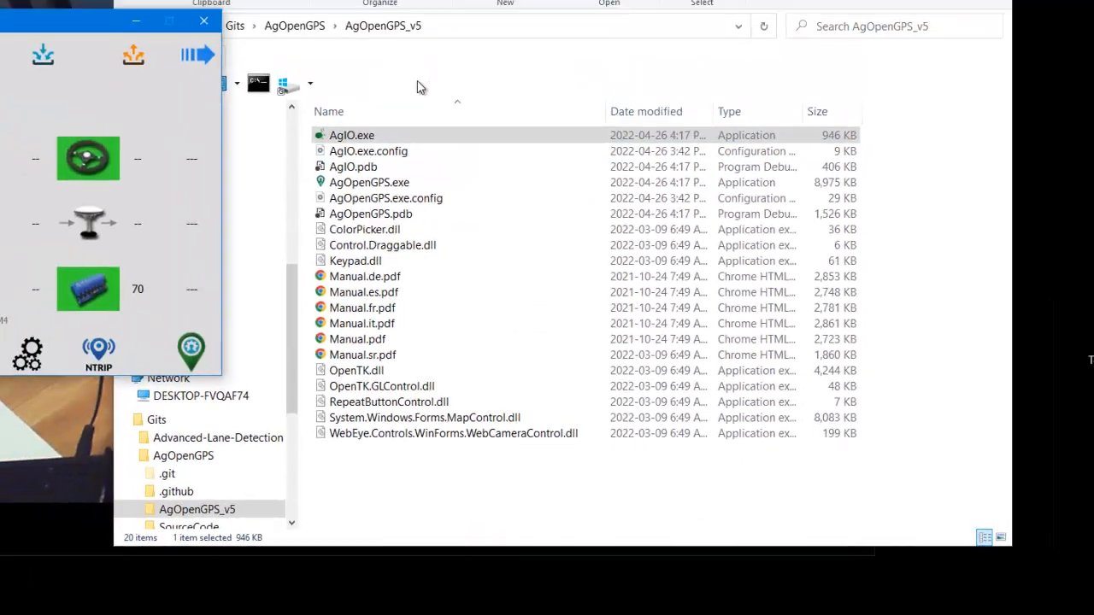
Close AgIO and start AgIO.exe again from the AgOpenGPS_v5 folder
left_click(204, 21)
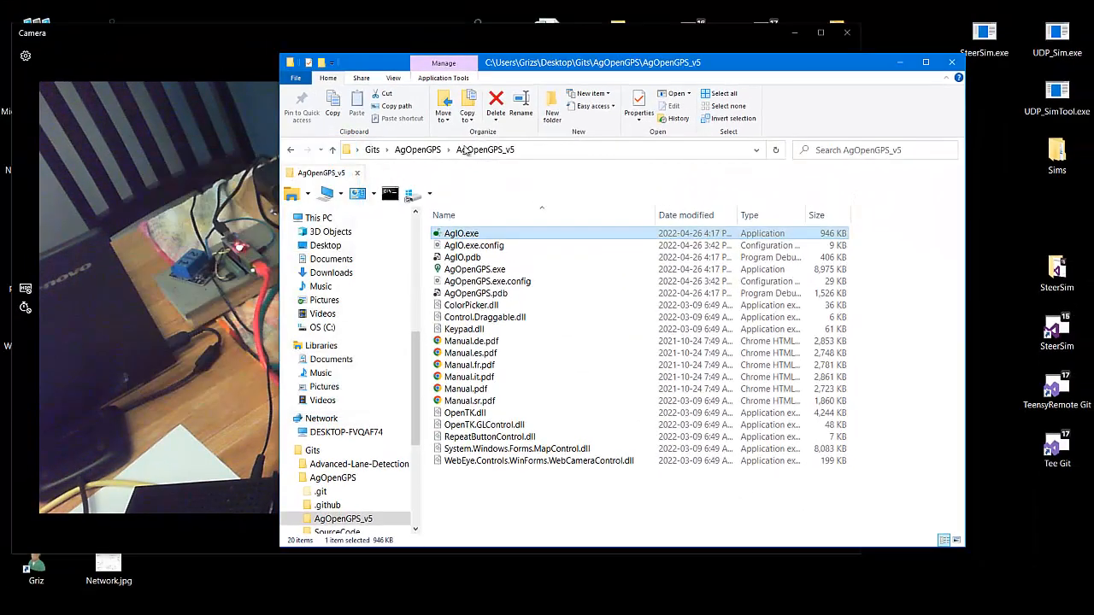
double_click(476, 233)
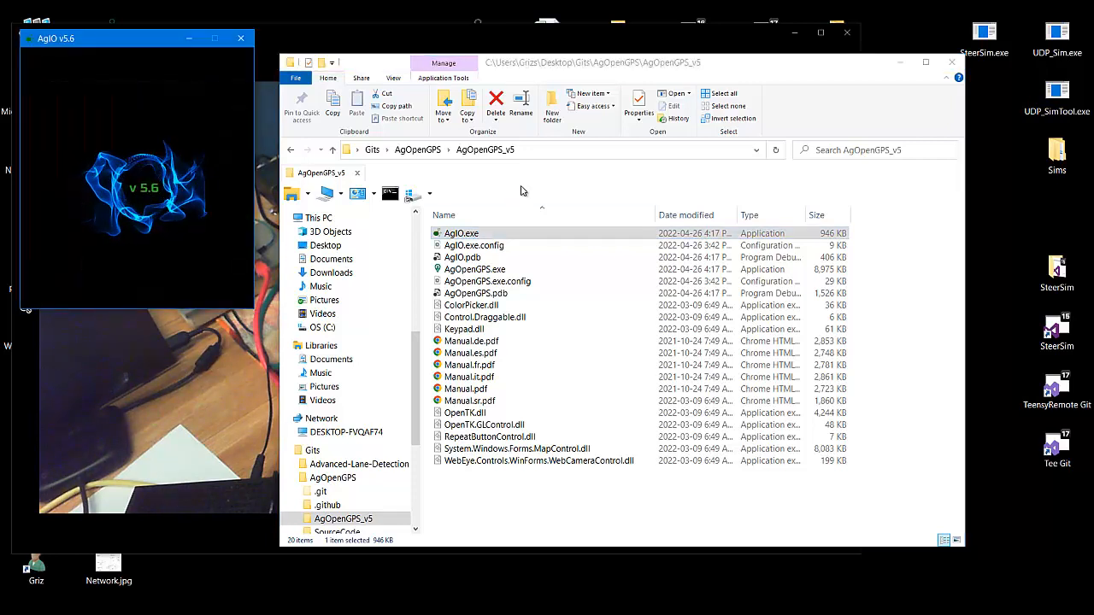